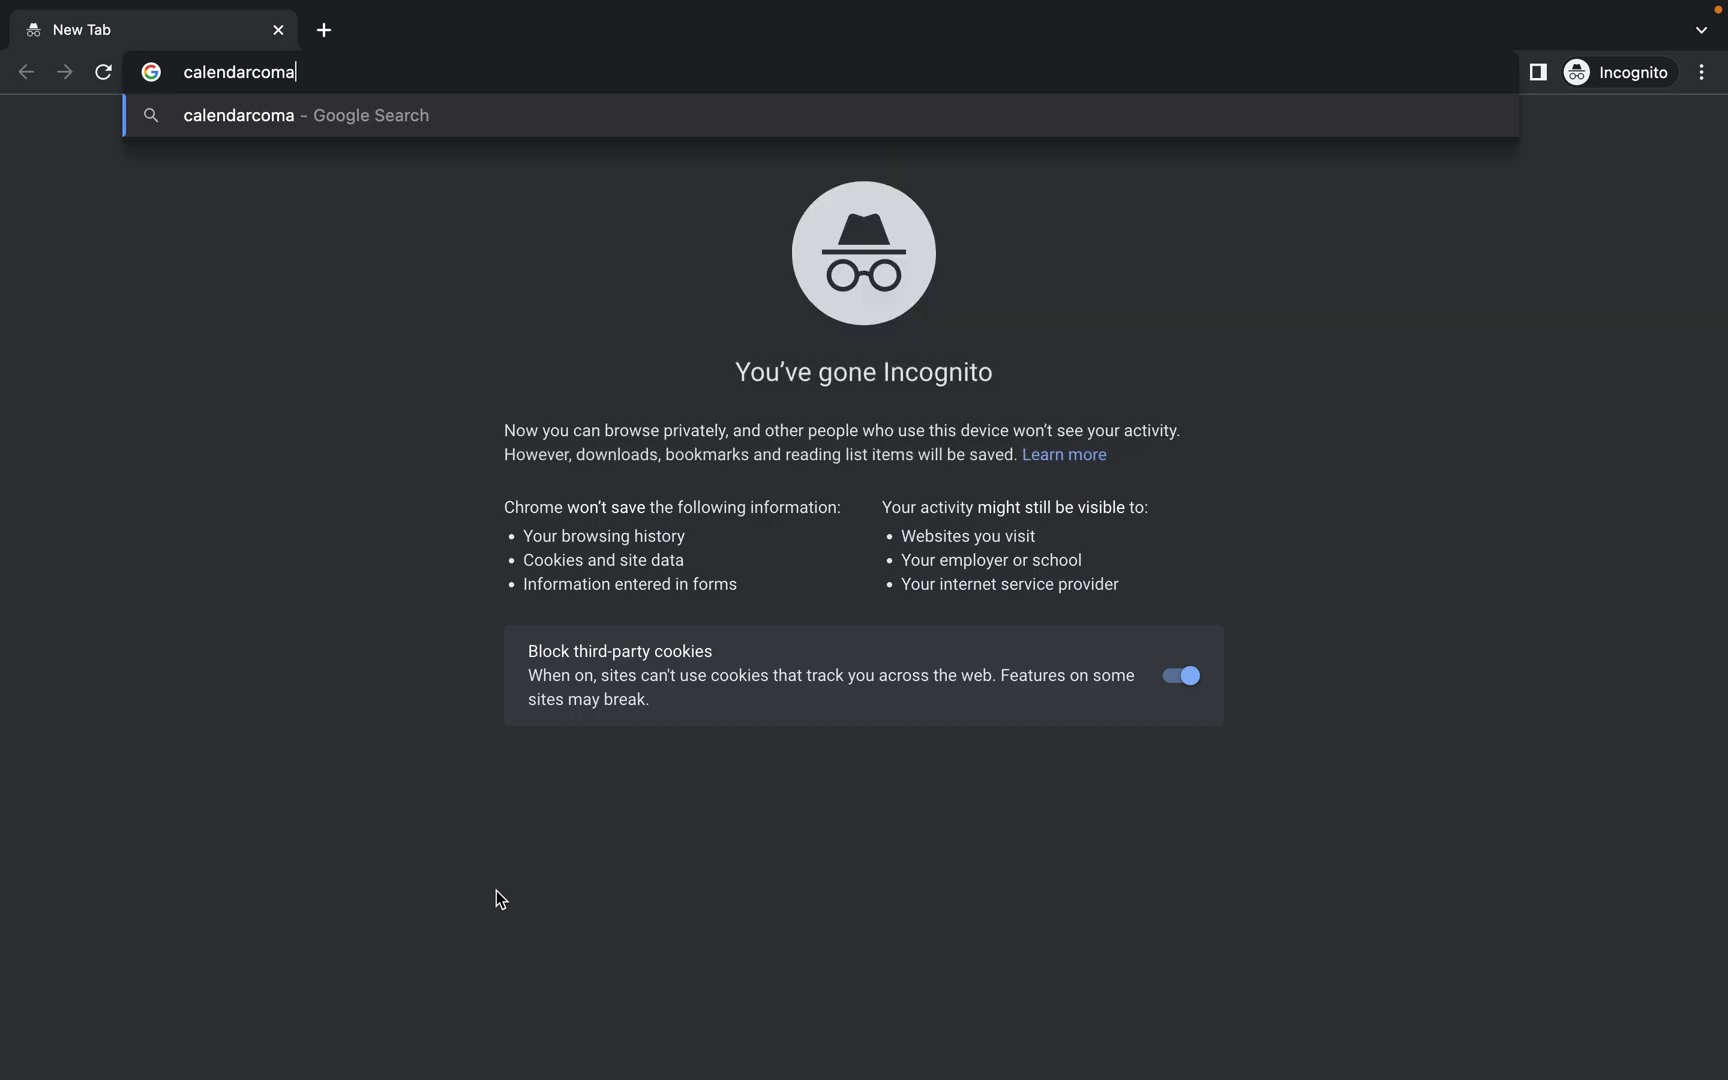
Fix the address to calendarcompany.com/happykids.html in the Chrome address bar and load it.
key("BackSpace")
key("BackSpace")
type("p")
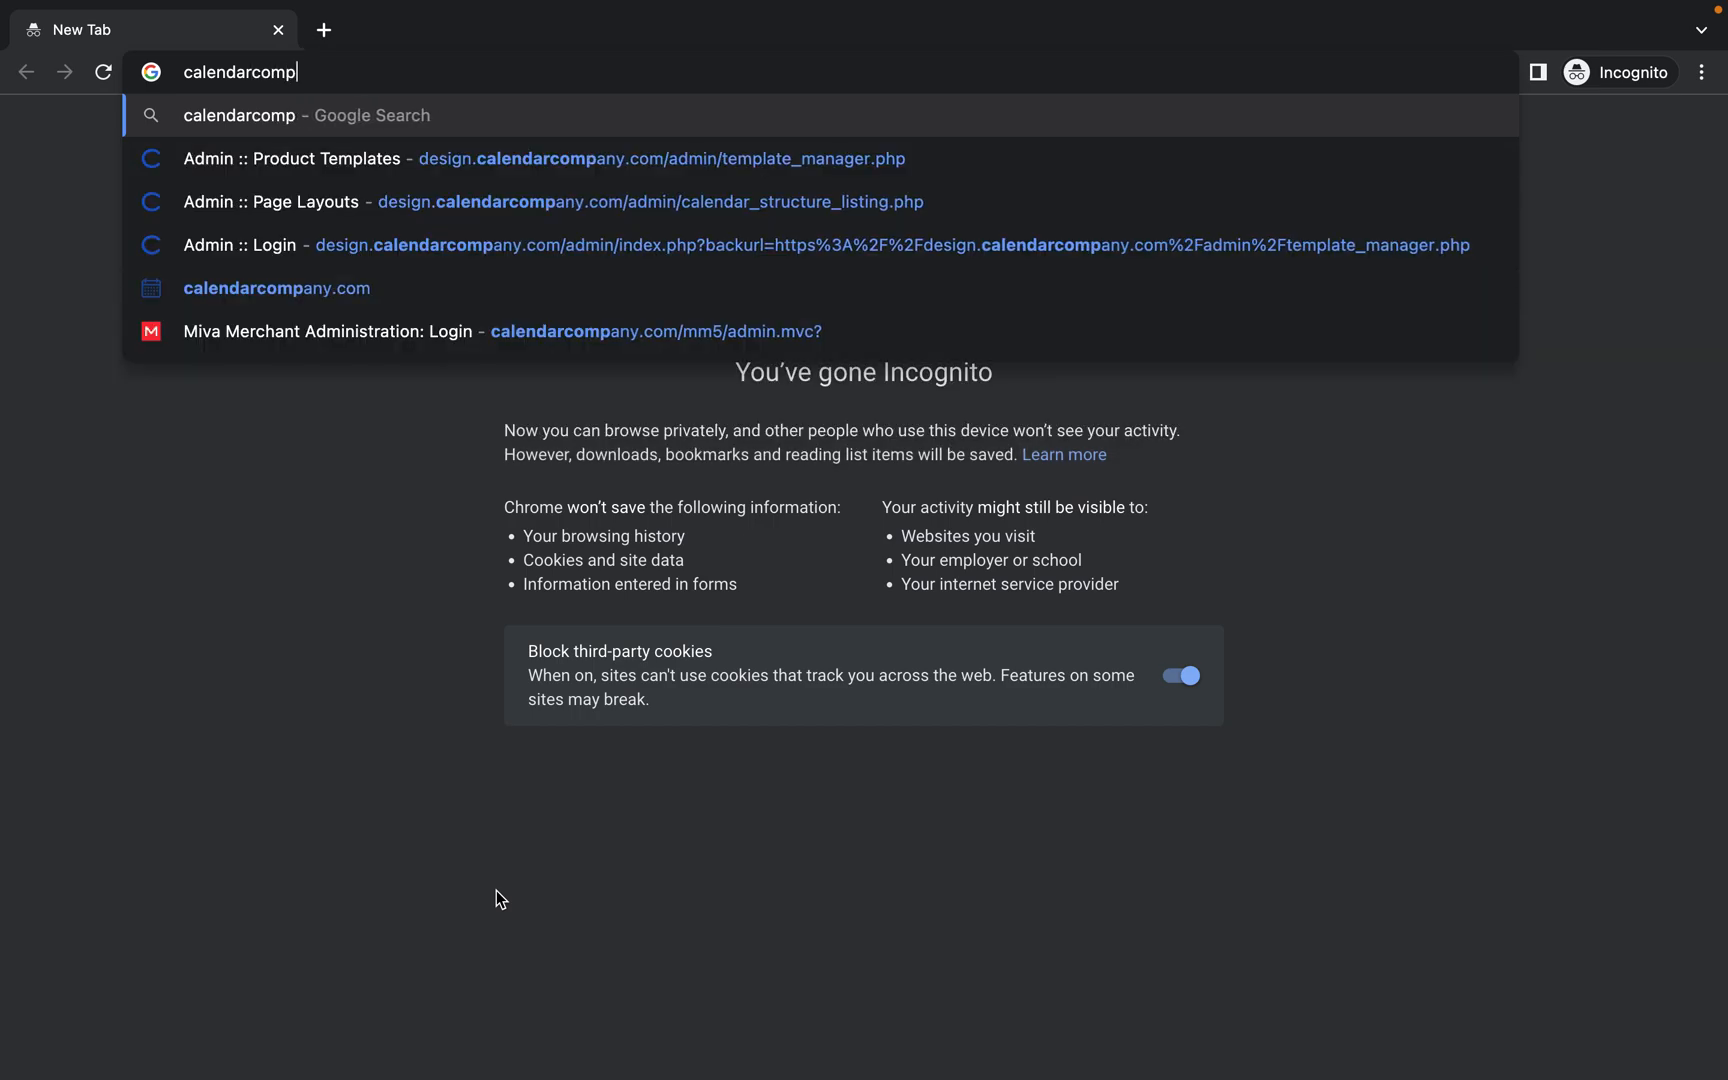
type("any.com/")
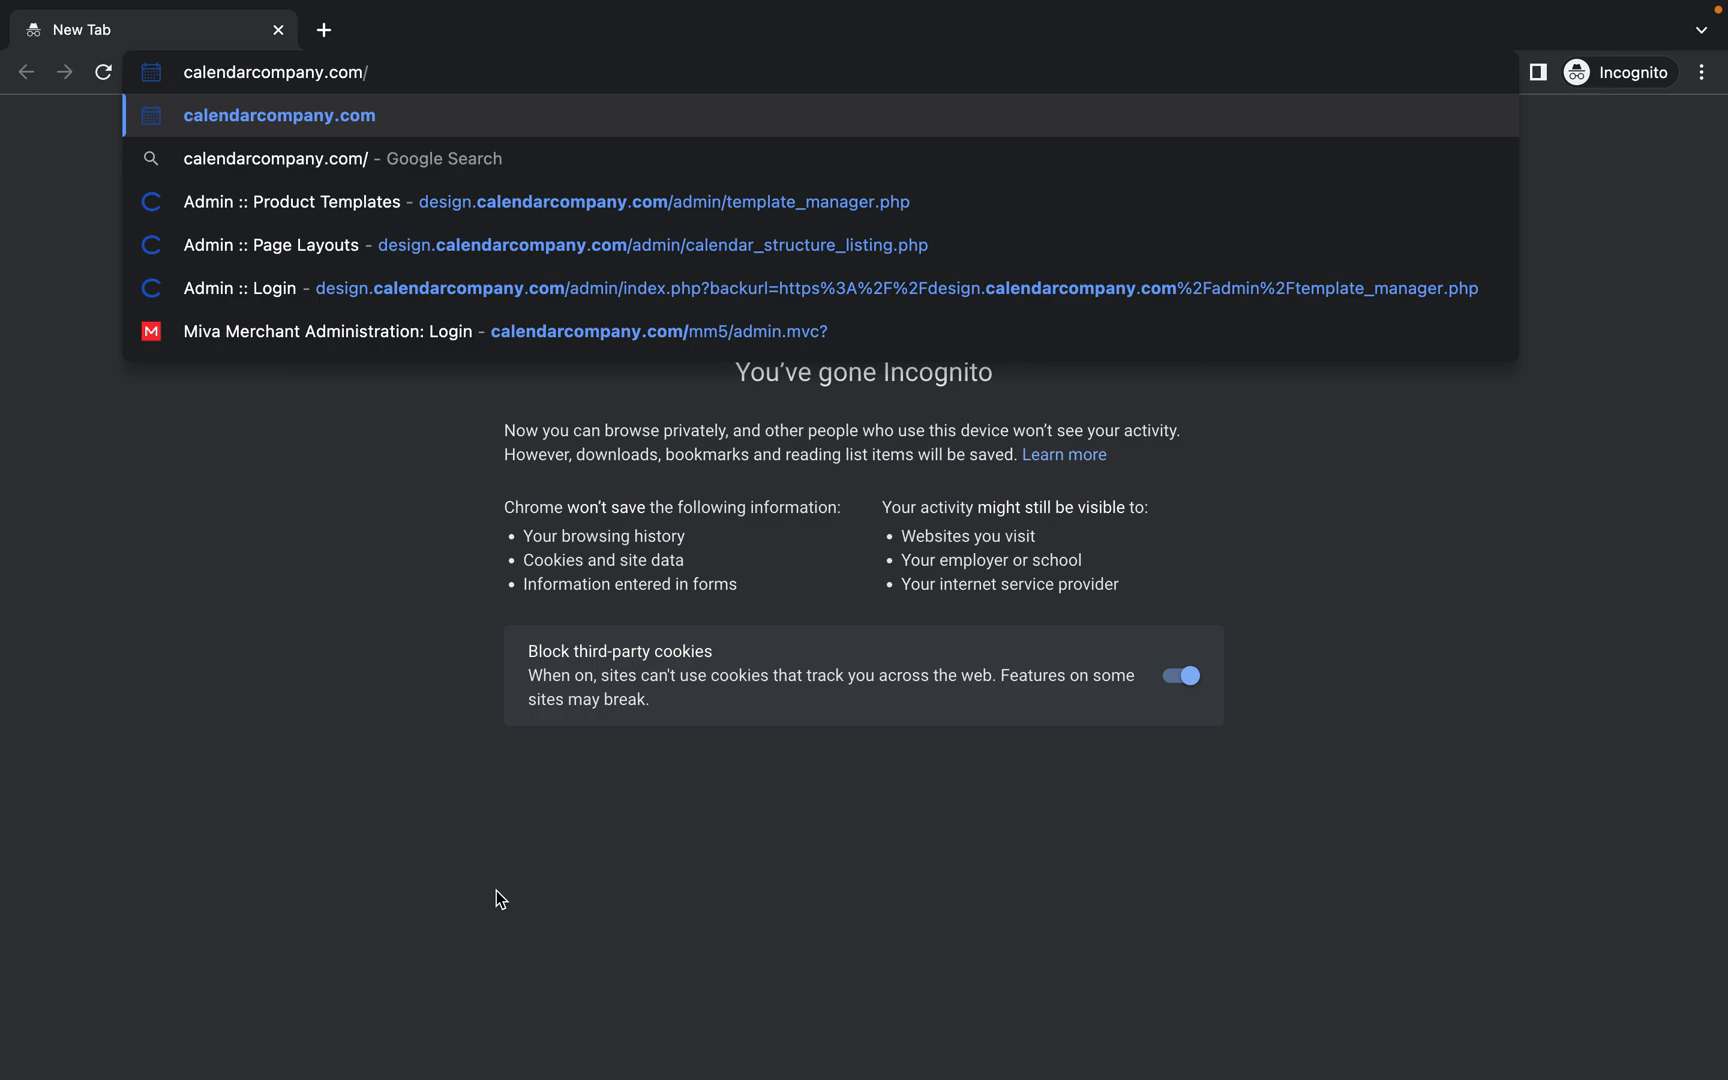
type("happykids.html")
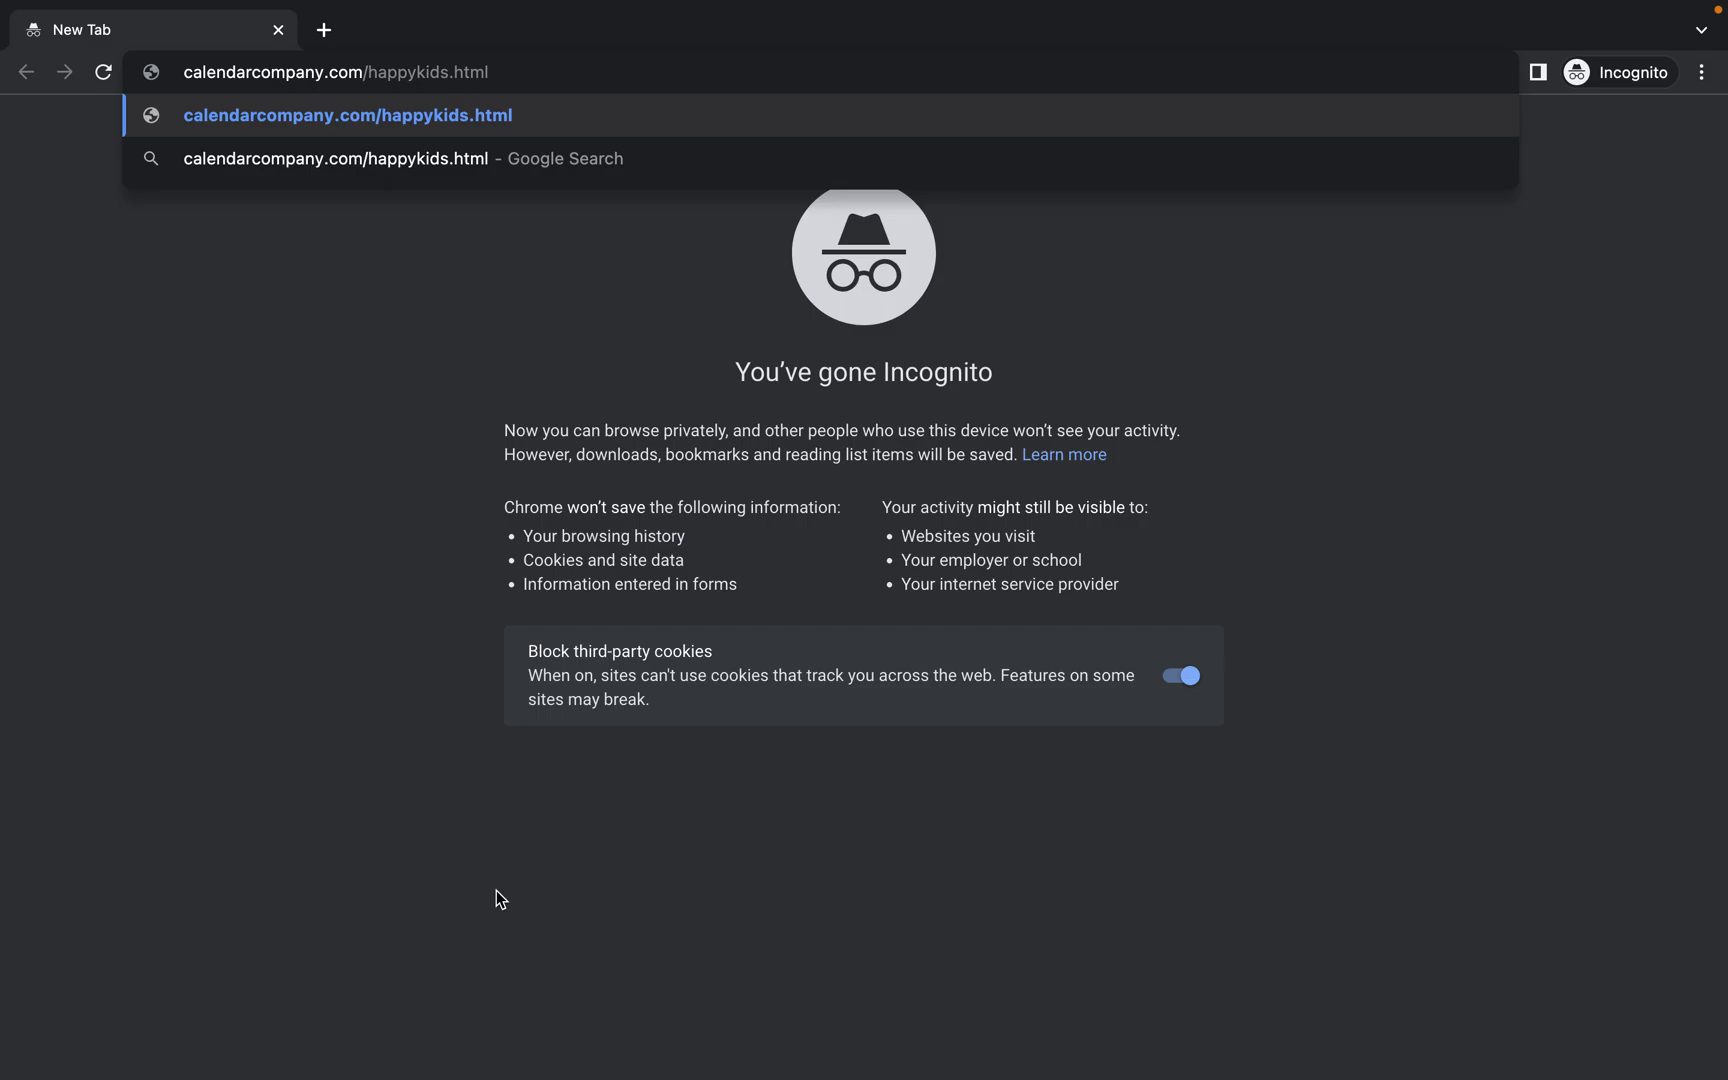
key("Return")
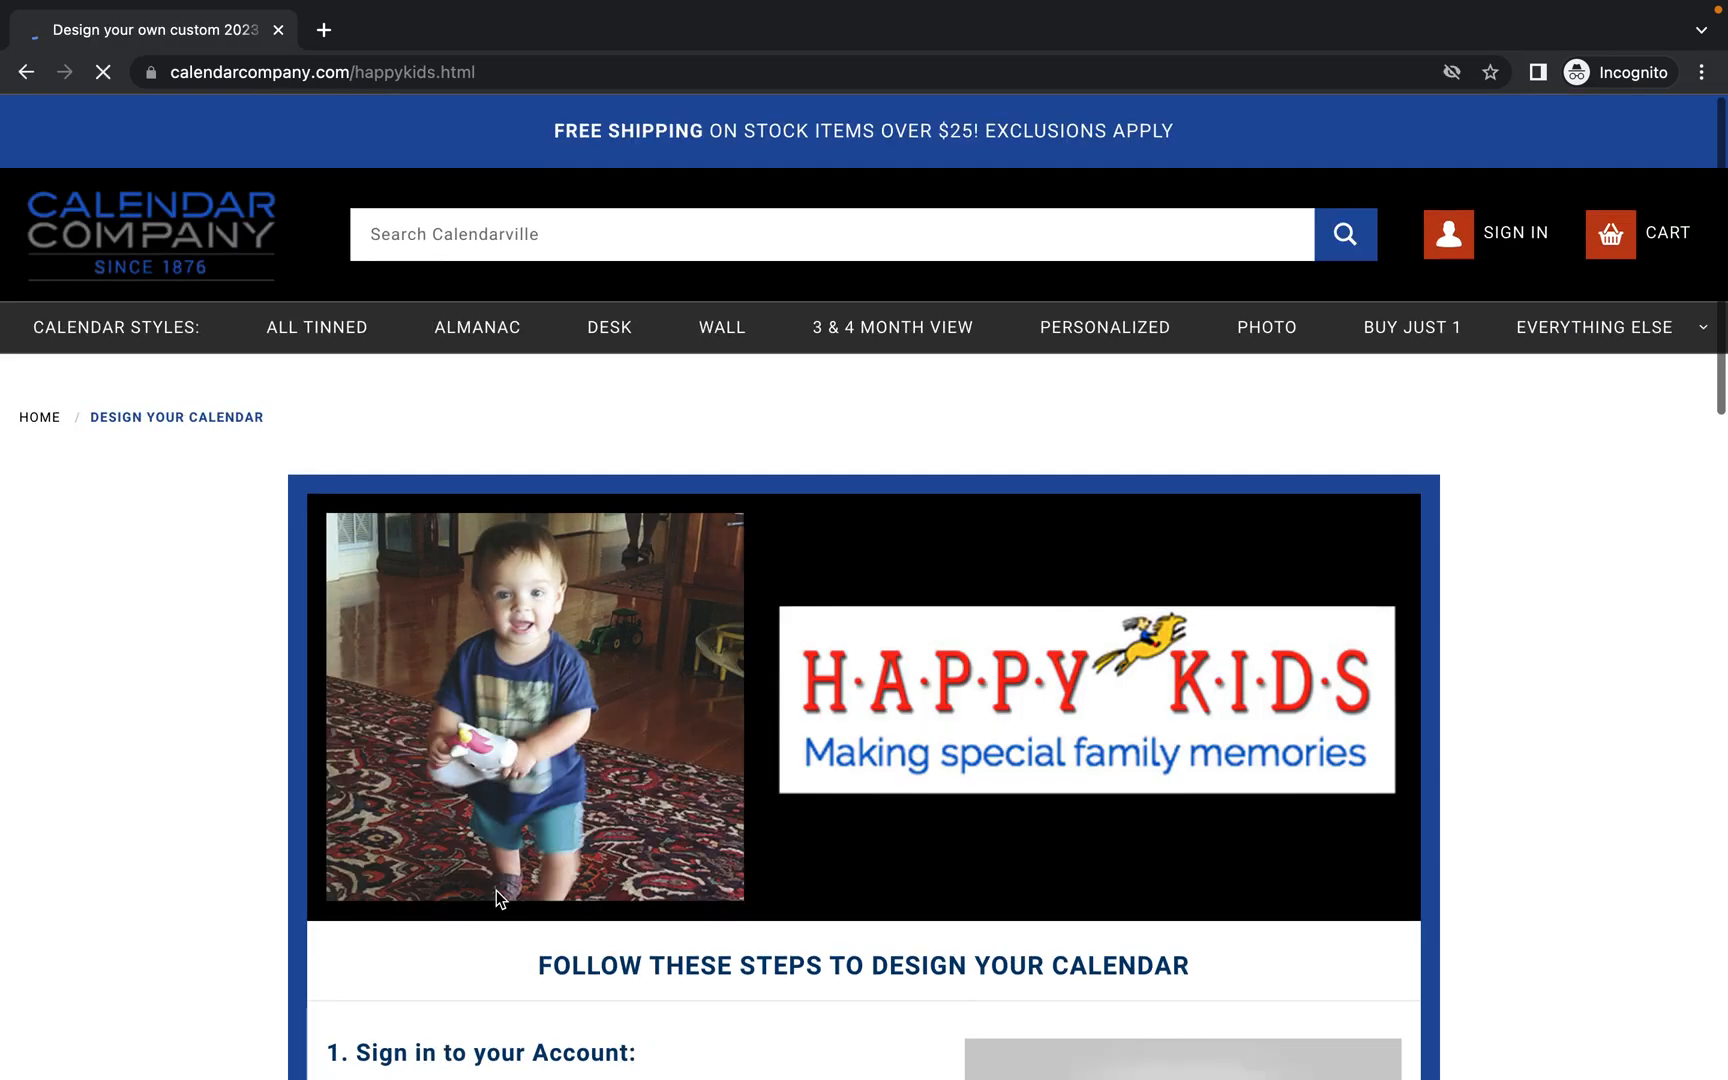
Sign in to the Calendar Company customer account with its e-mail address and password.
scroll(667, 940, "down", 4)
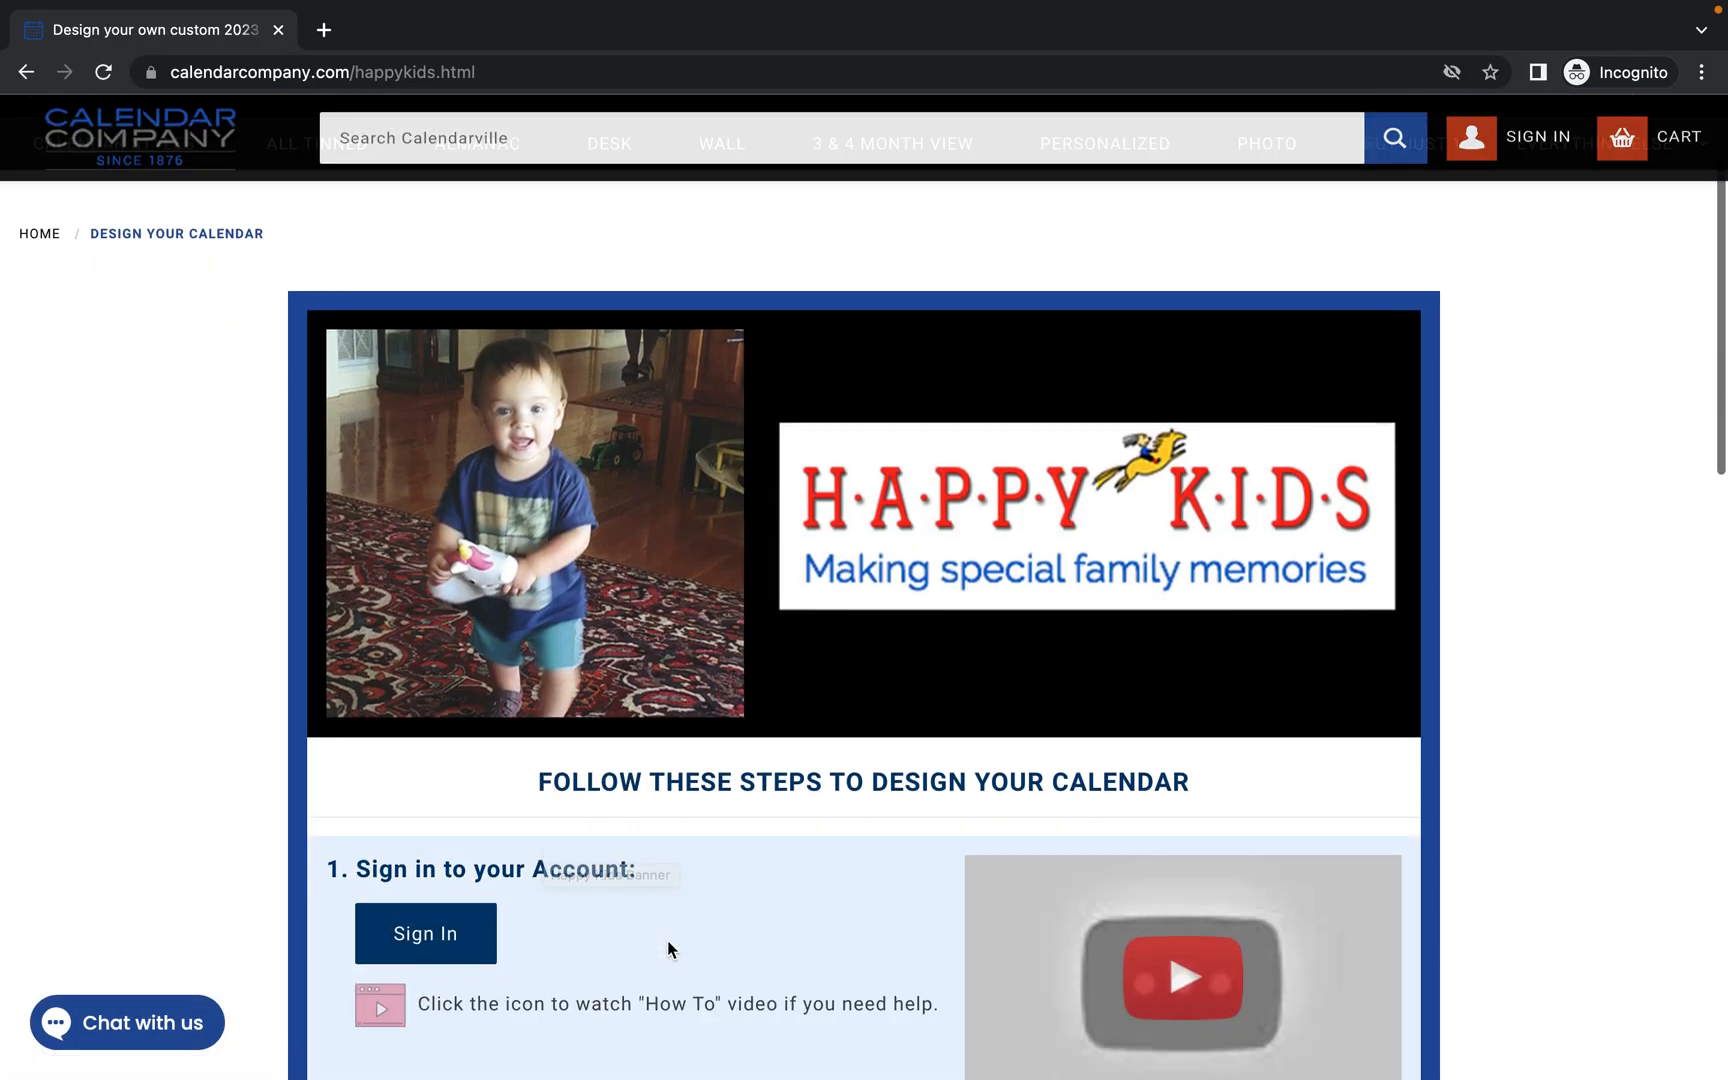
scroll(667, 940, "down", 3)
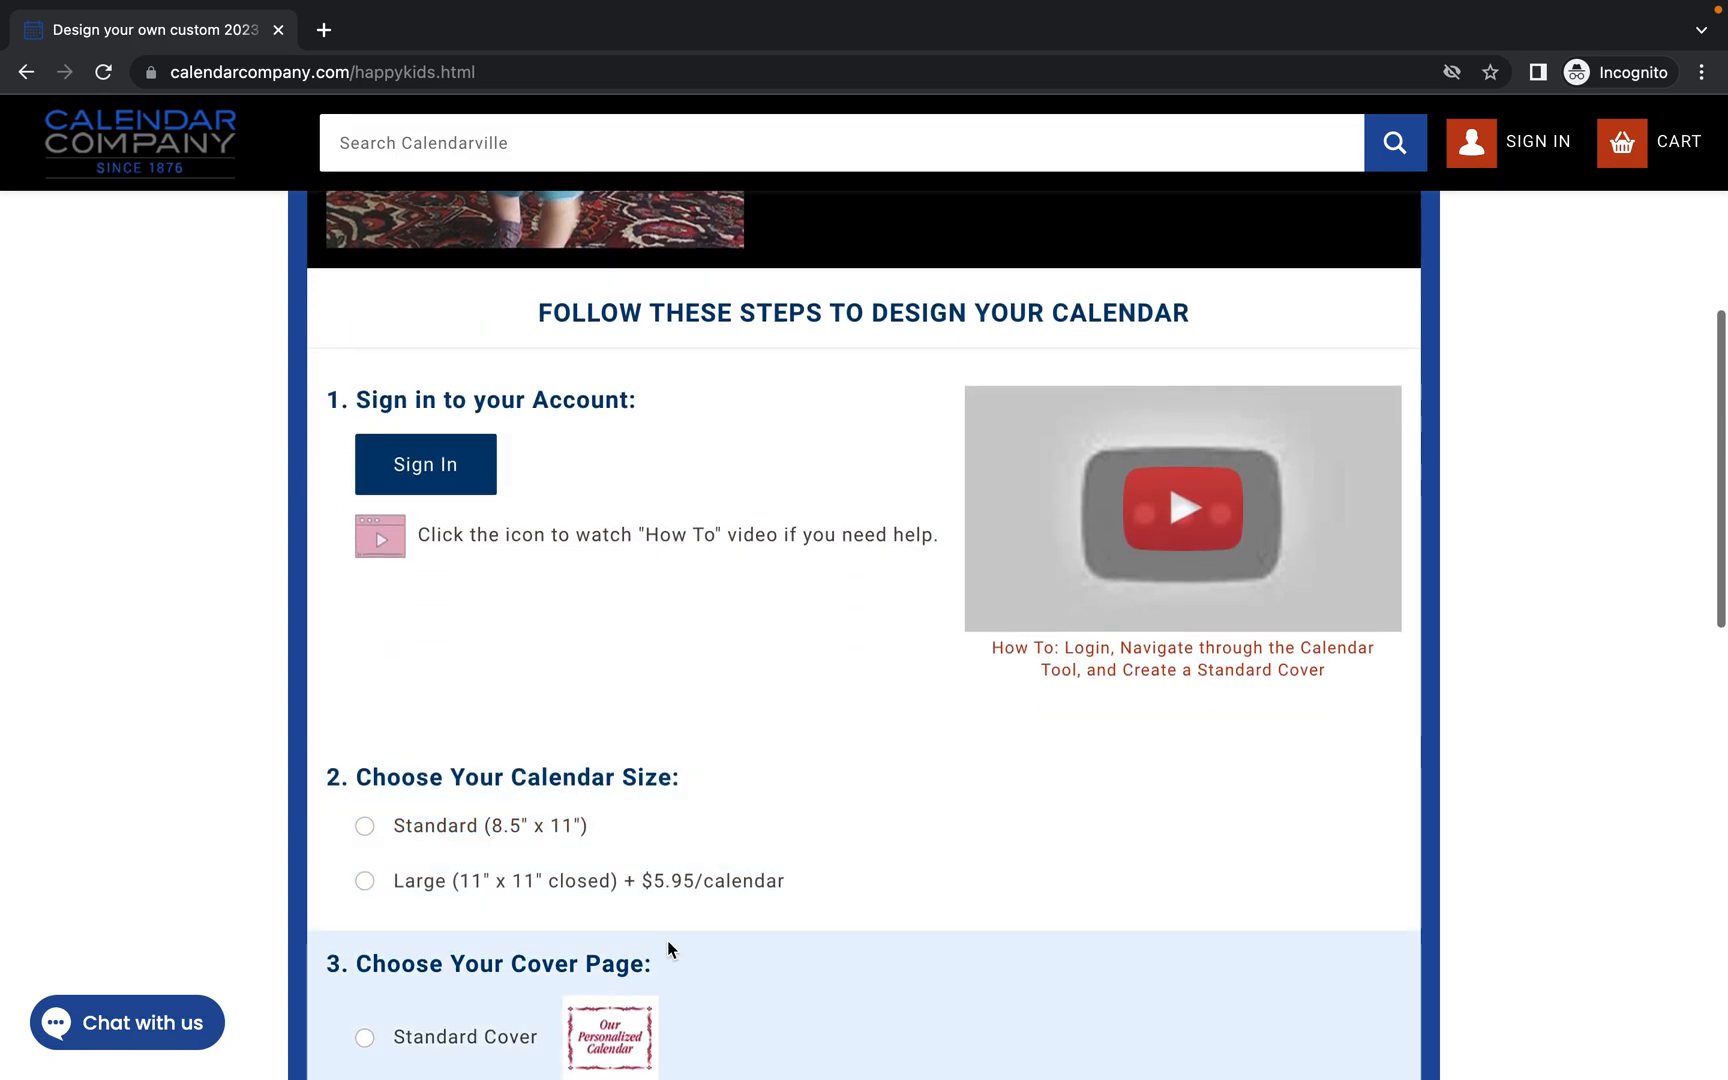
scroll(653, 473, "up", 7)
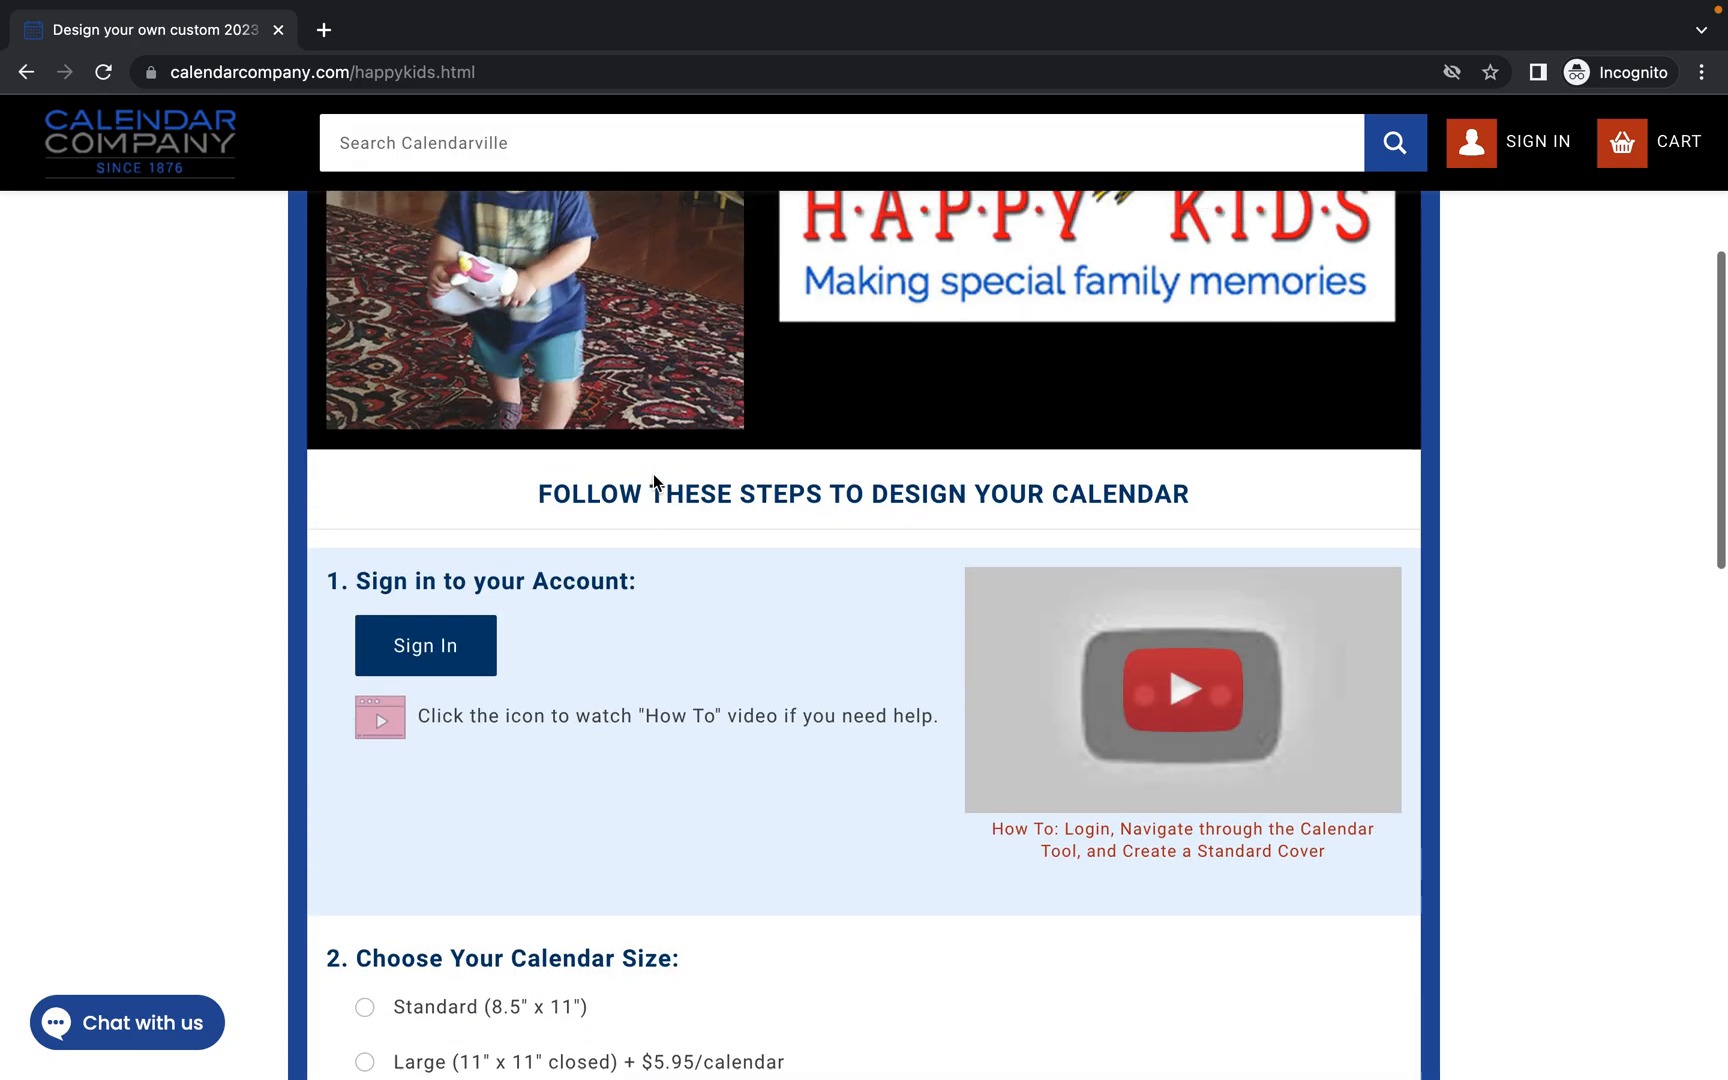
left_click(1535, 232)
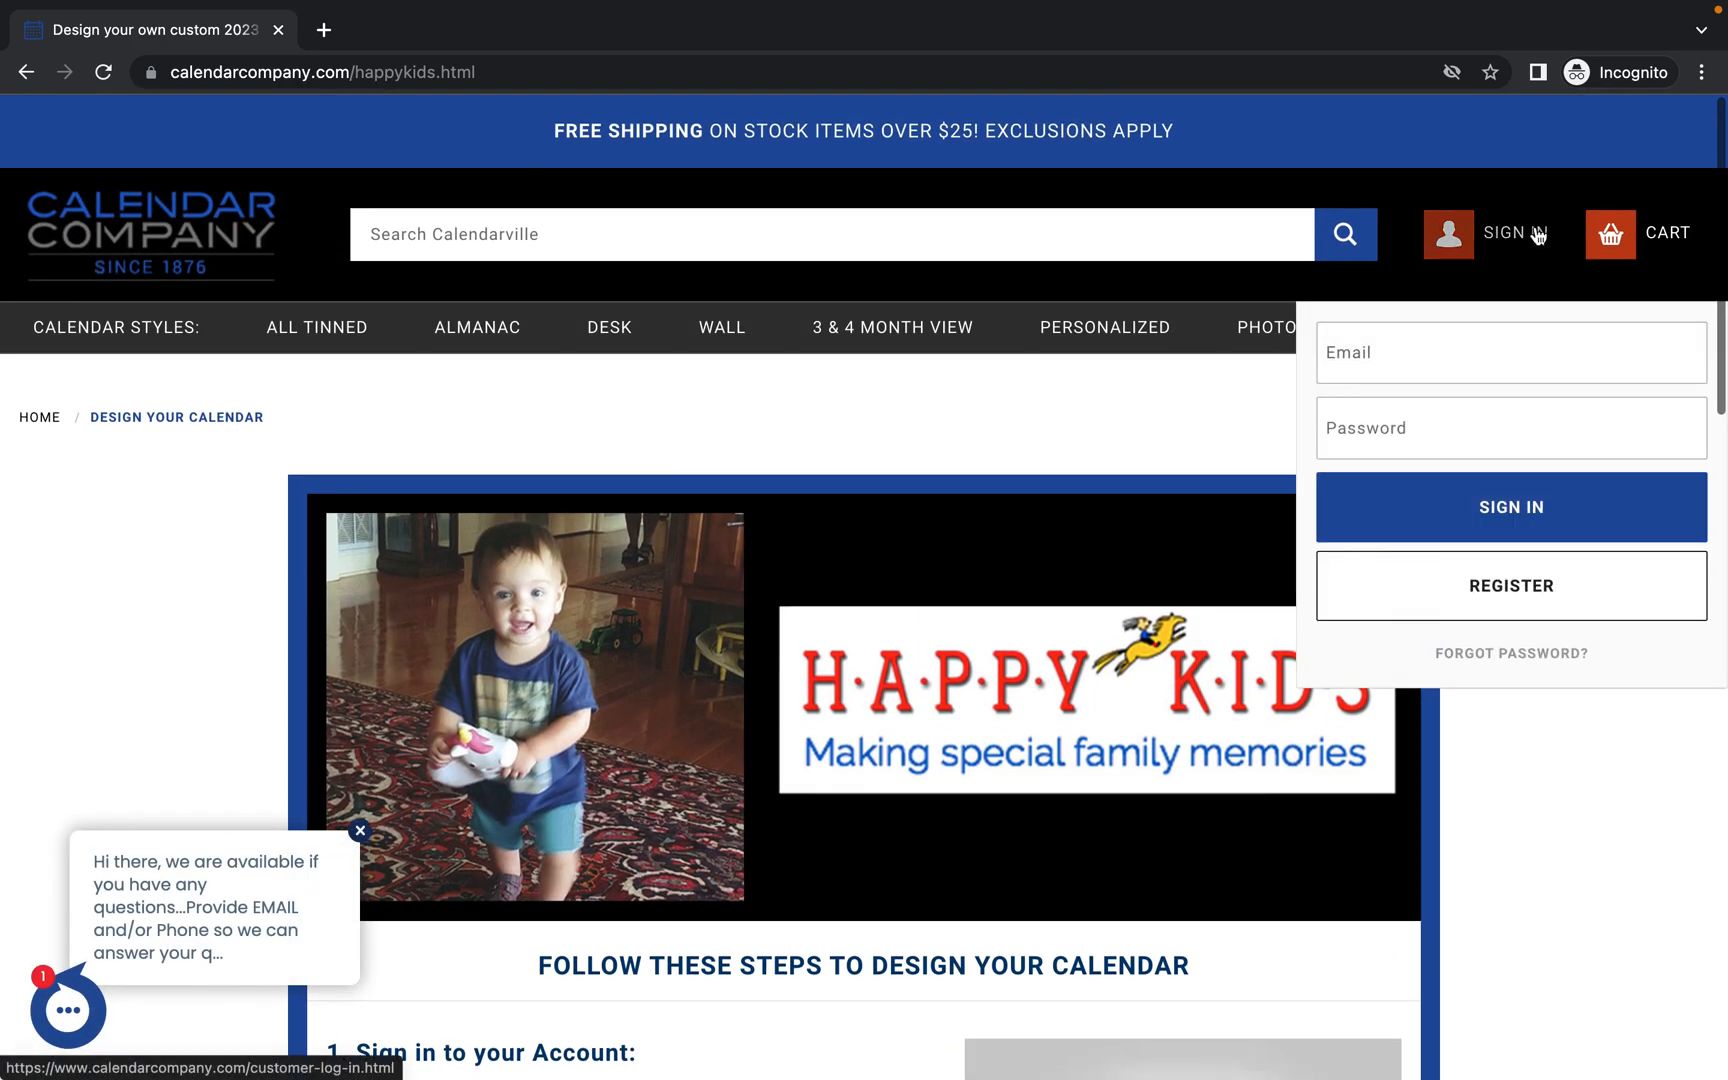
left_click(1422, 353)
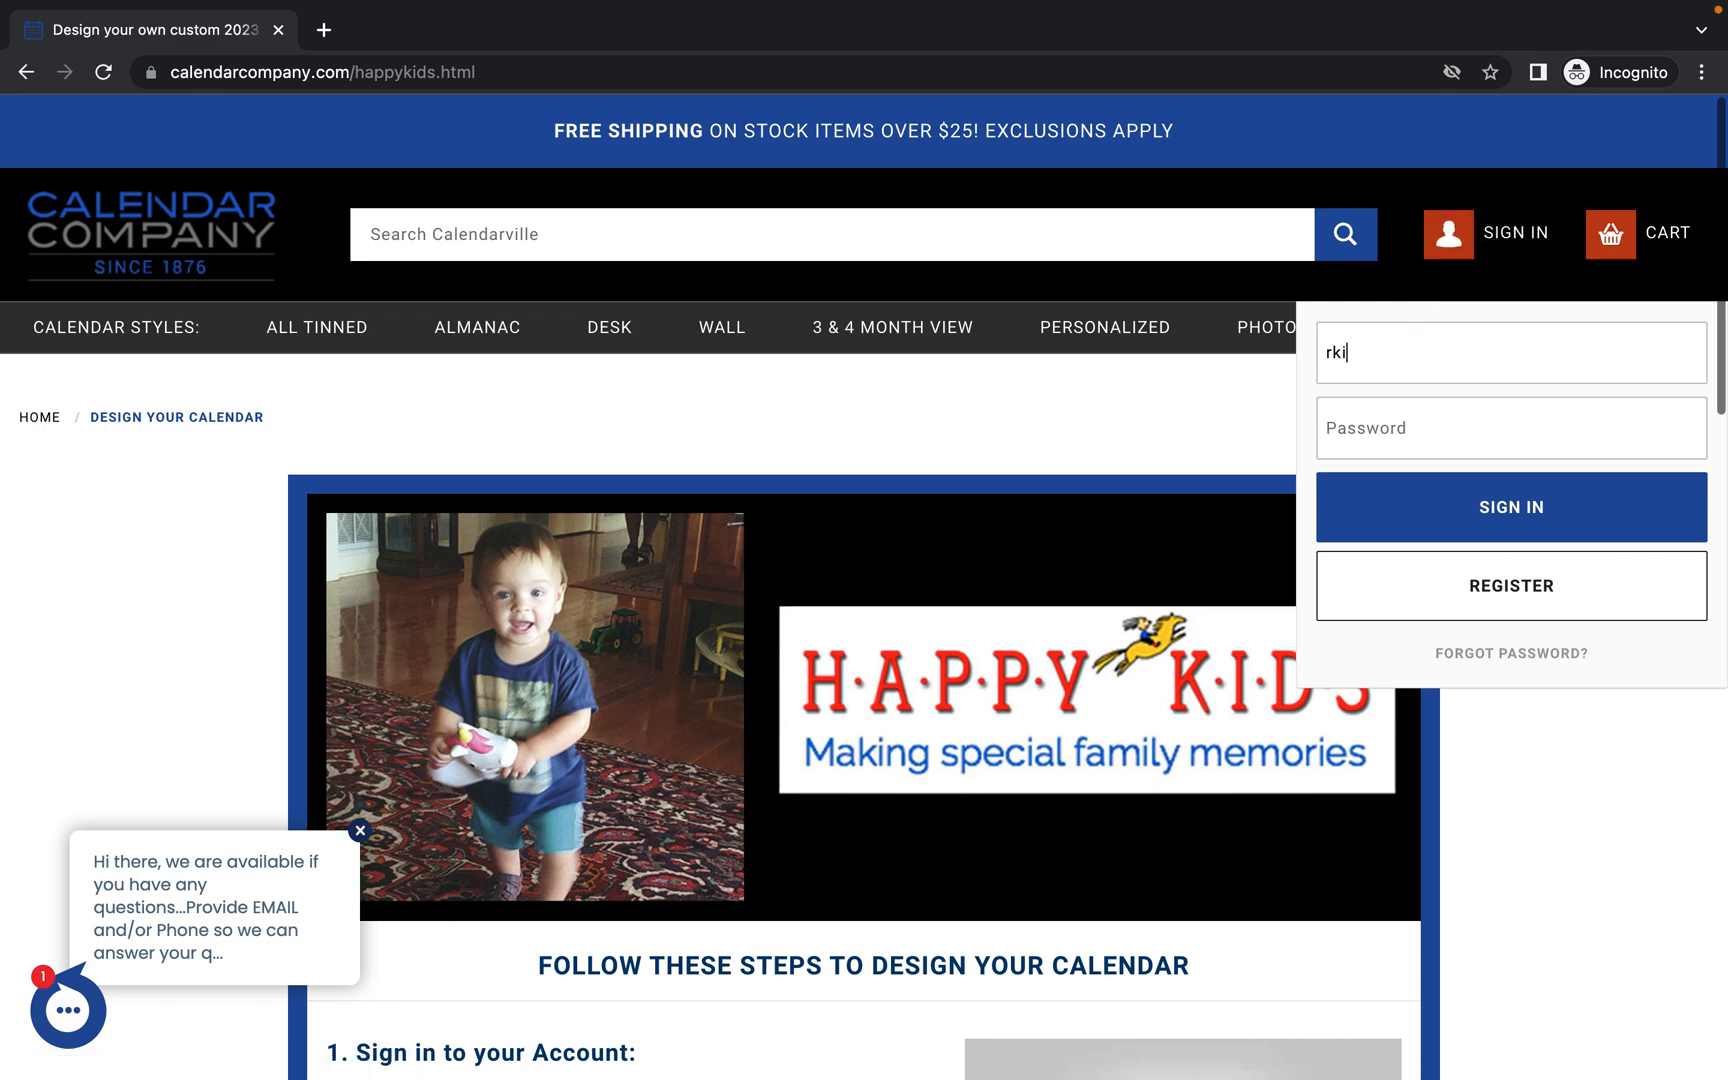
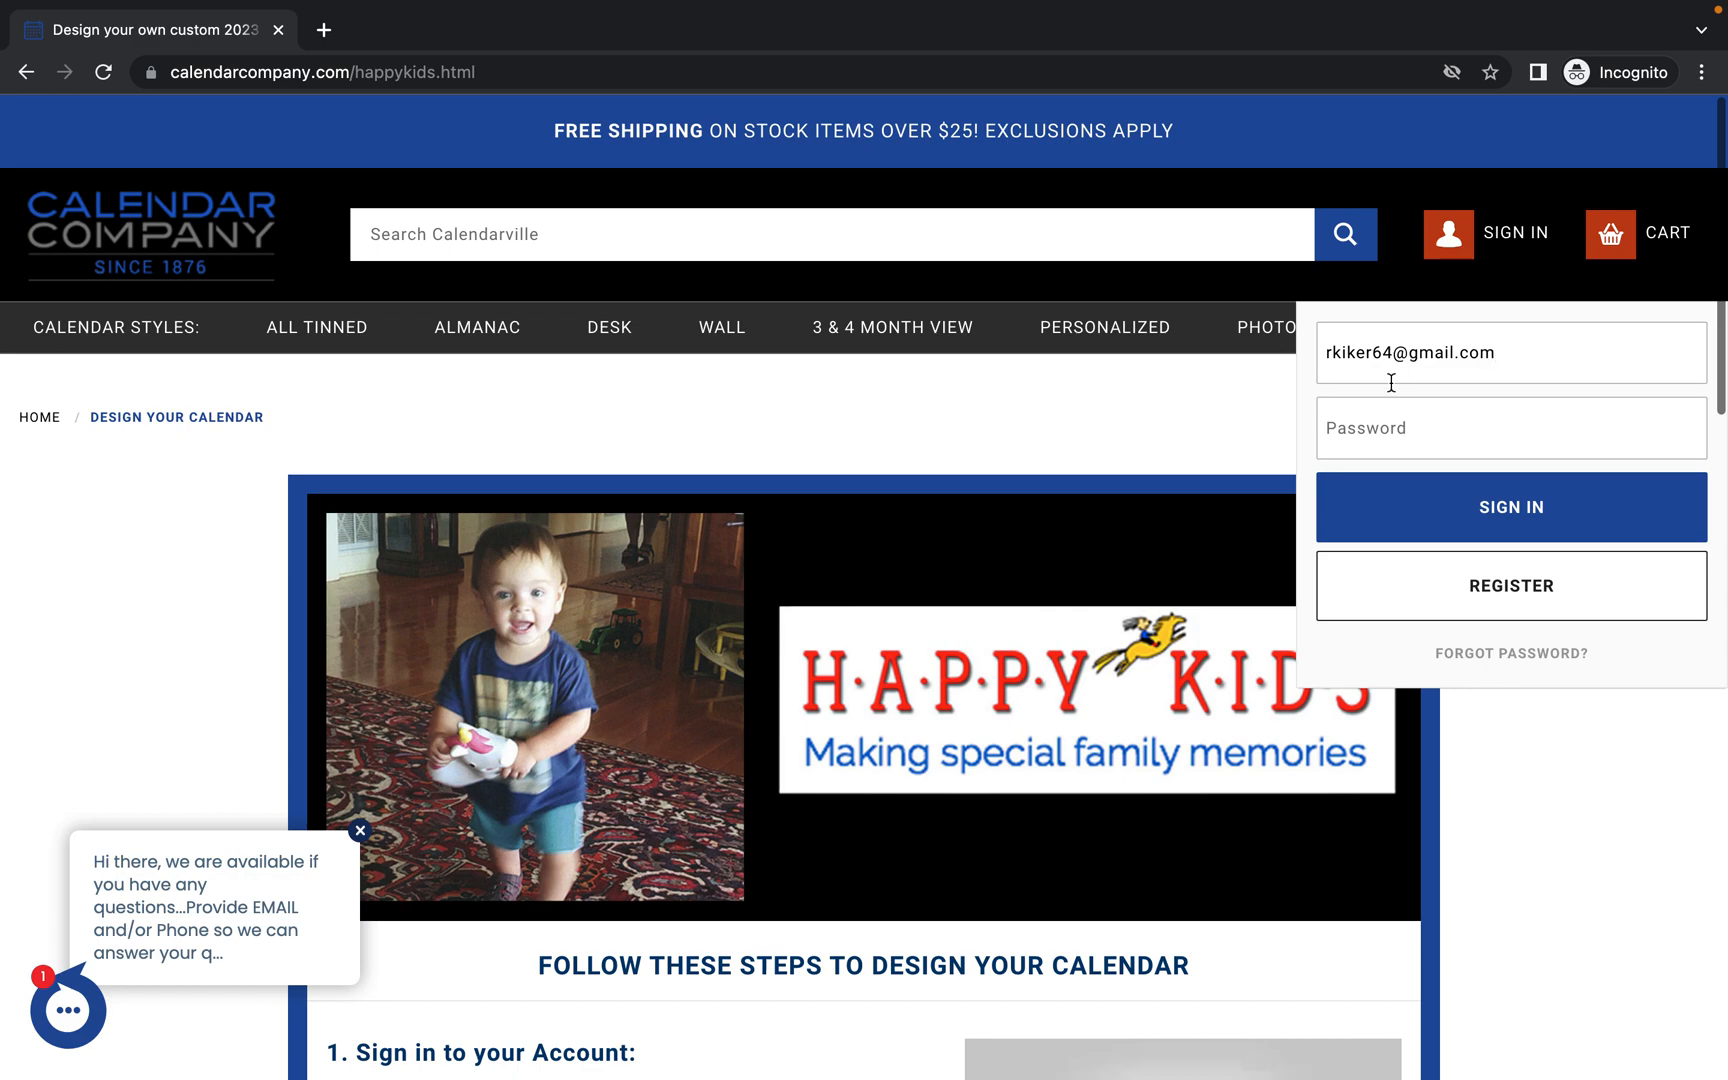
type("•")
key("BackSpace")
key("BackSpace")
type("••")
left_click(1515, 512)
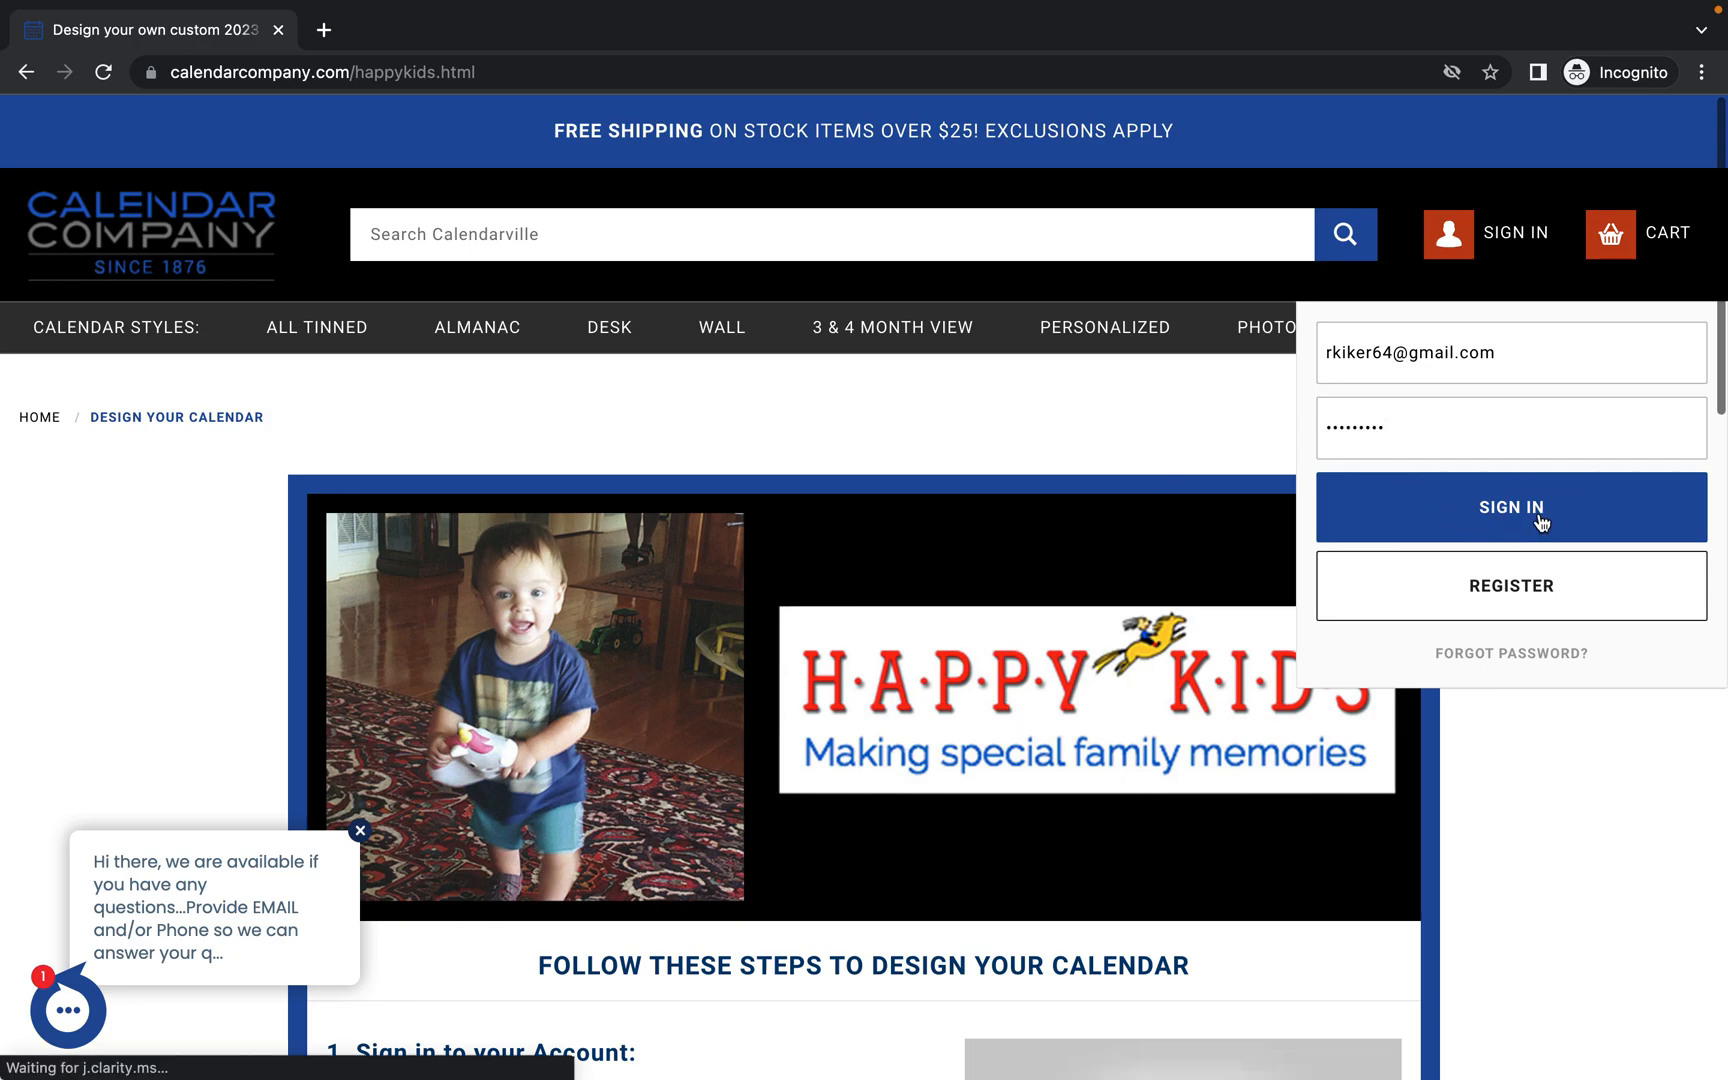
scroll(780, 751, "down", 4)
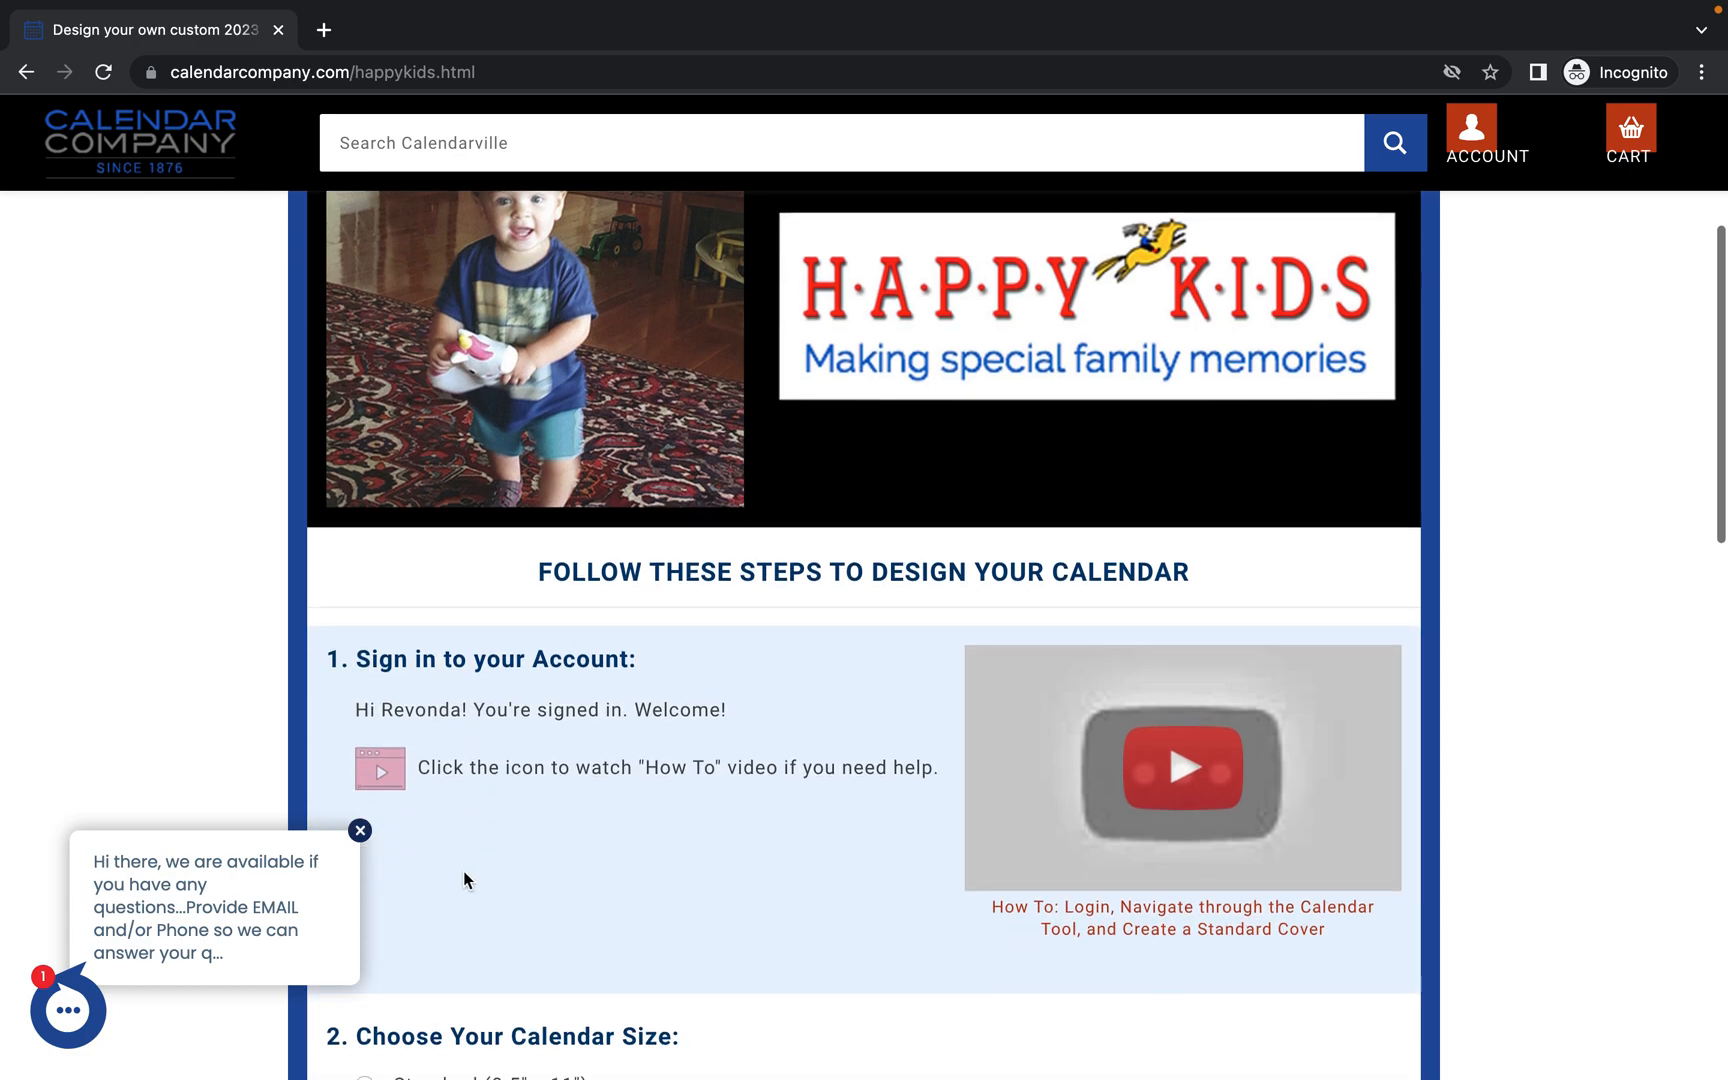
Dismiss the chat popup, pick Standard 8.5" x 11", Custom Personalized Cover and Monthly Titles, and start.
left_click(360, 830)
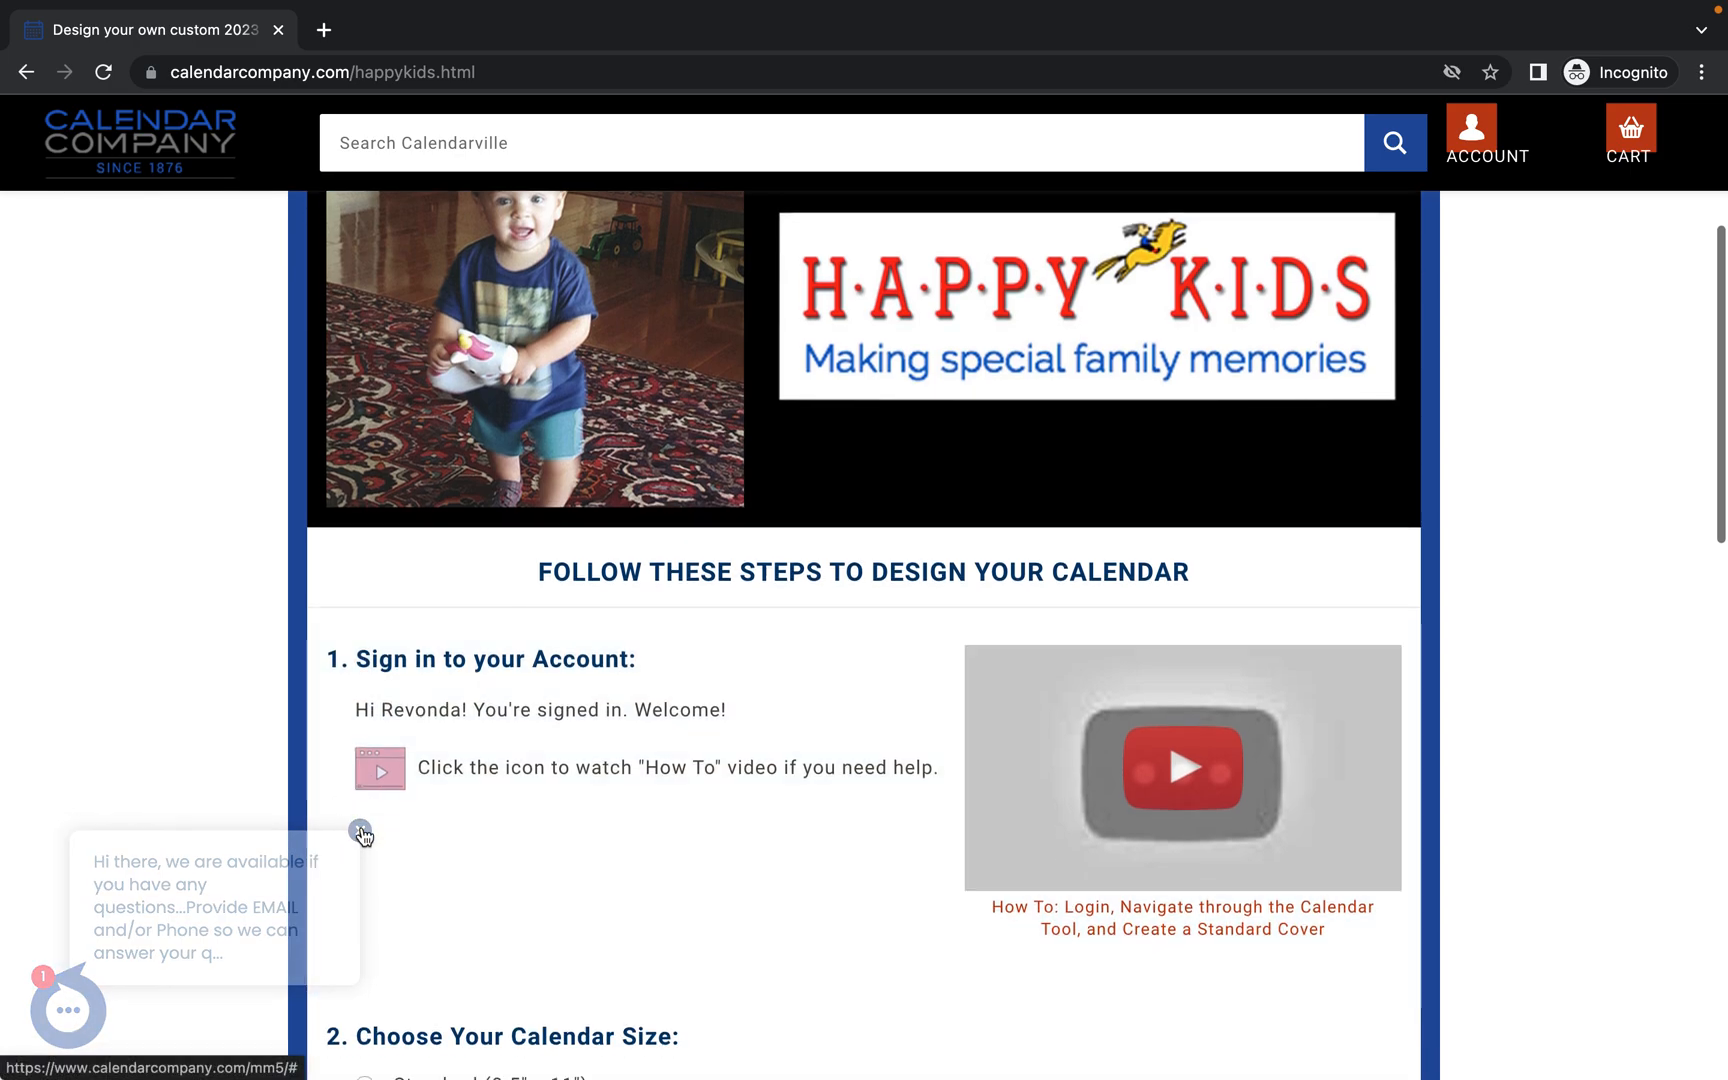
scroll(613, 737, "down", 1)
scroll(613, 737, "down", 4)
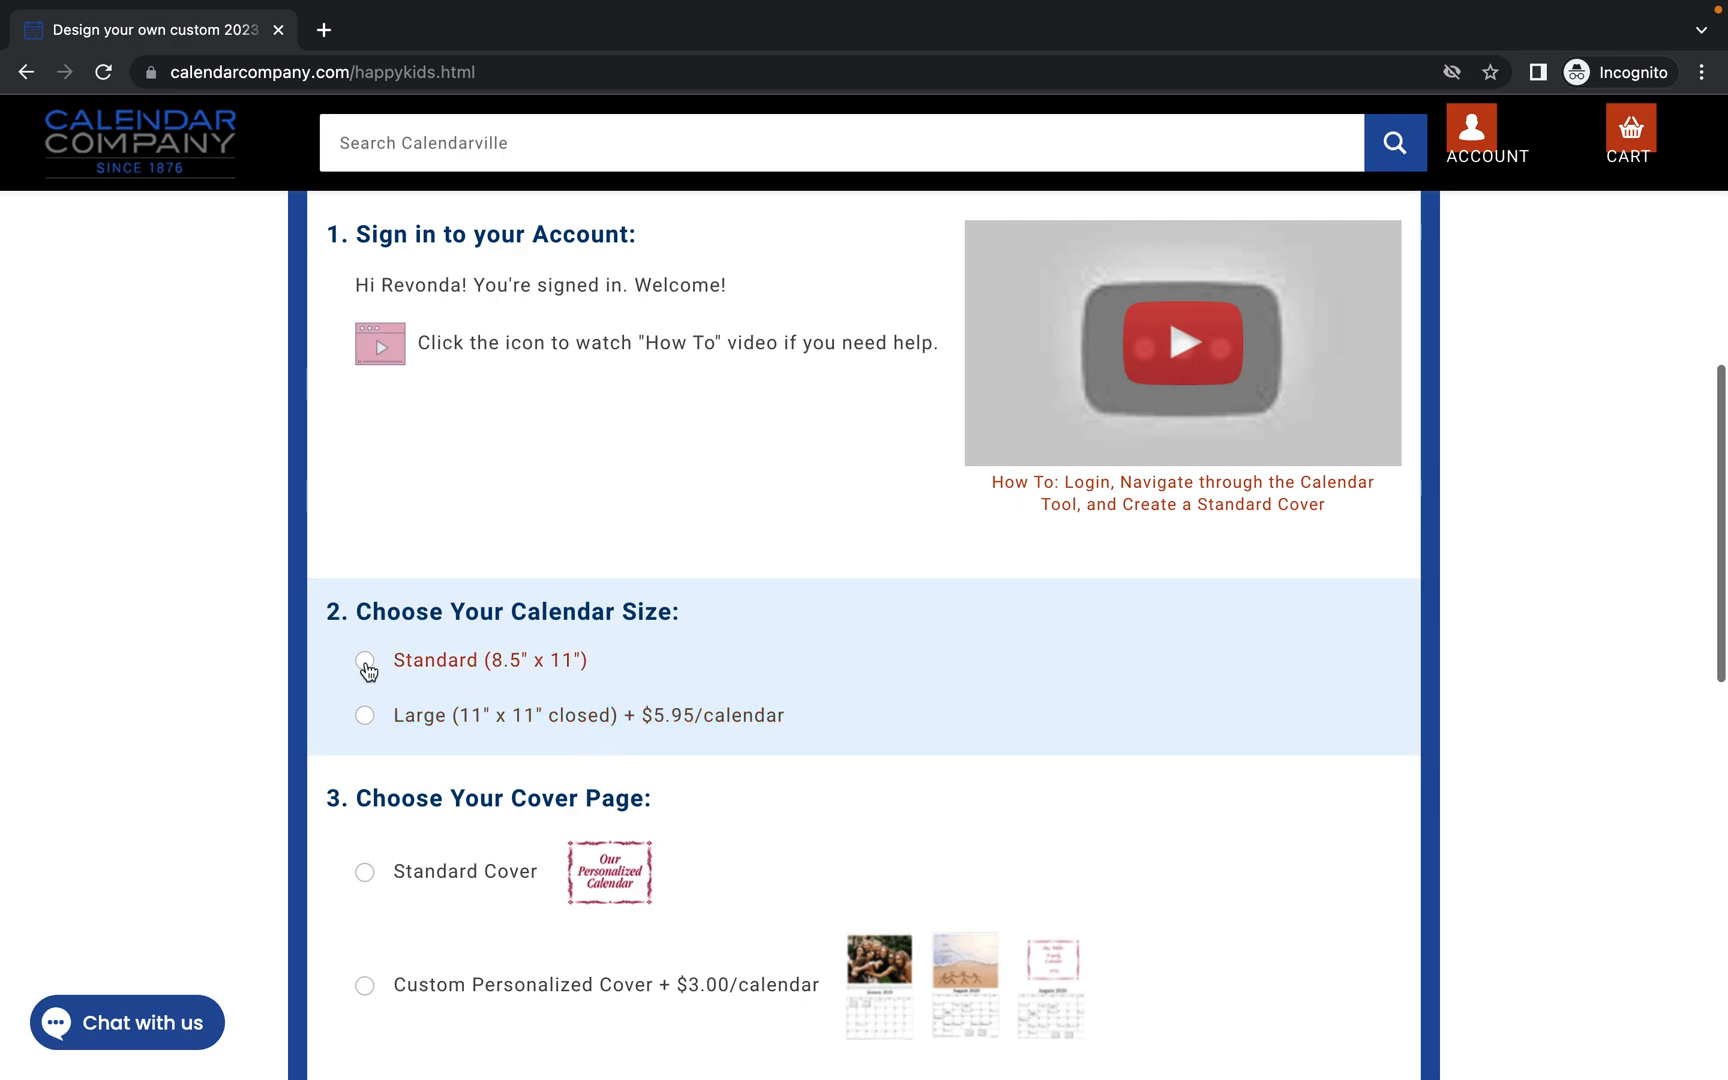
left_click(365, 664)
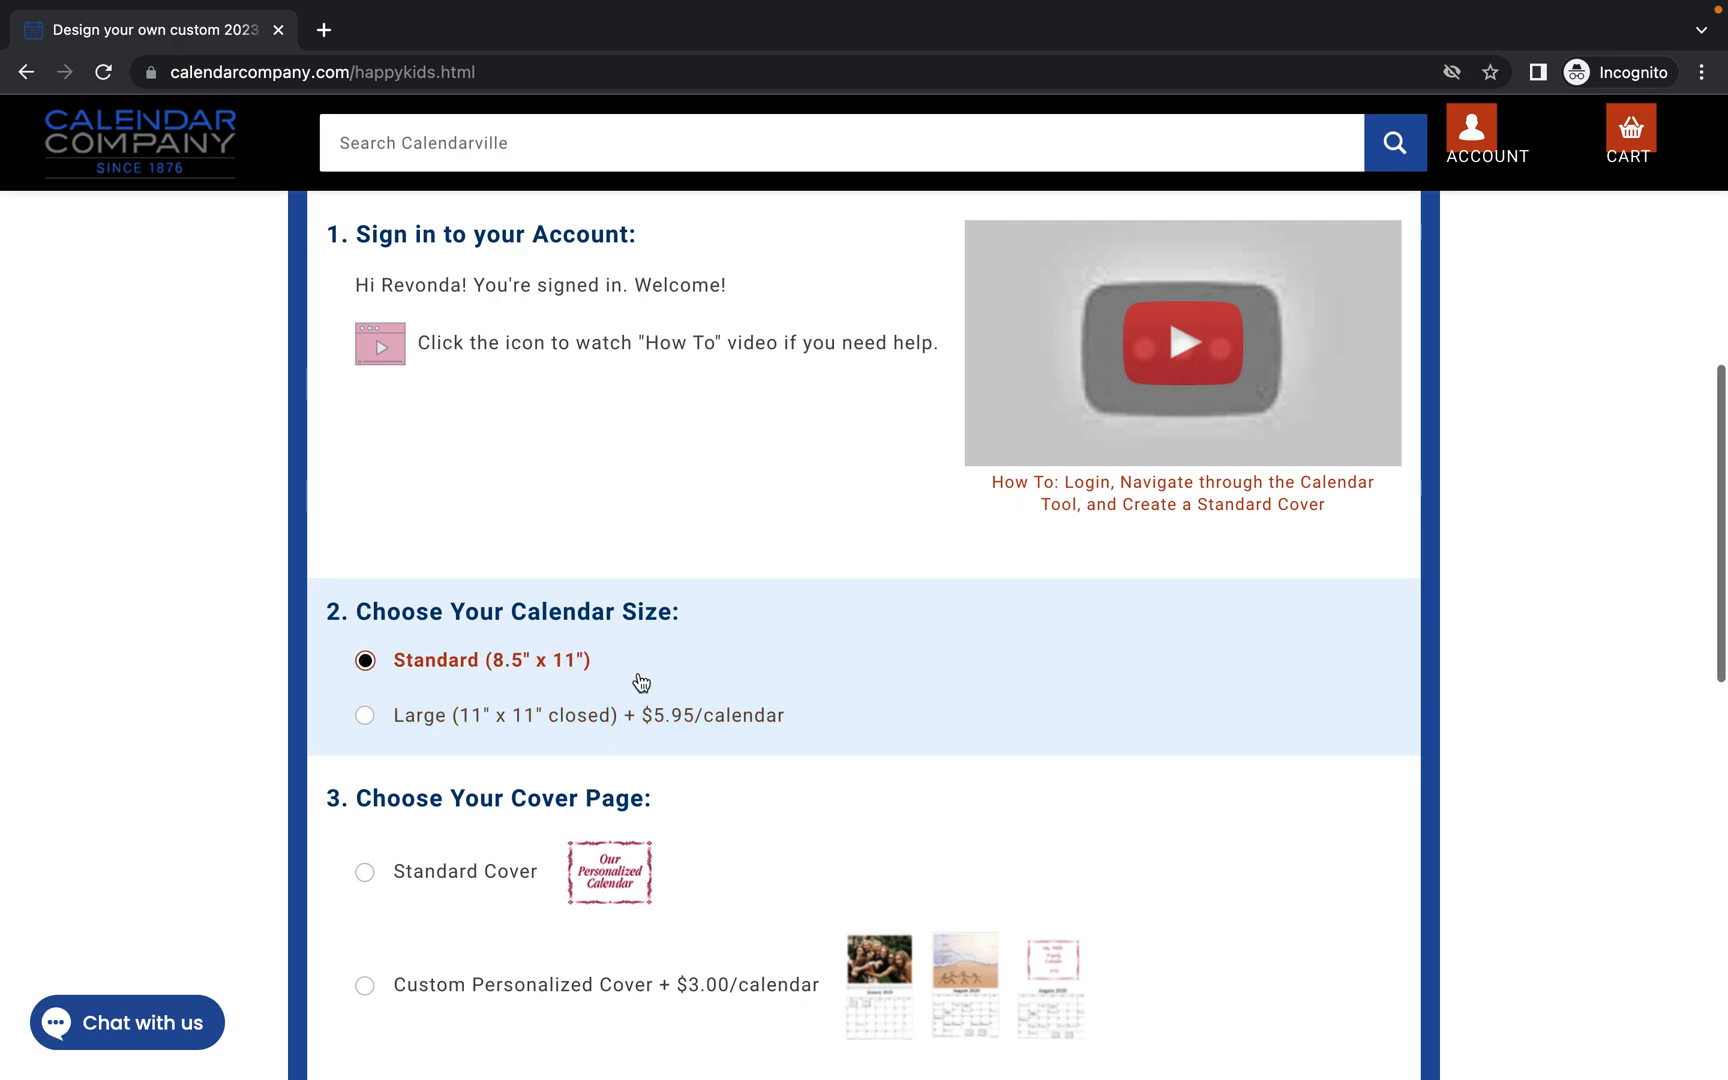
scroll(637, 685, "down", 1)
scroll(640, 682, "down", 2)
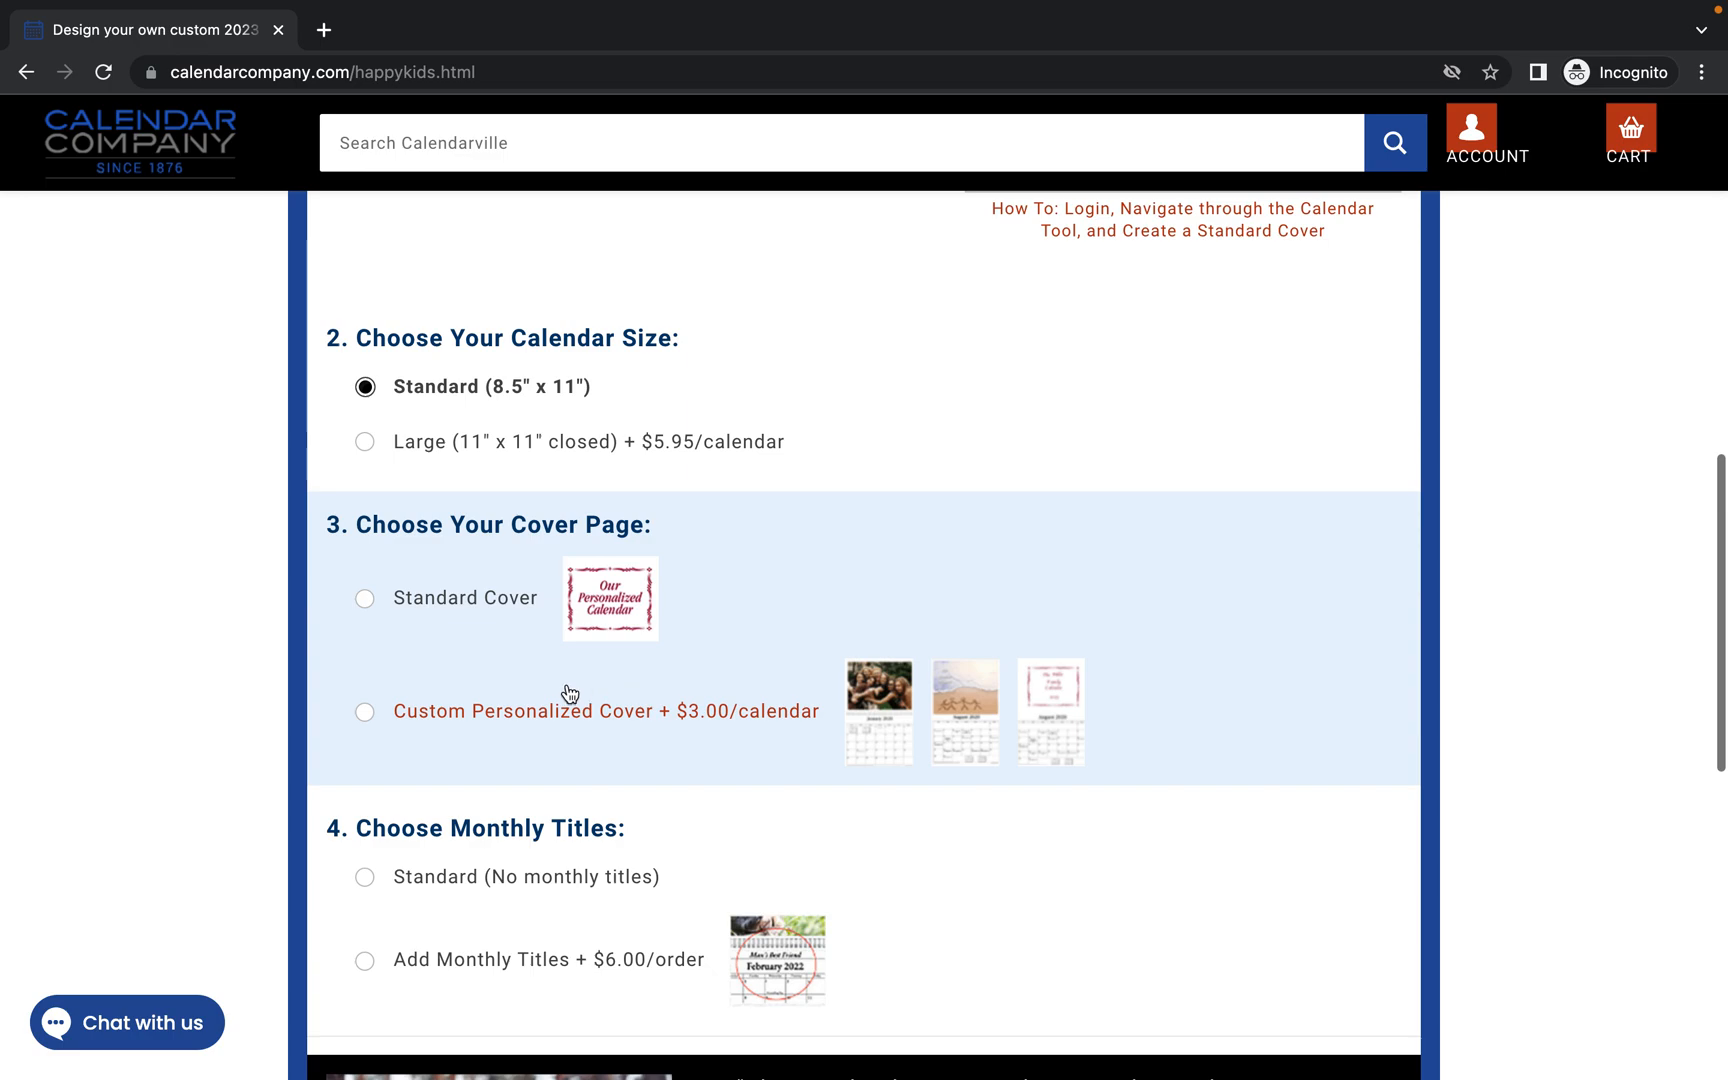
left_click(366, 713)
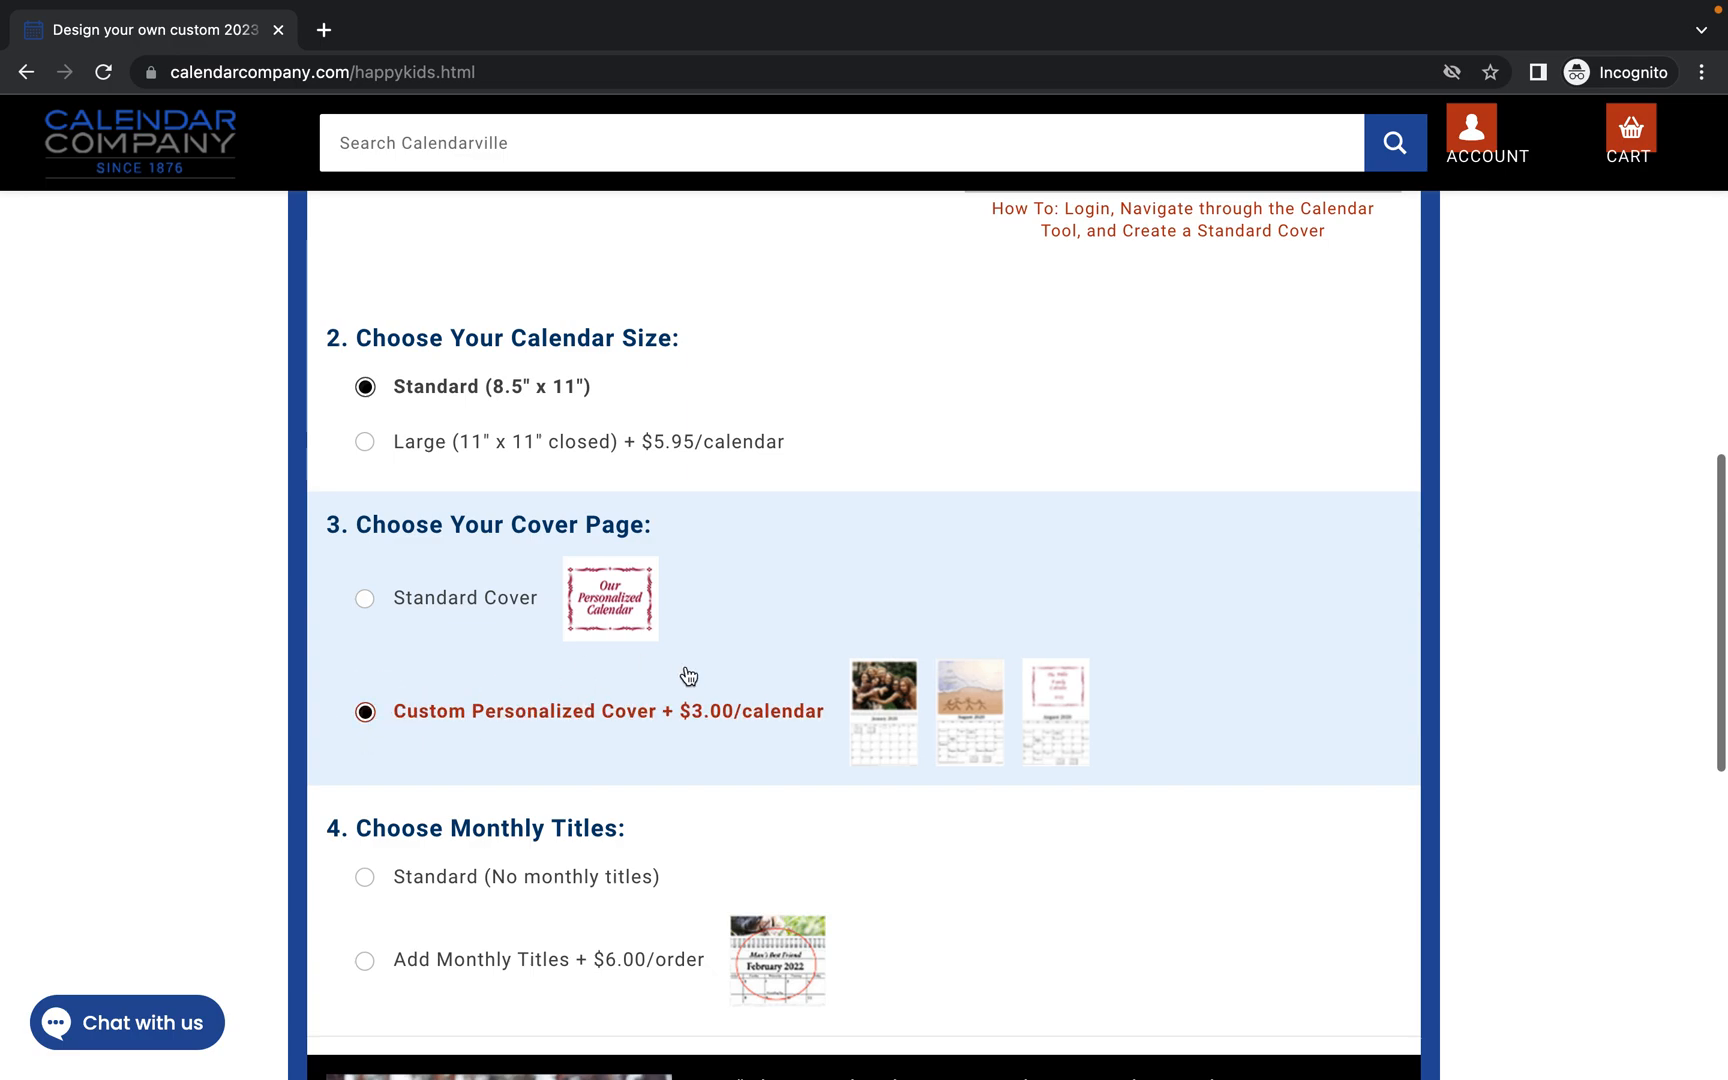
scroll(687, 675, "down", 4)
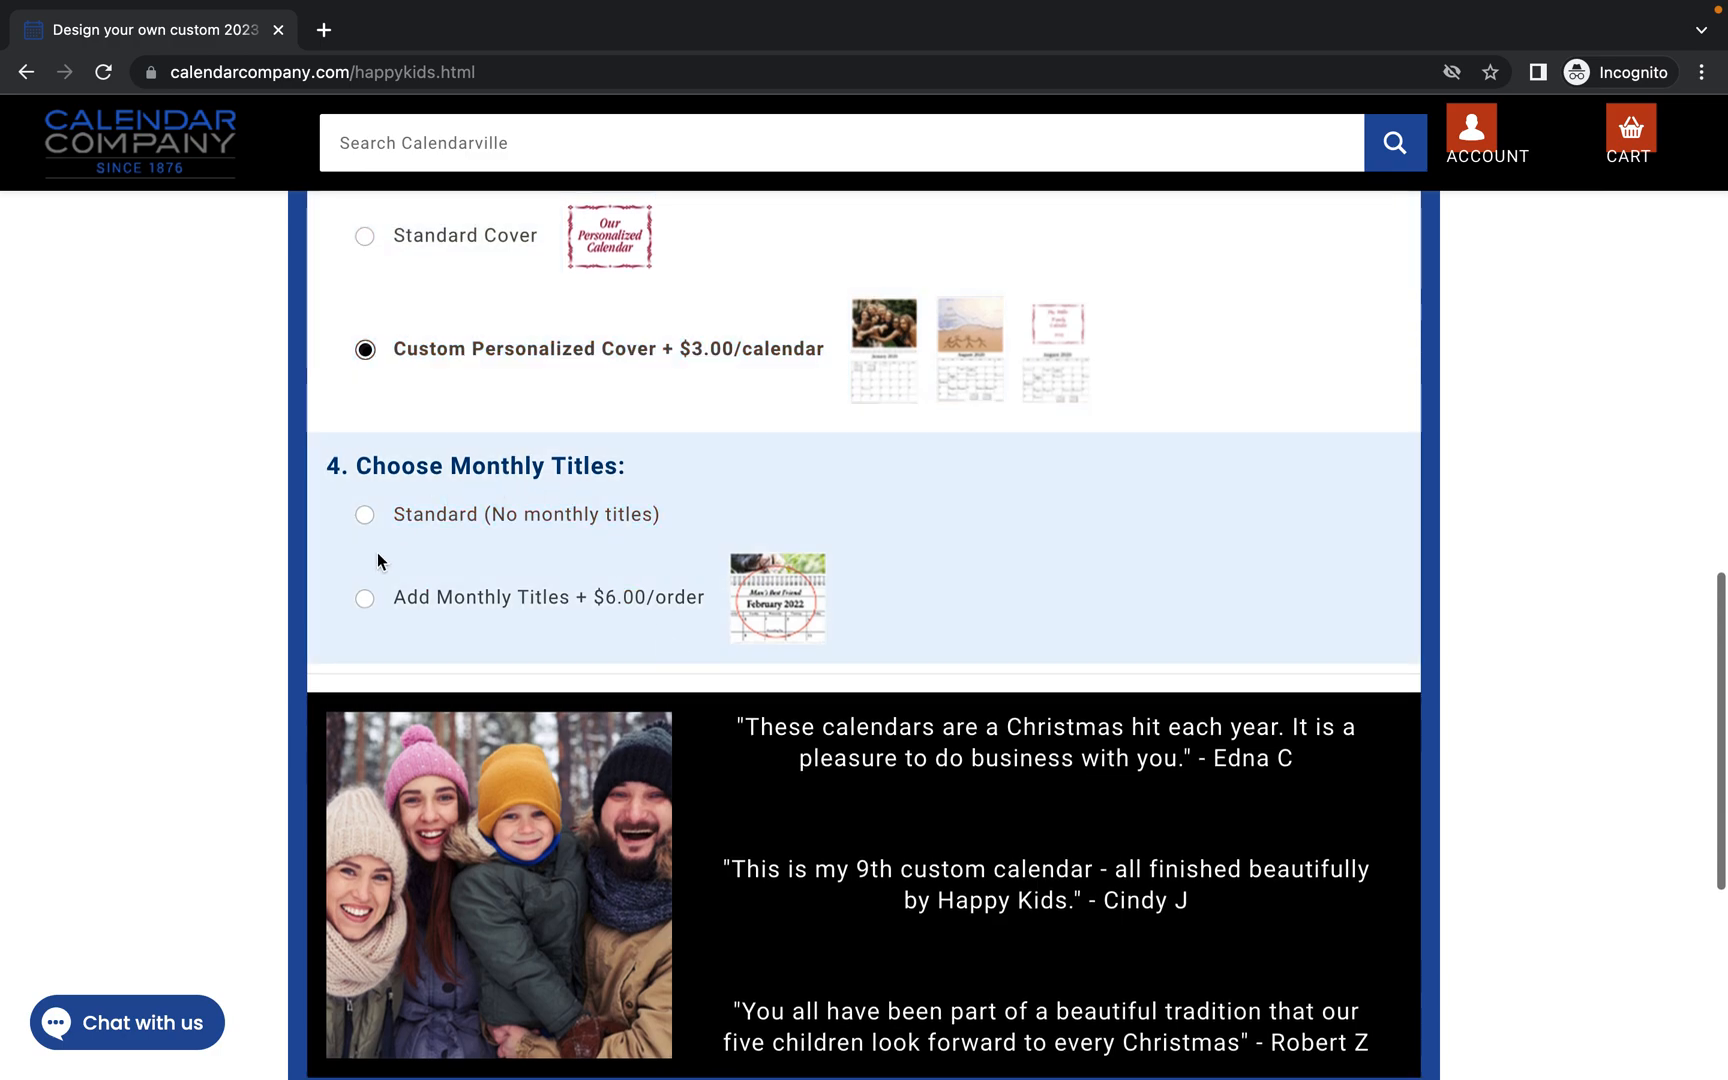
left_click(366, 603)
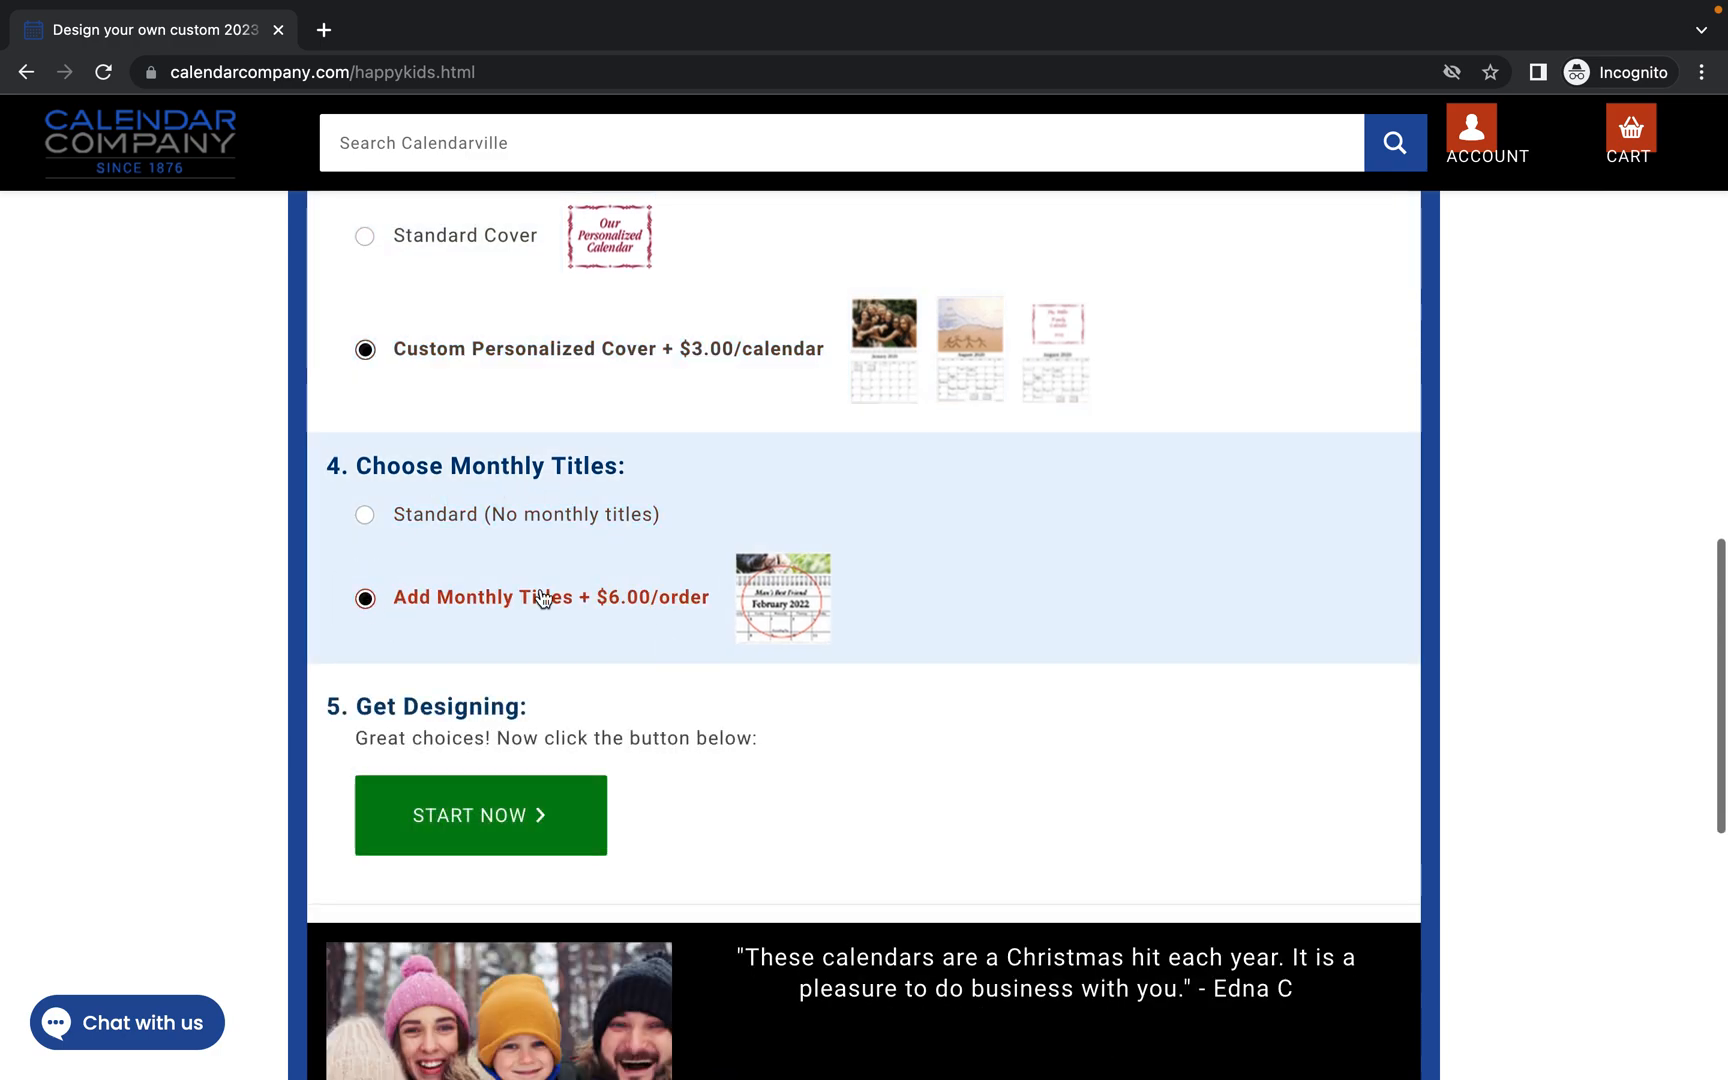
left_click(521, 818)
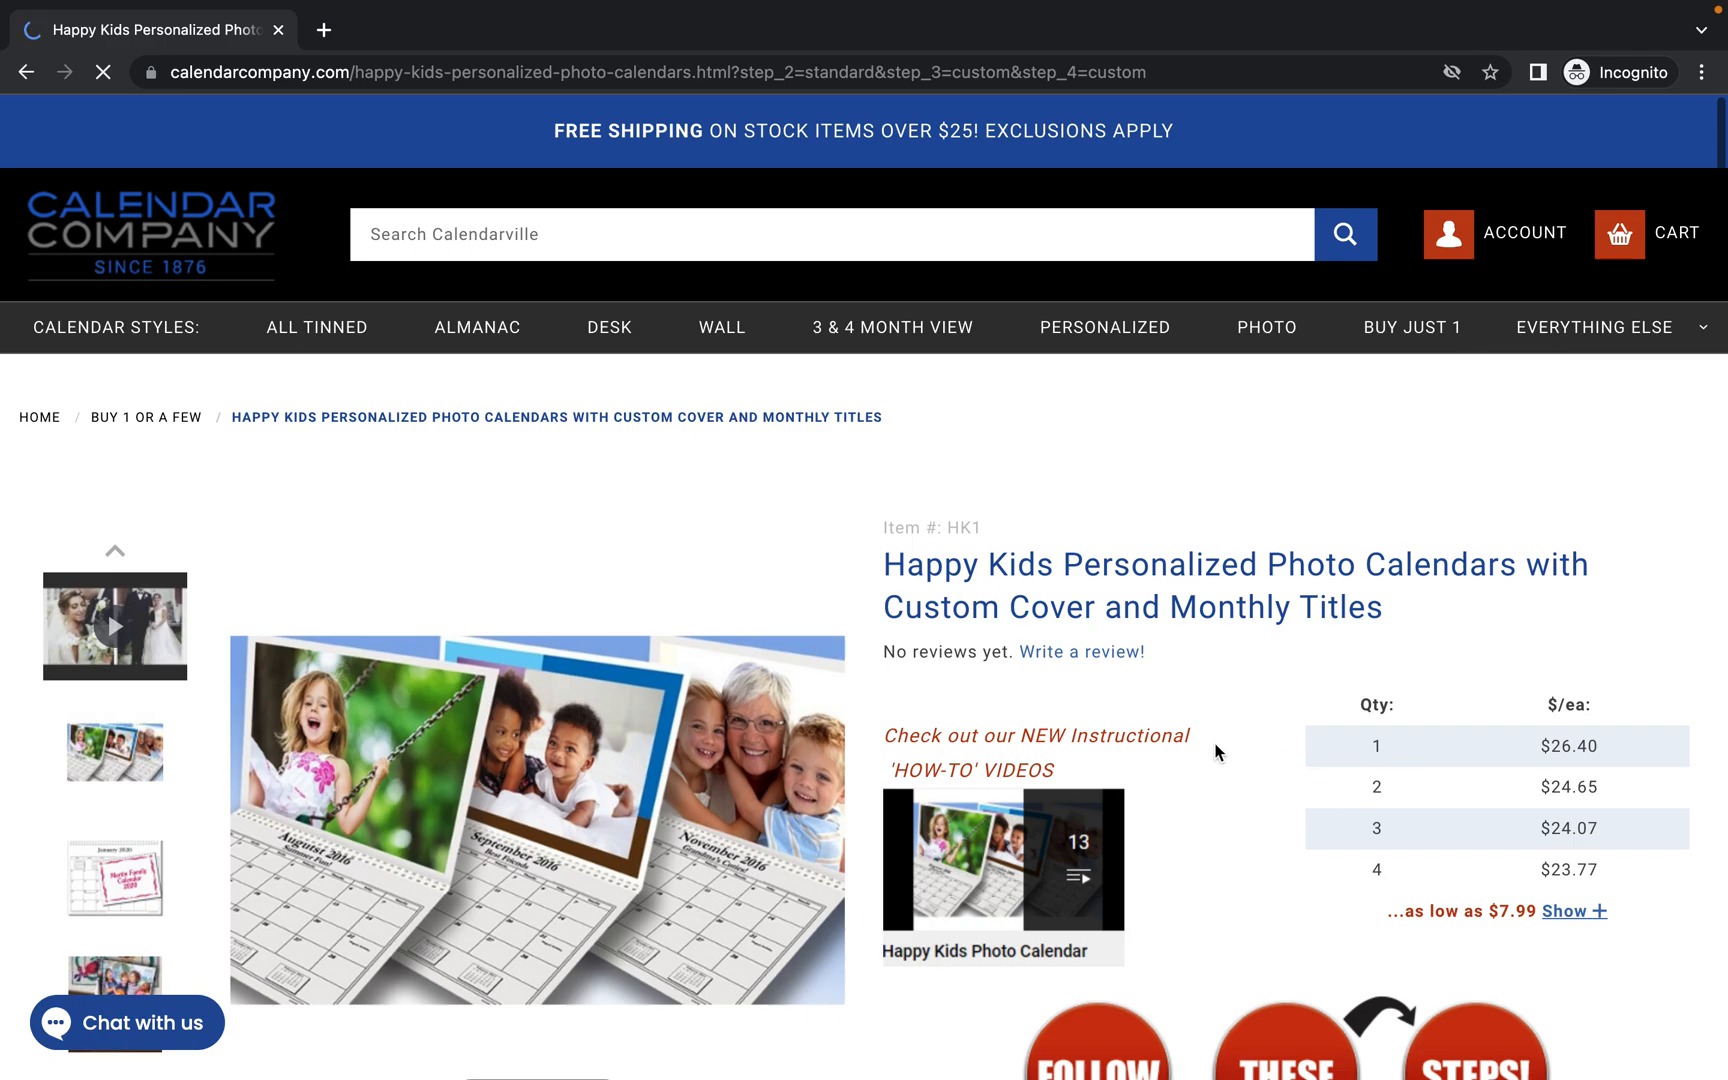
Launch the Happy Kids HK1 calendar in the Design it online editor.
scroll(1215, 752, "down", 7)
scroll(1127, 749, "down", 1)
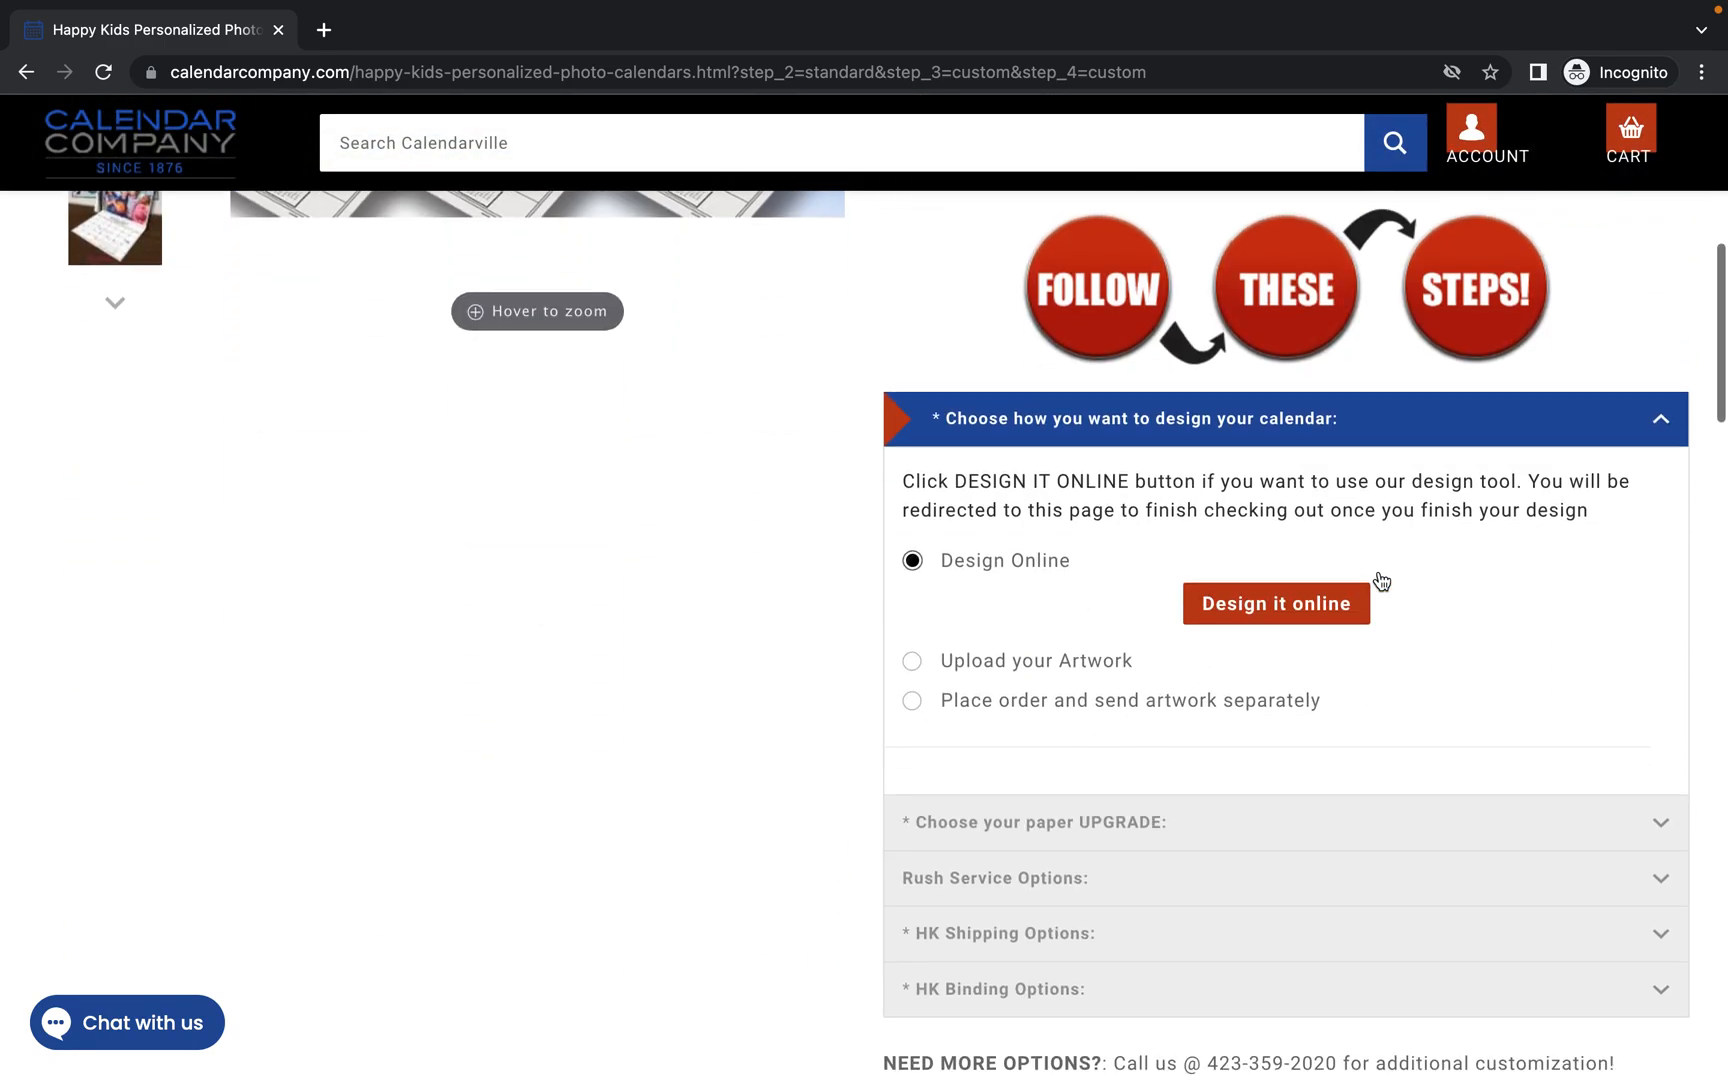
left_click(1293, 612)
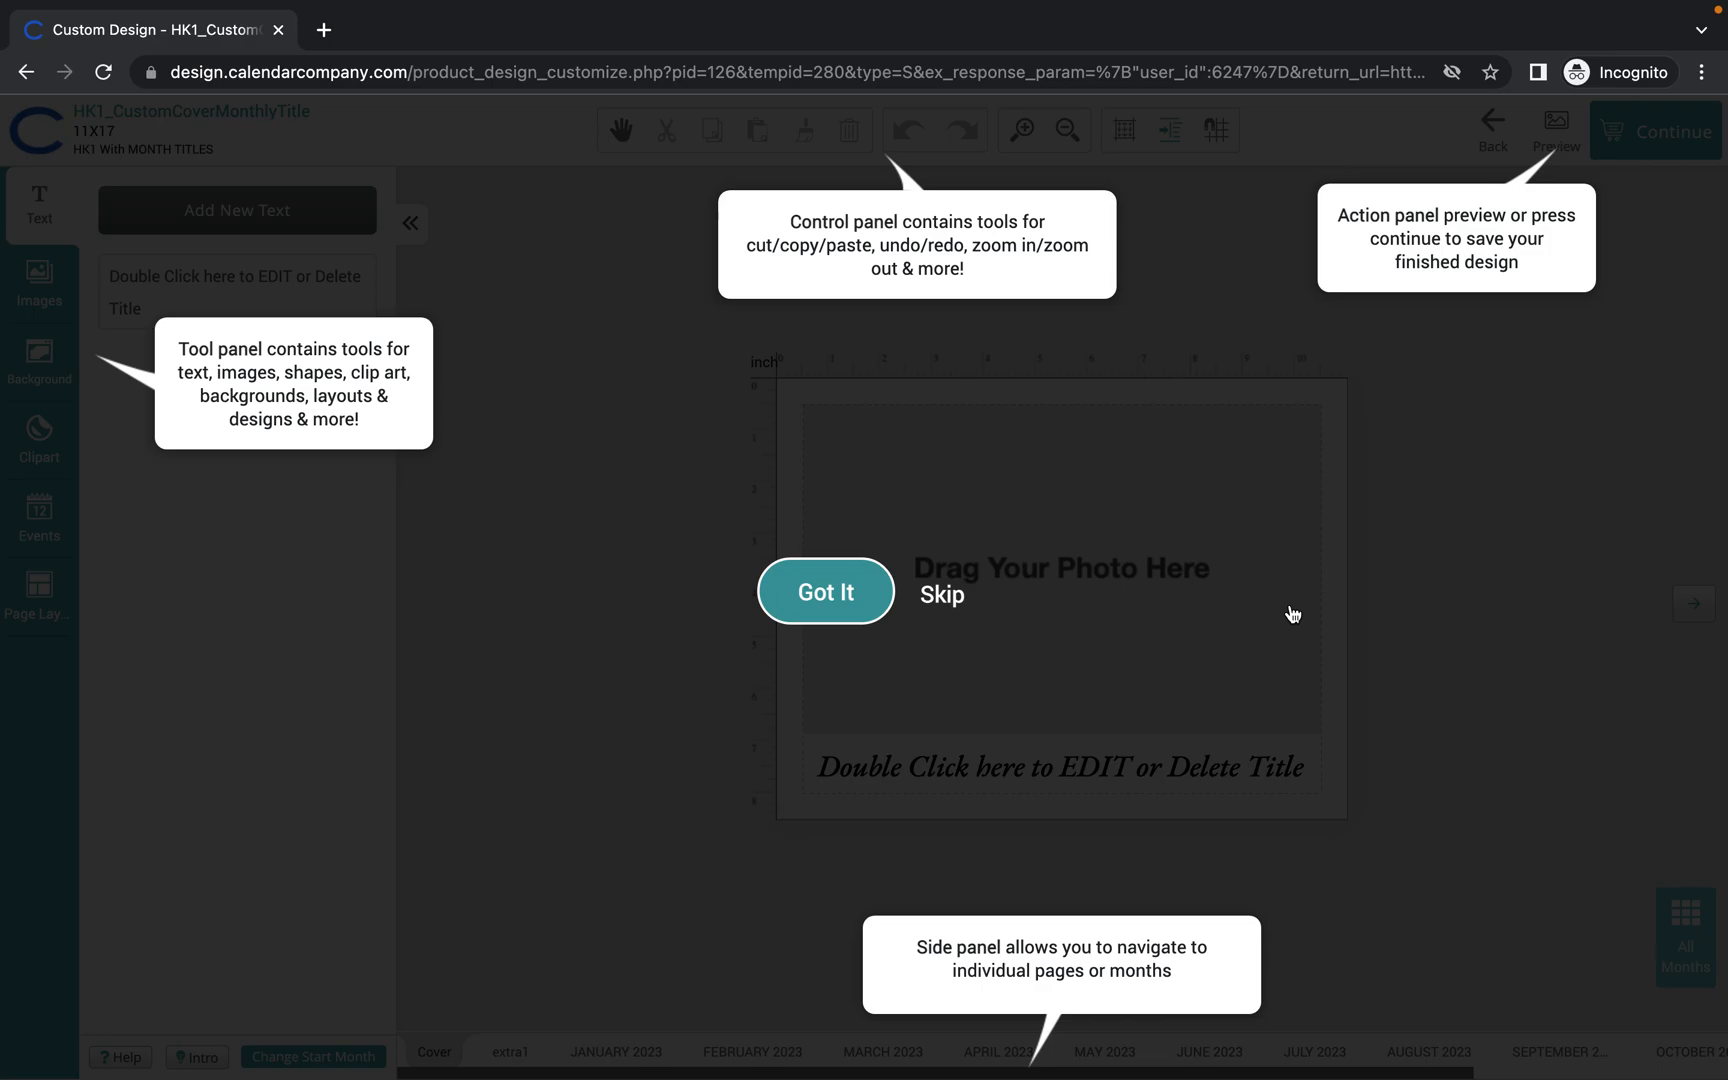
Close the intro tour and show the Images library in the left sidebar.
left_click(815, 597)
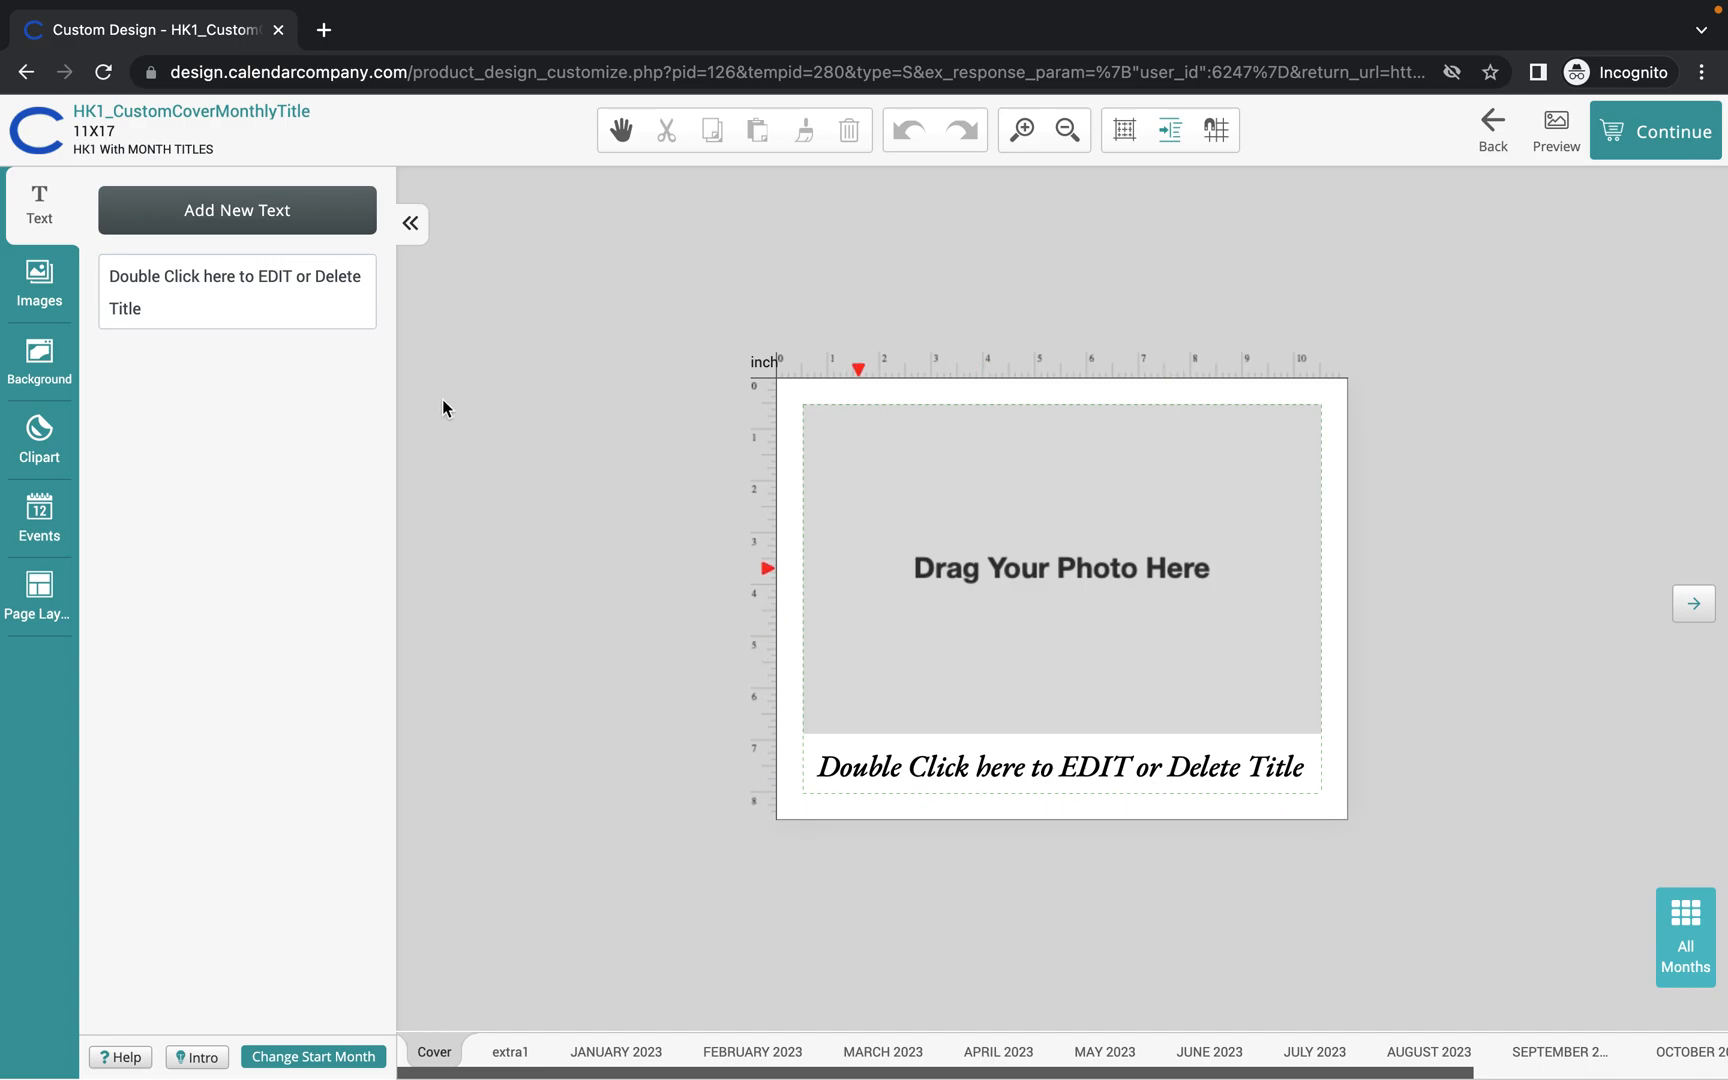
left_click(40, 290)
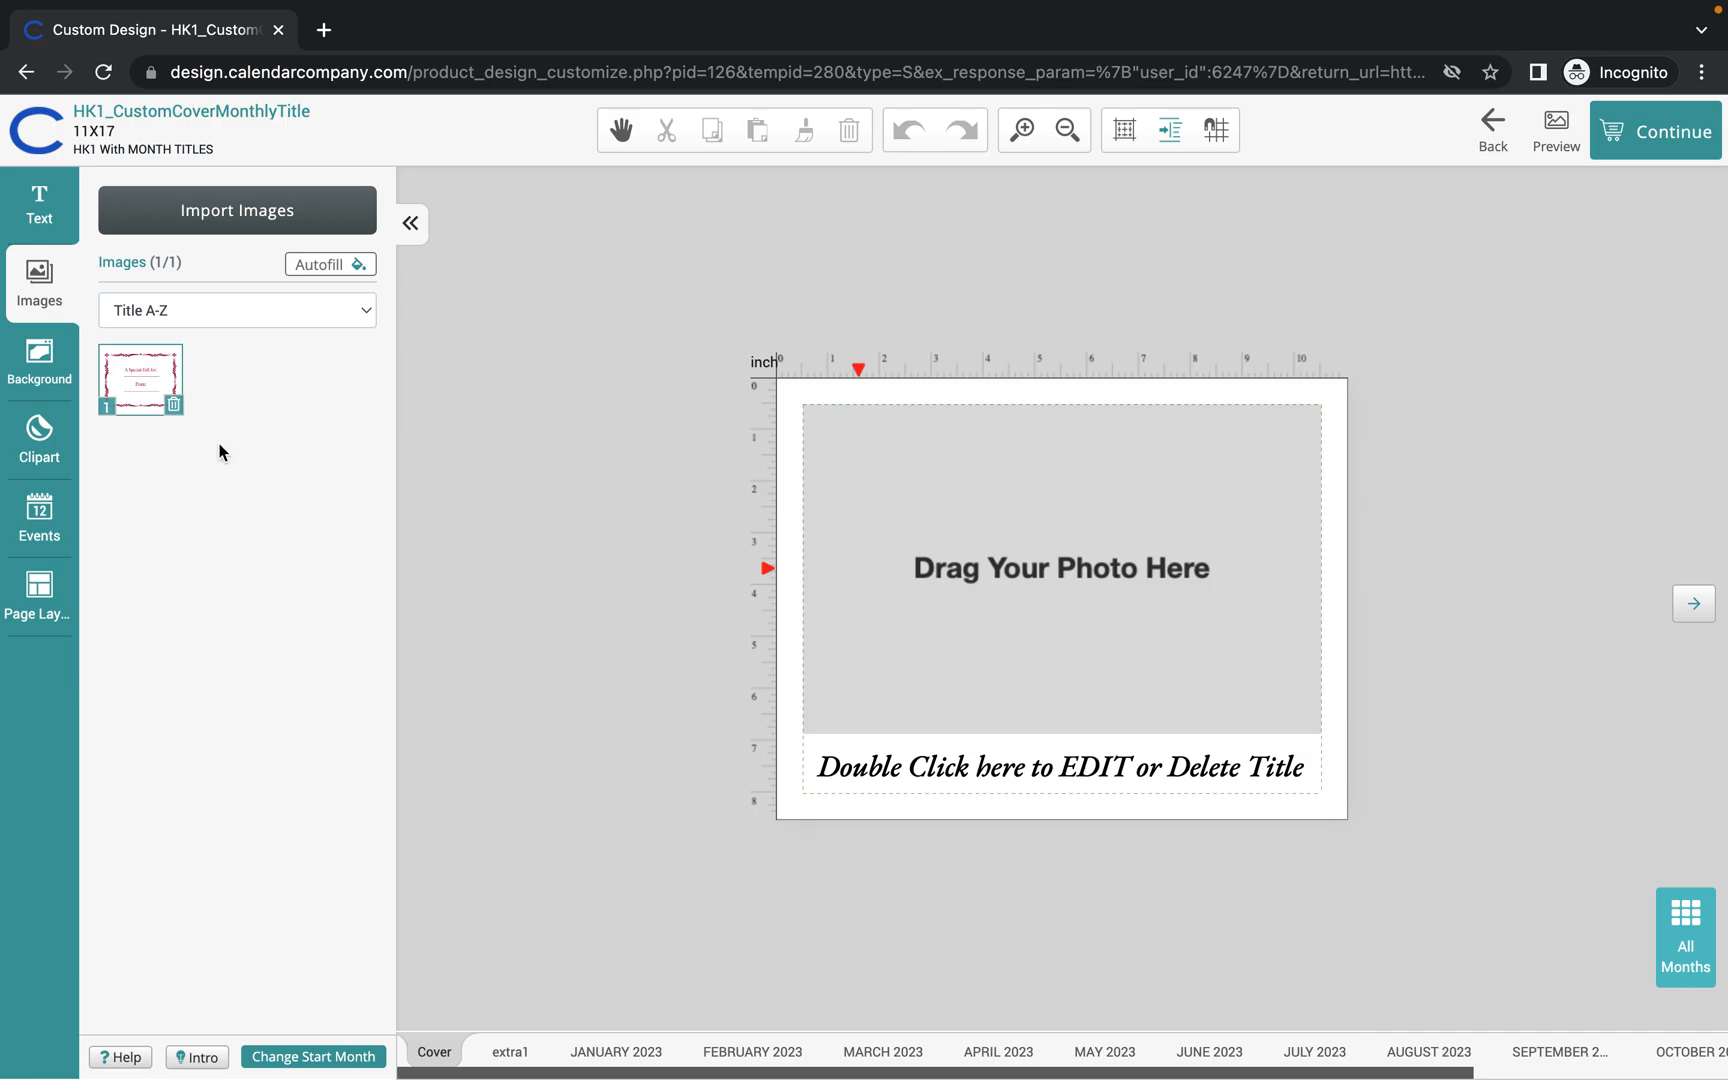
Import only the orange cat and dog-in-a-field photos from the Image Gallery.
left_click(242, 212)
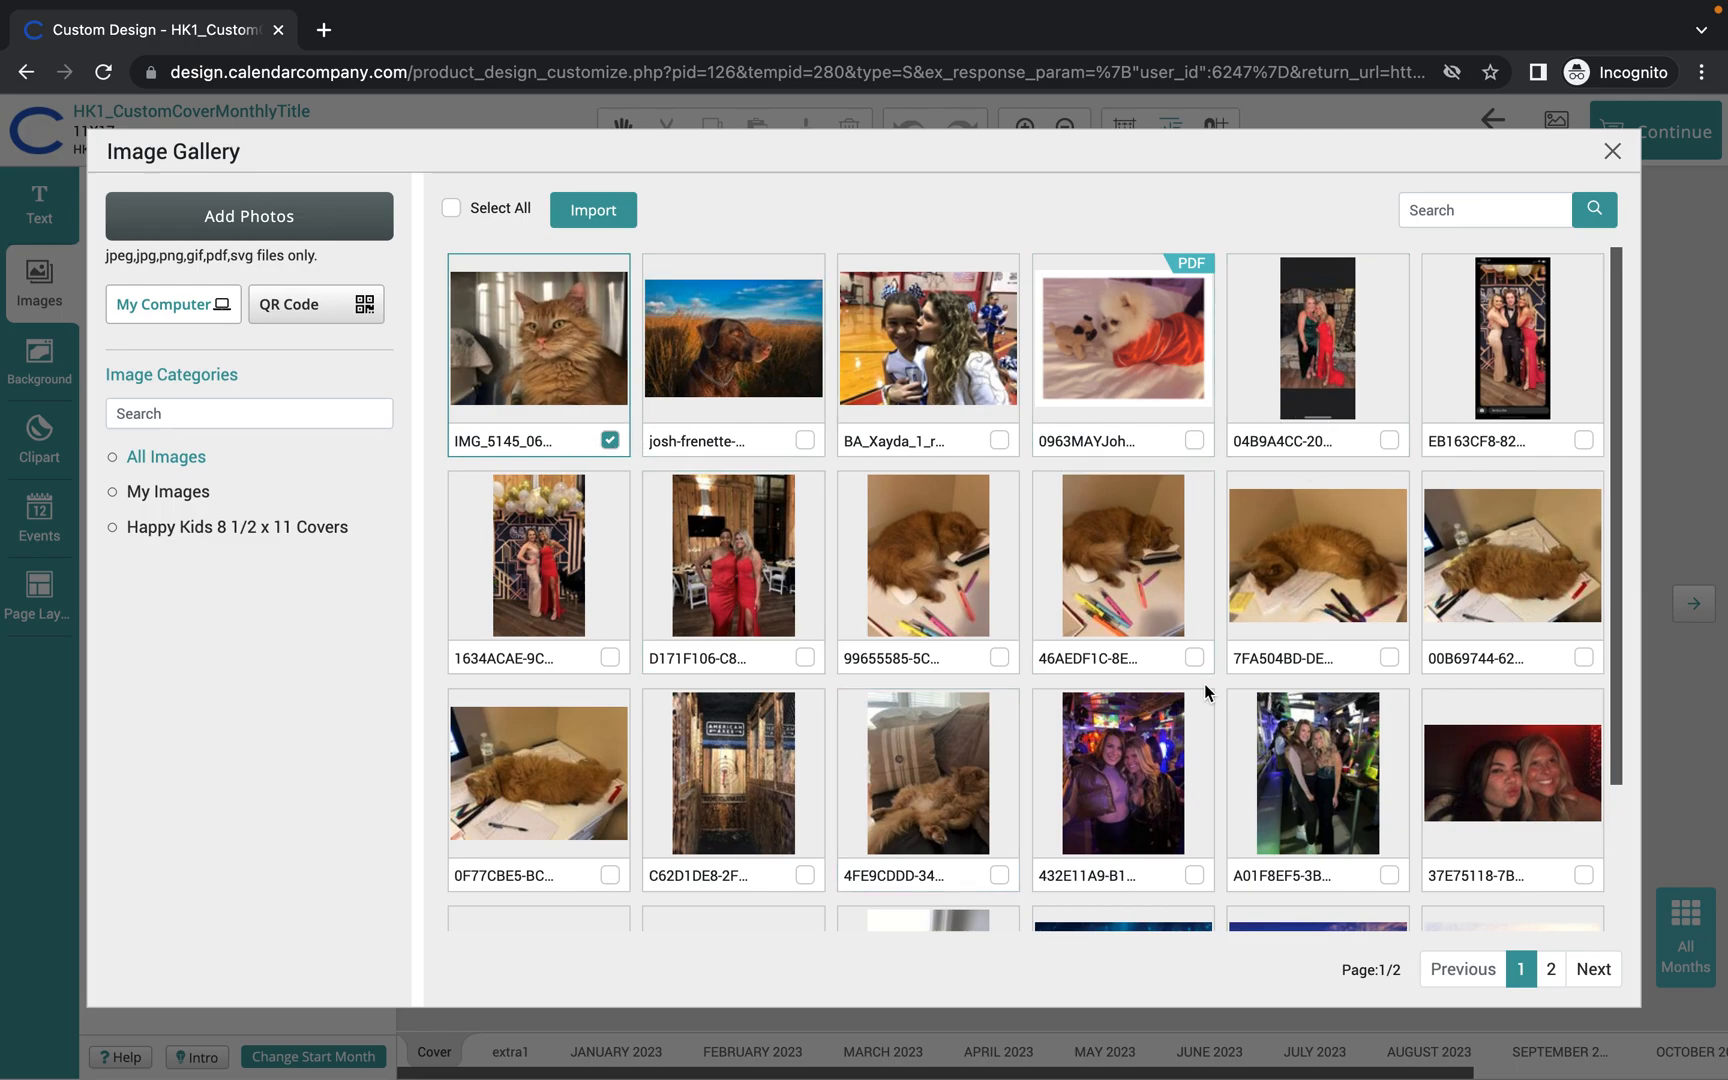
left_click(805, 440)
left_click(999, 440)
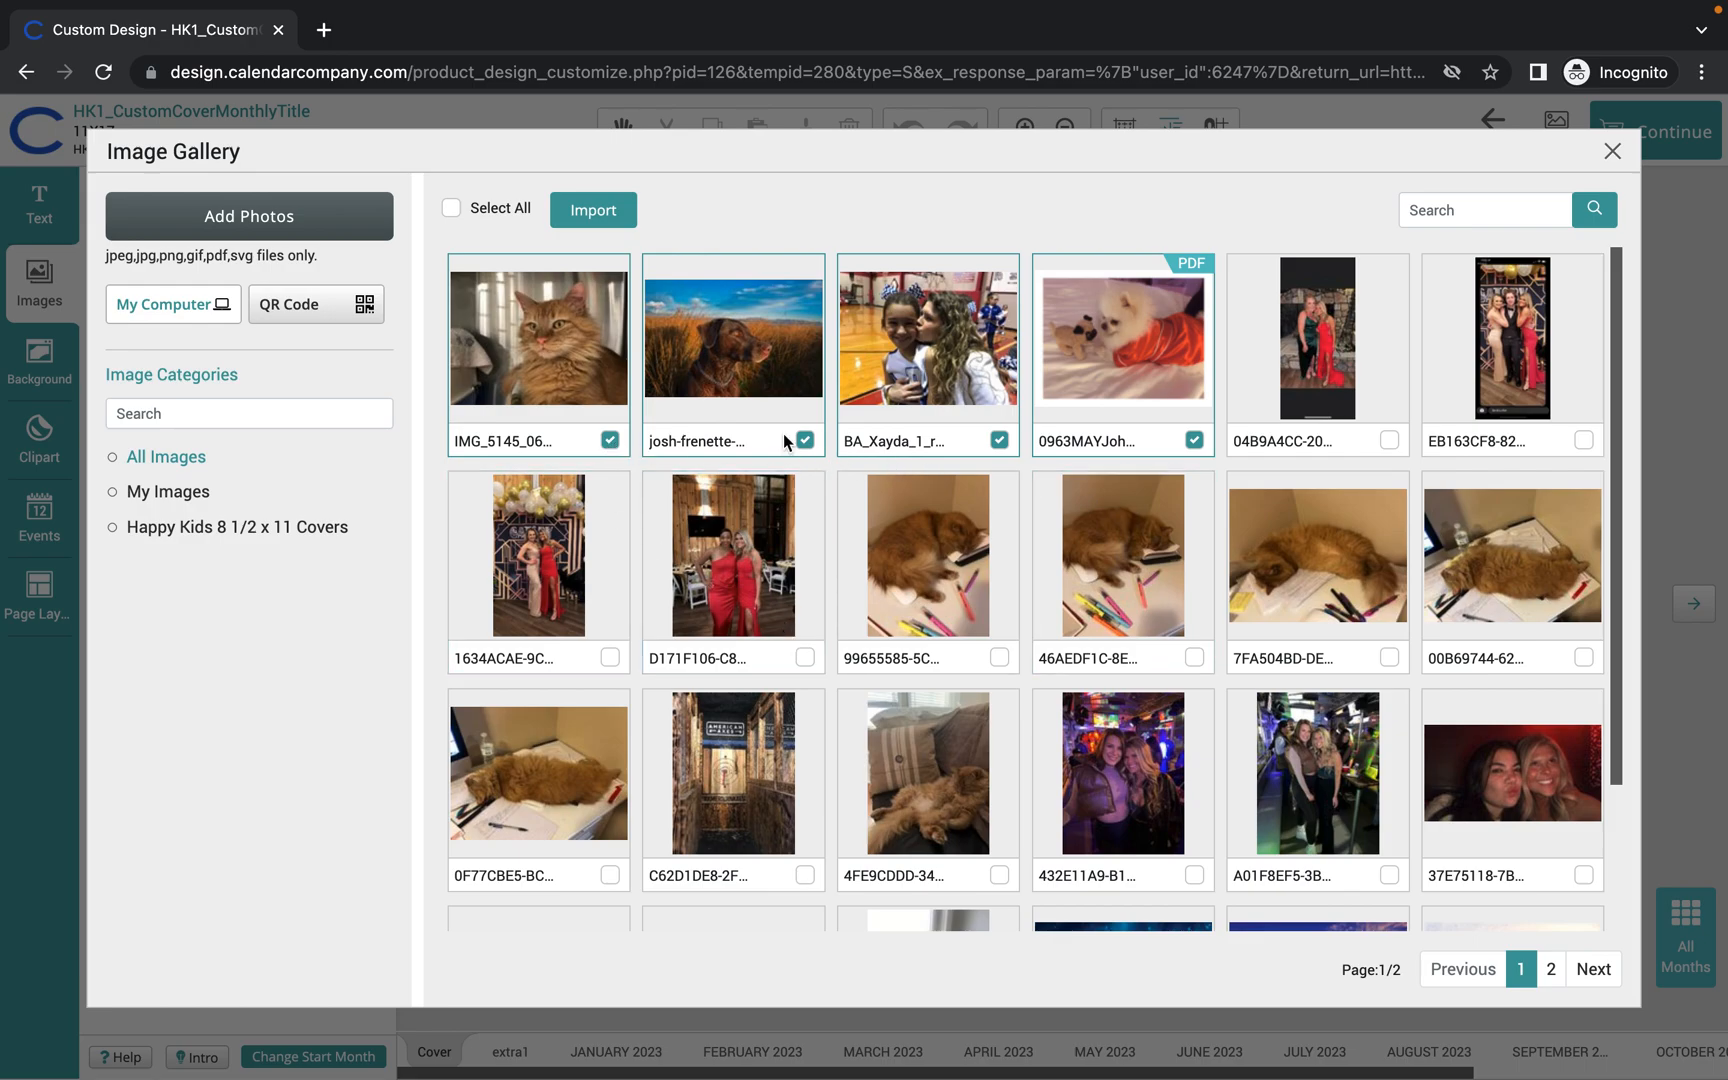
left_click(999, 440)
left_click(1194, 440)
left_click(596, 211)
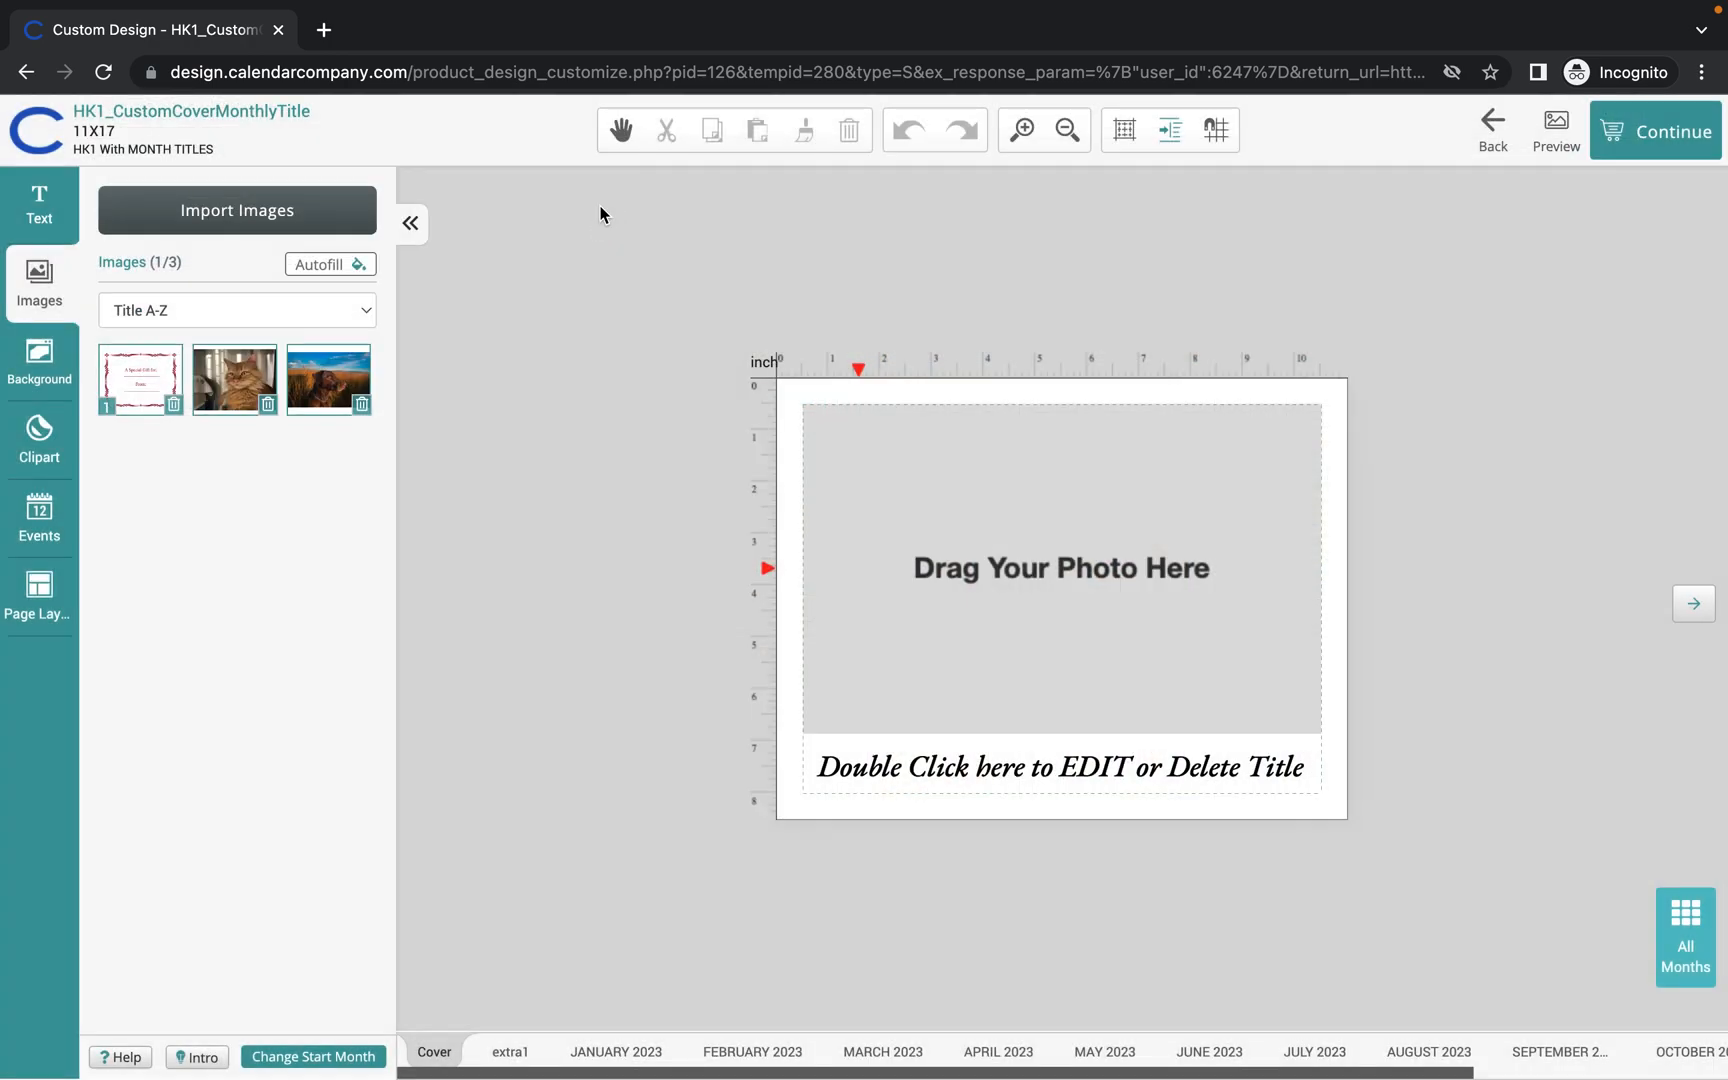
Place the cat photo in the cover's photo area and select the title text box.
left_click_drag(257, 397, 954, 537)
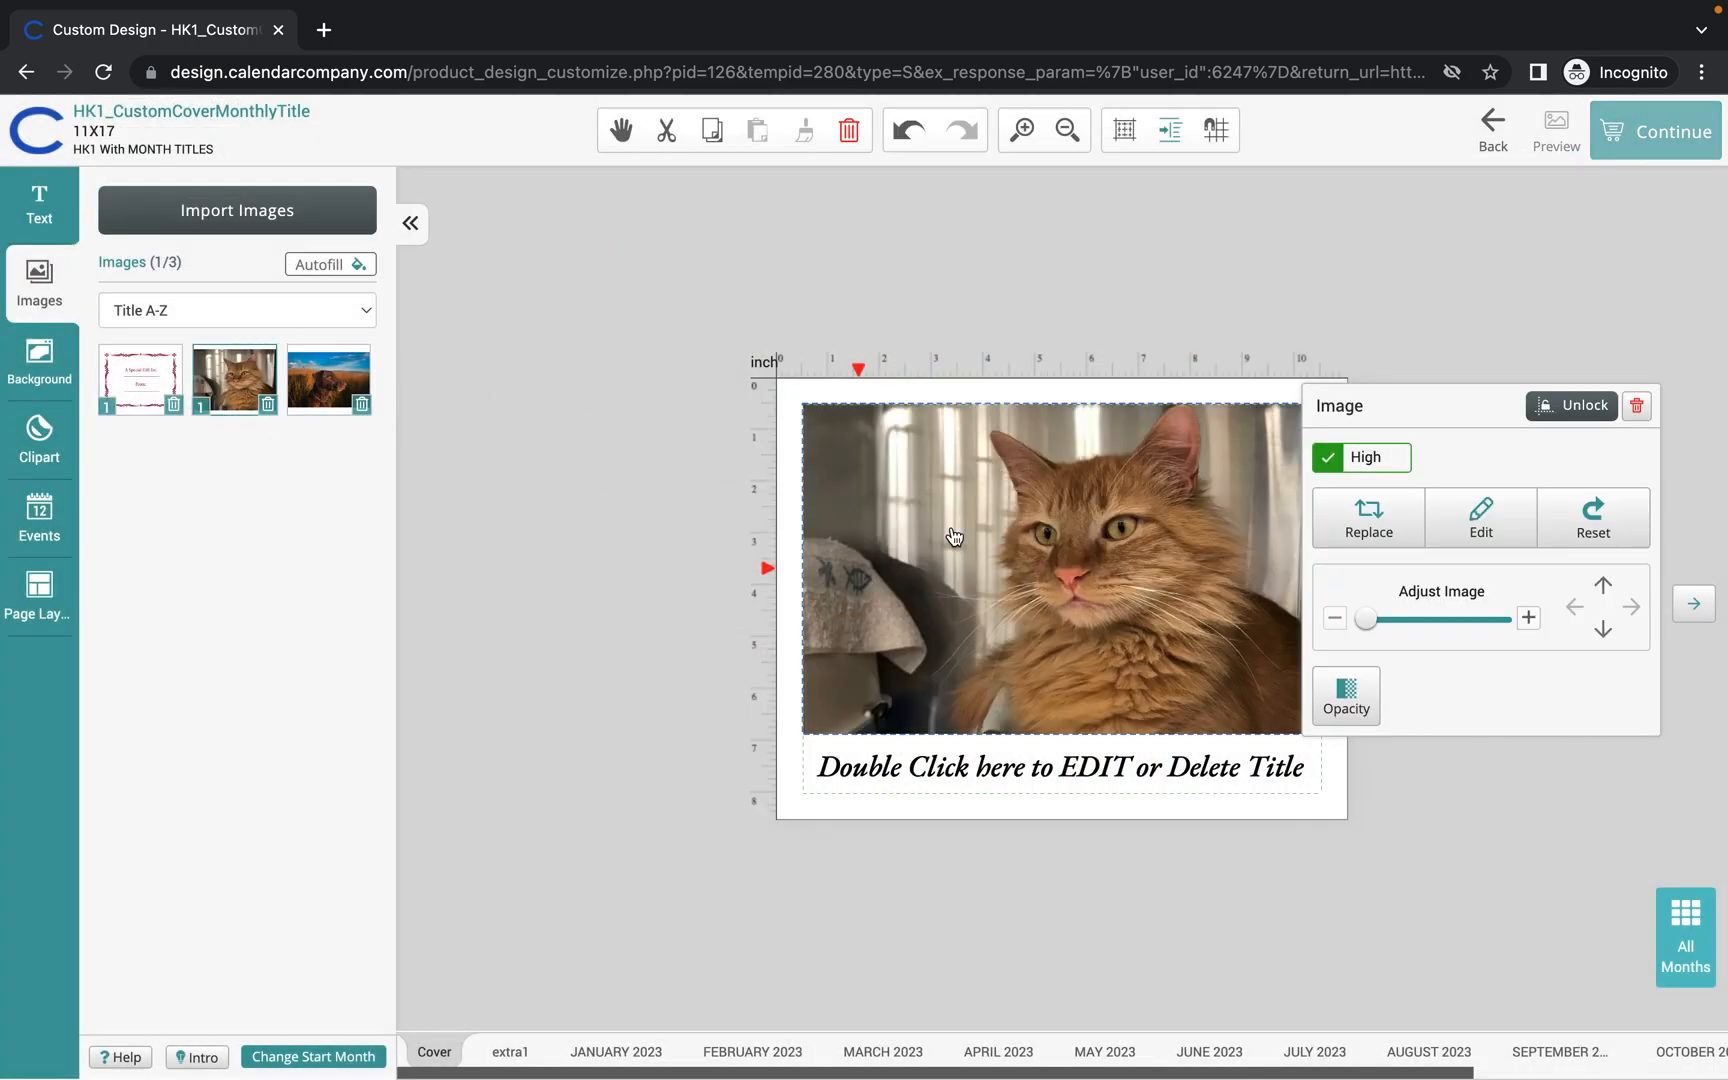
left_click(1075, 767)
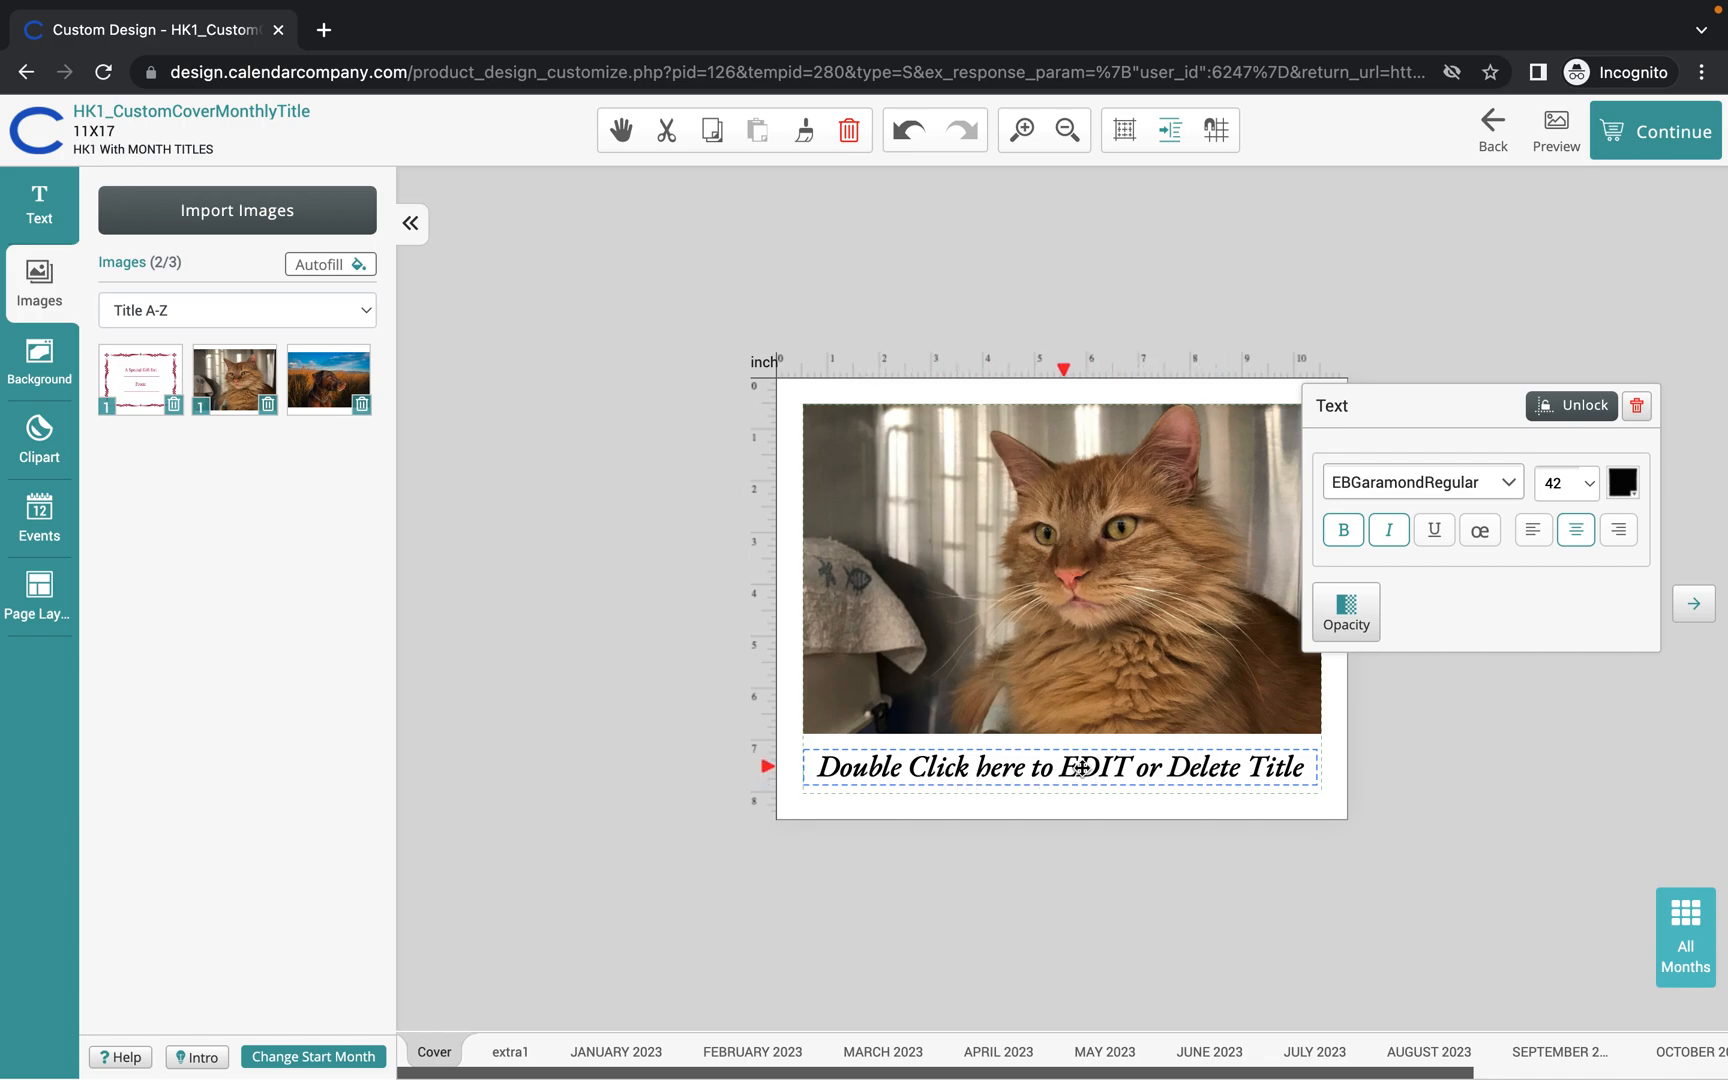
left_click_drag(1428, 405, 1457, 232)
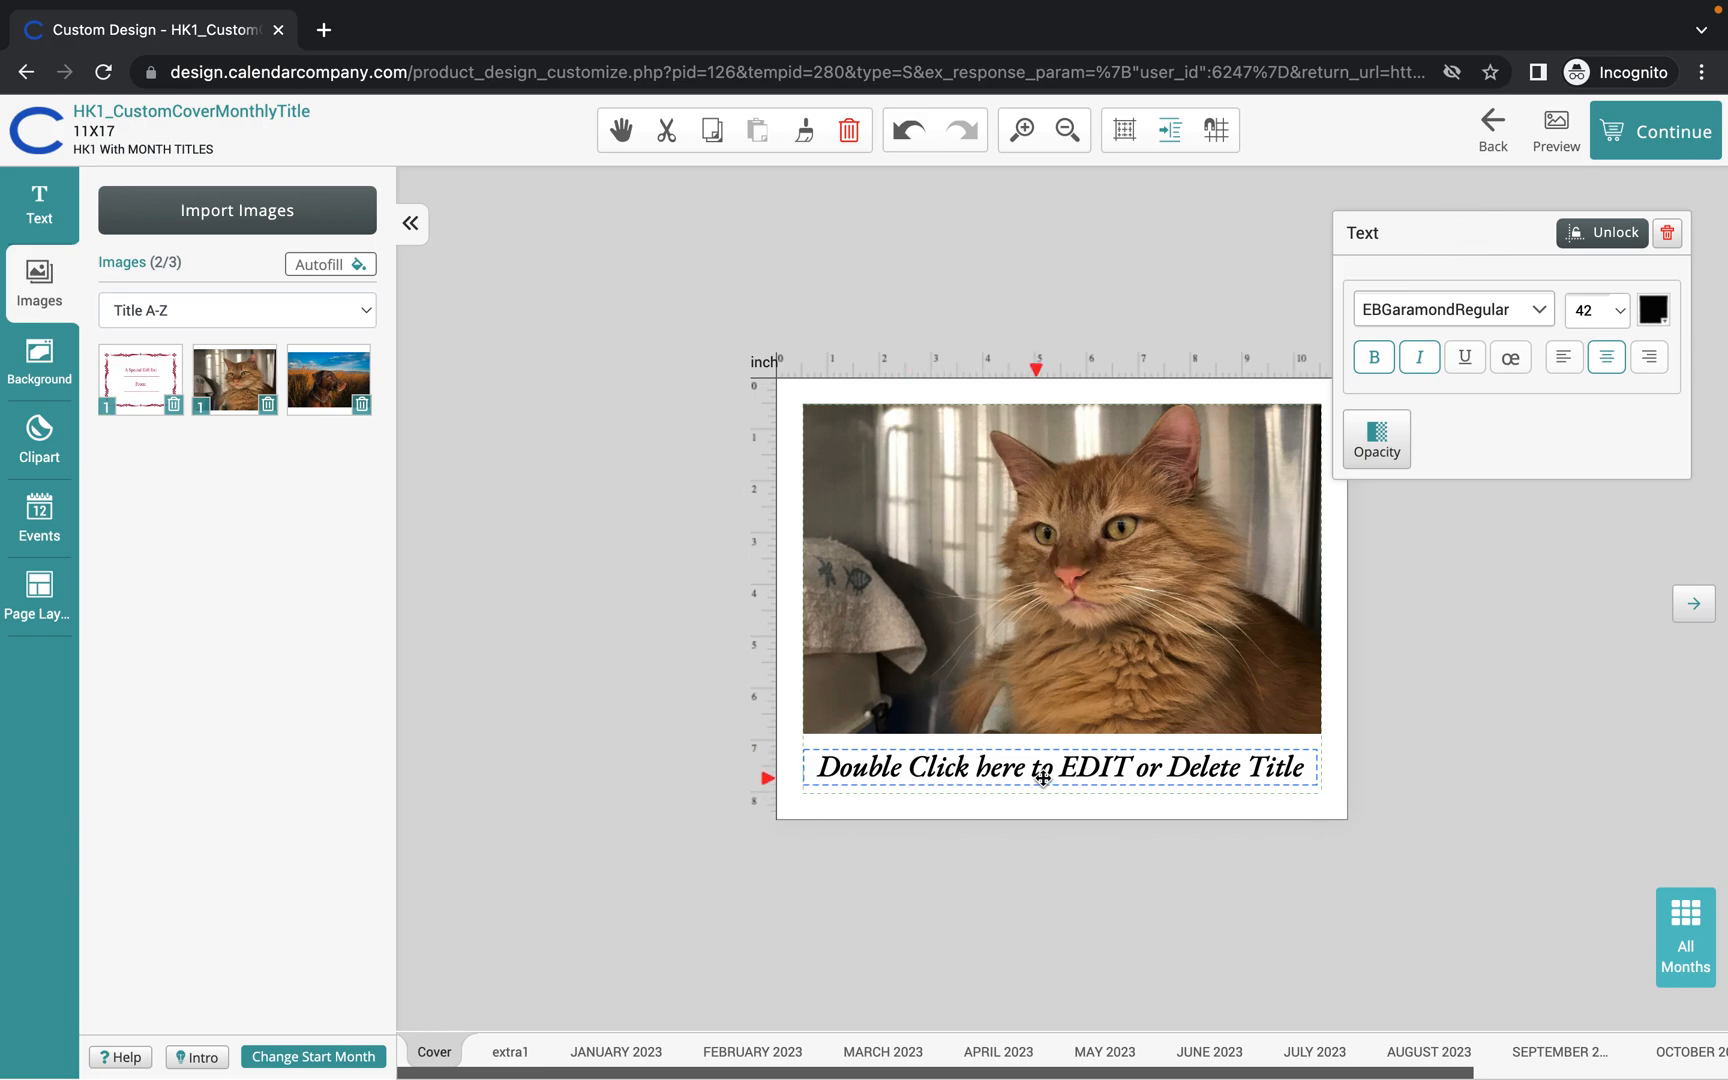
Replace the placeholder cover title with "Welcome 2023!".
double_click(1305, 766)
left_click_drag(1305, 766, 820, 767)
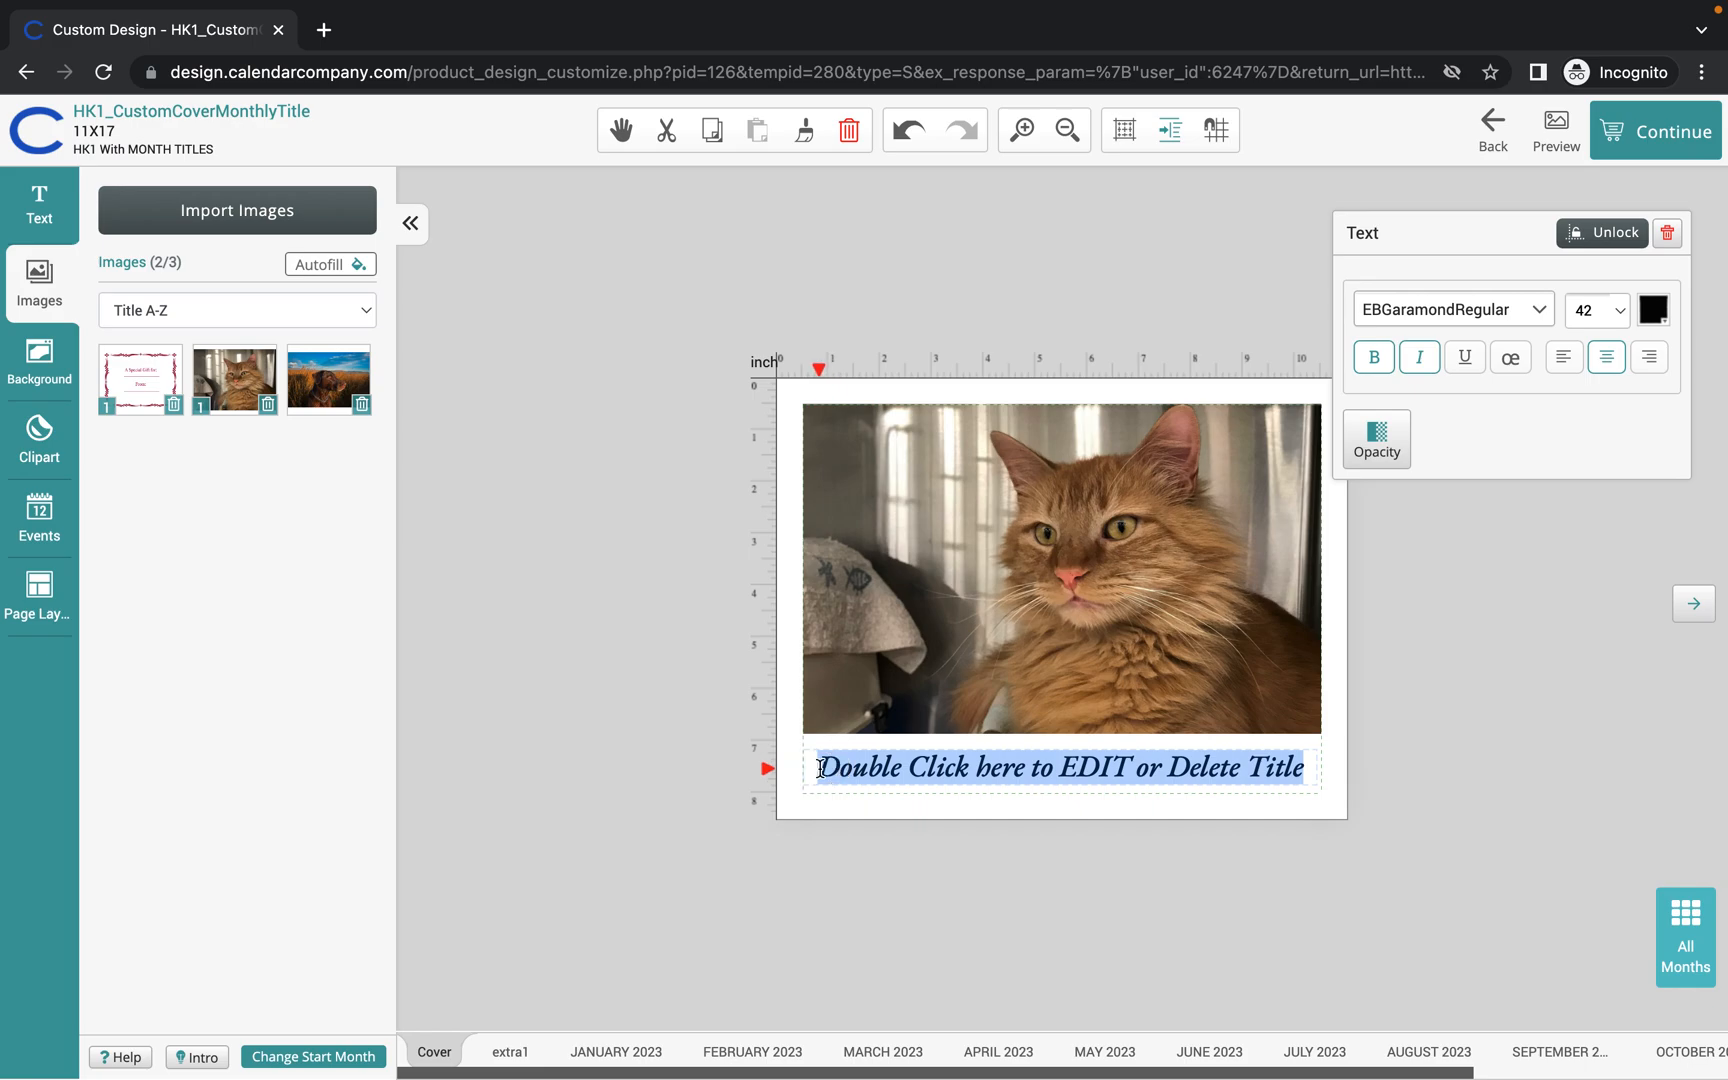
key("BackSpace")
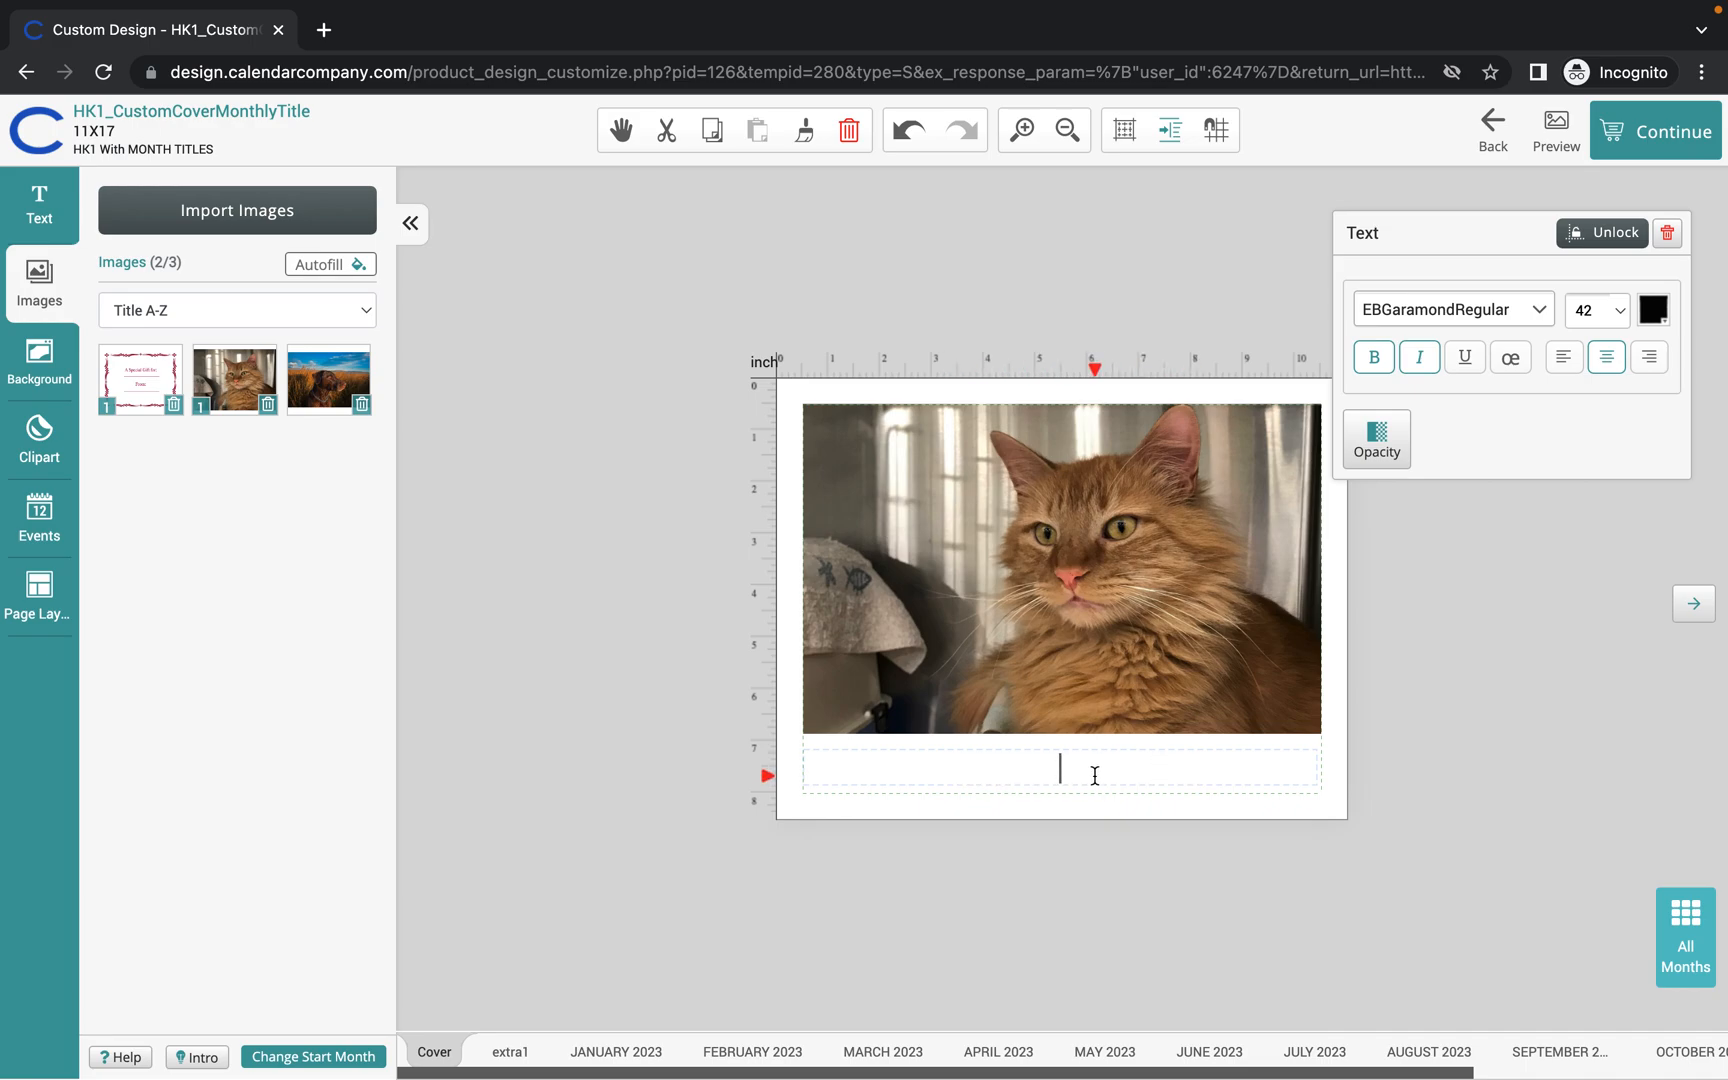
type("Welcome 2023")
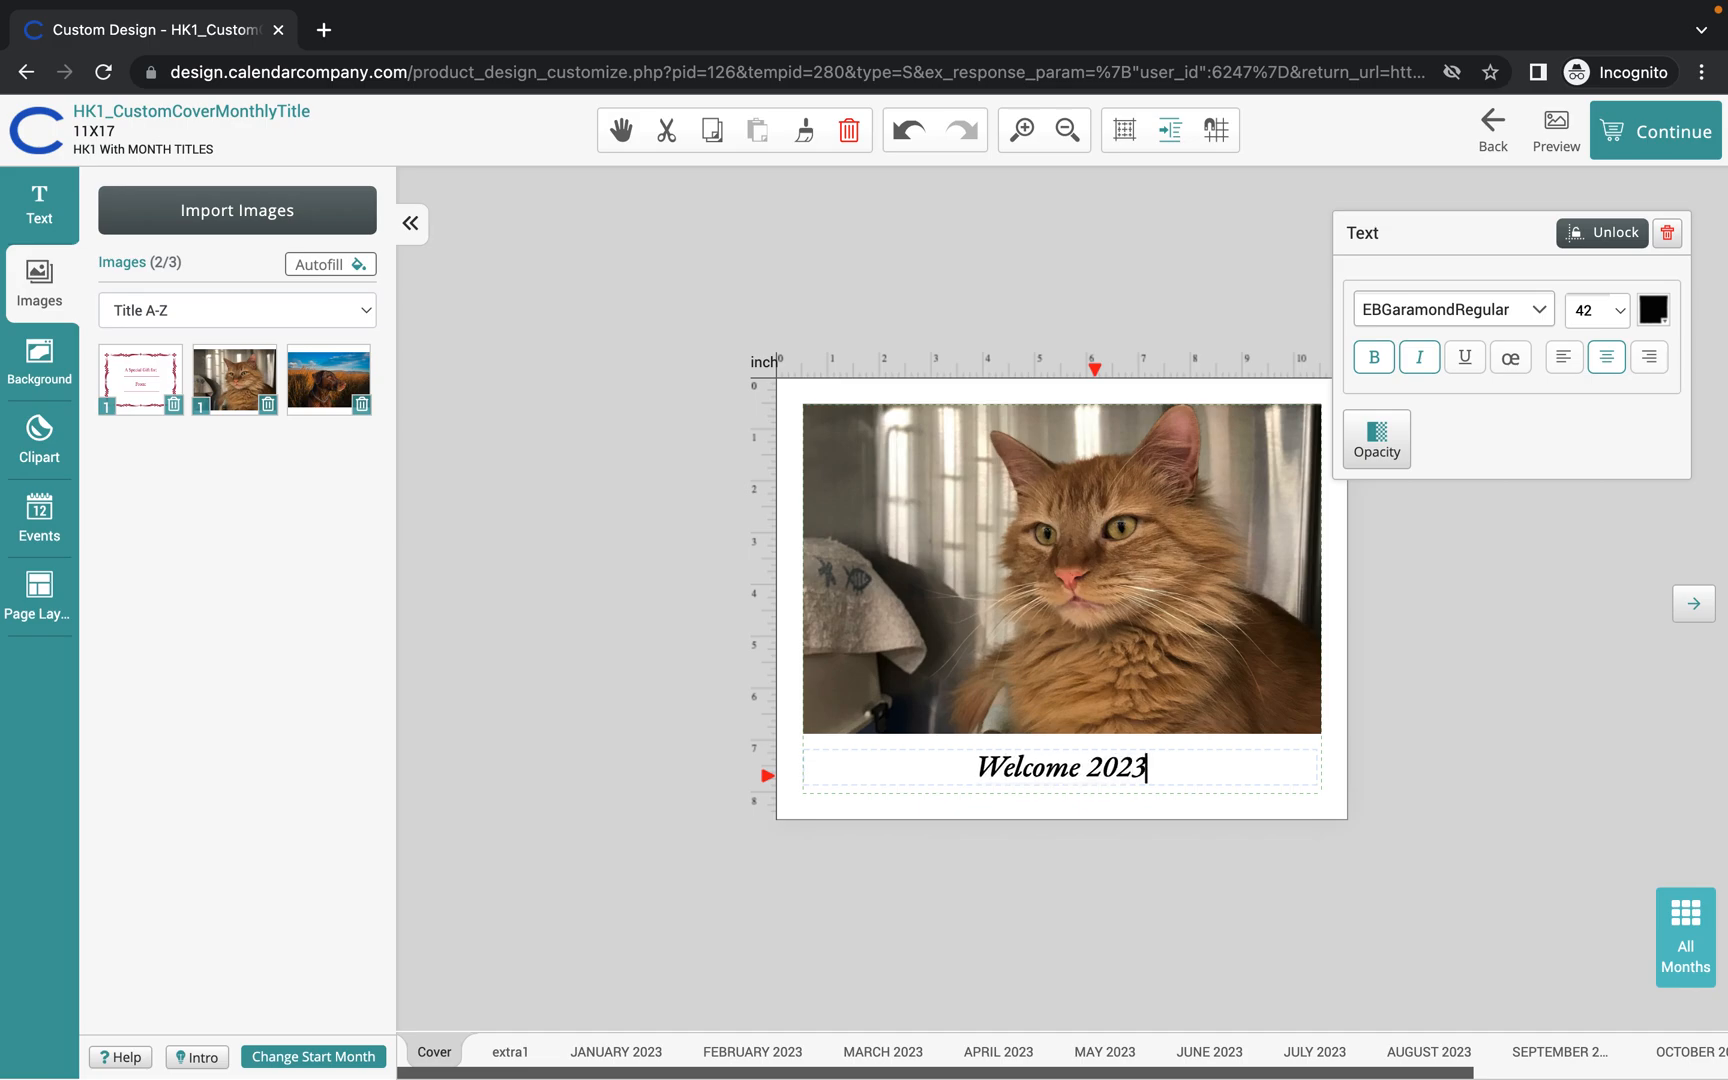
type("!")
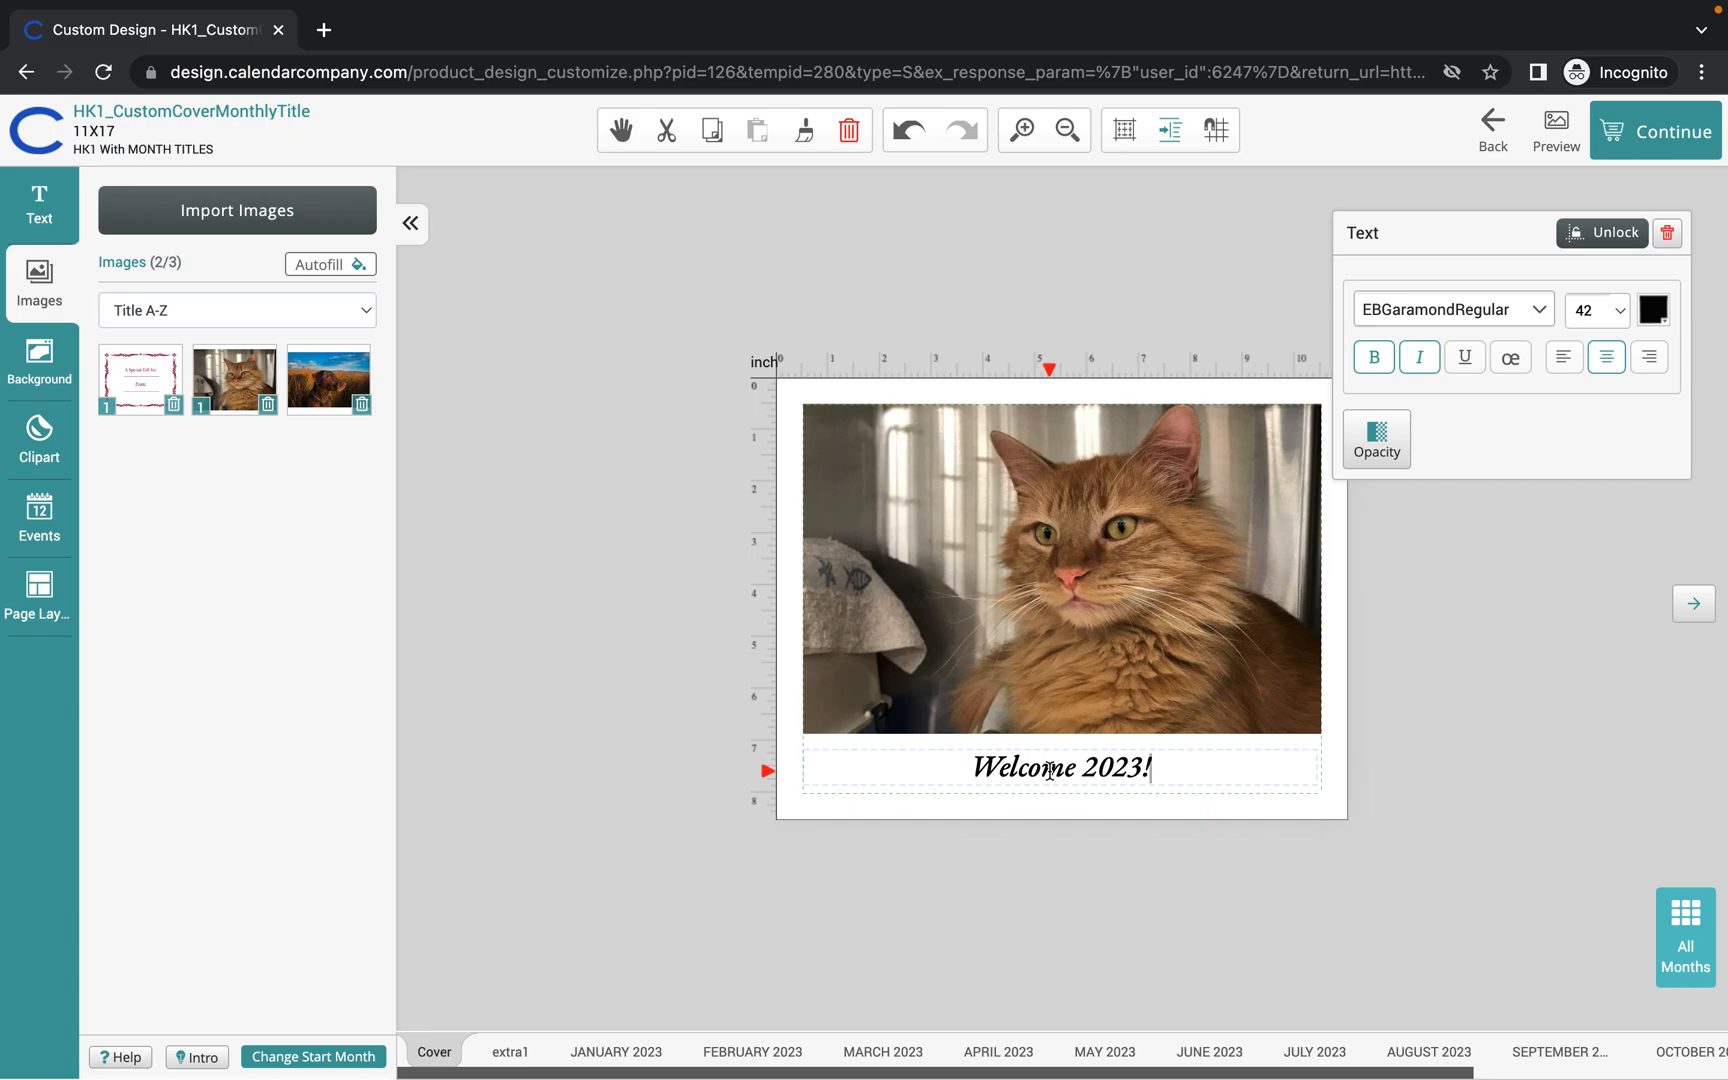
Color the "Welcome 2023!" title red and reselect its text.
left_click_drag(1165, 768, 918, 766)
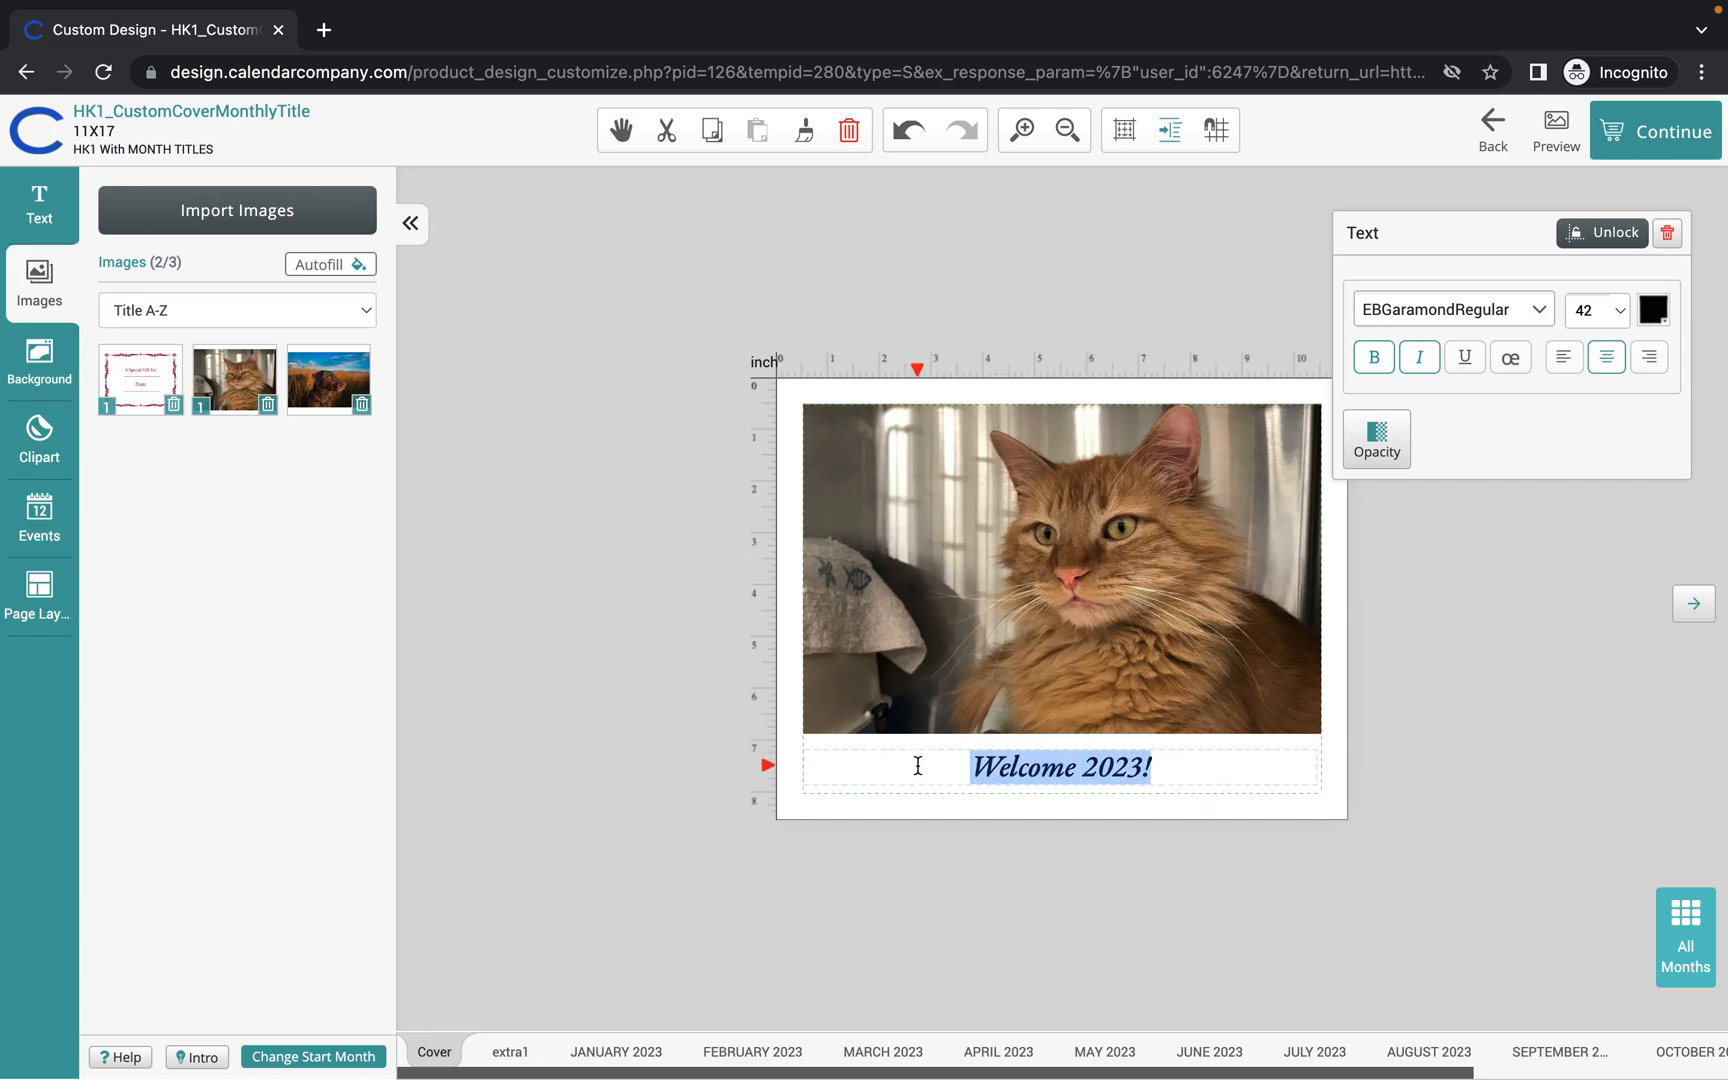
left_click(1653, 310)
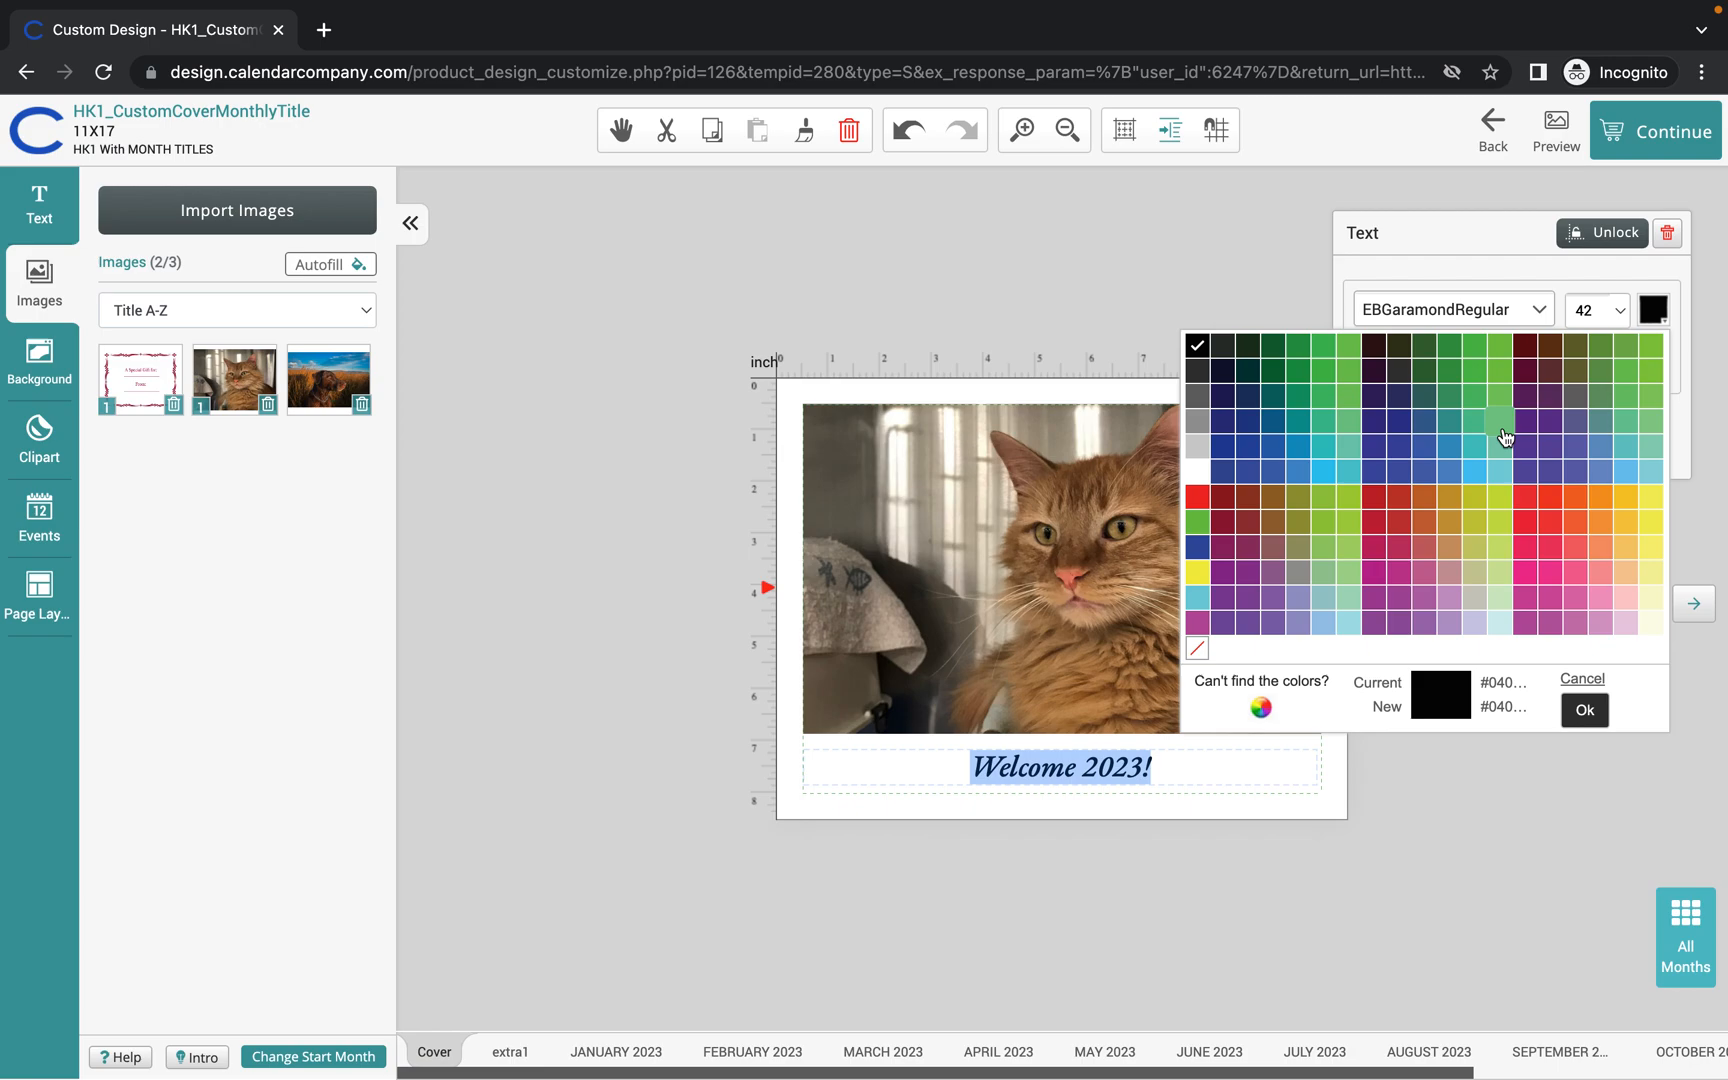
left_click(1197, 496)
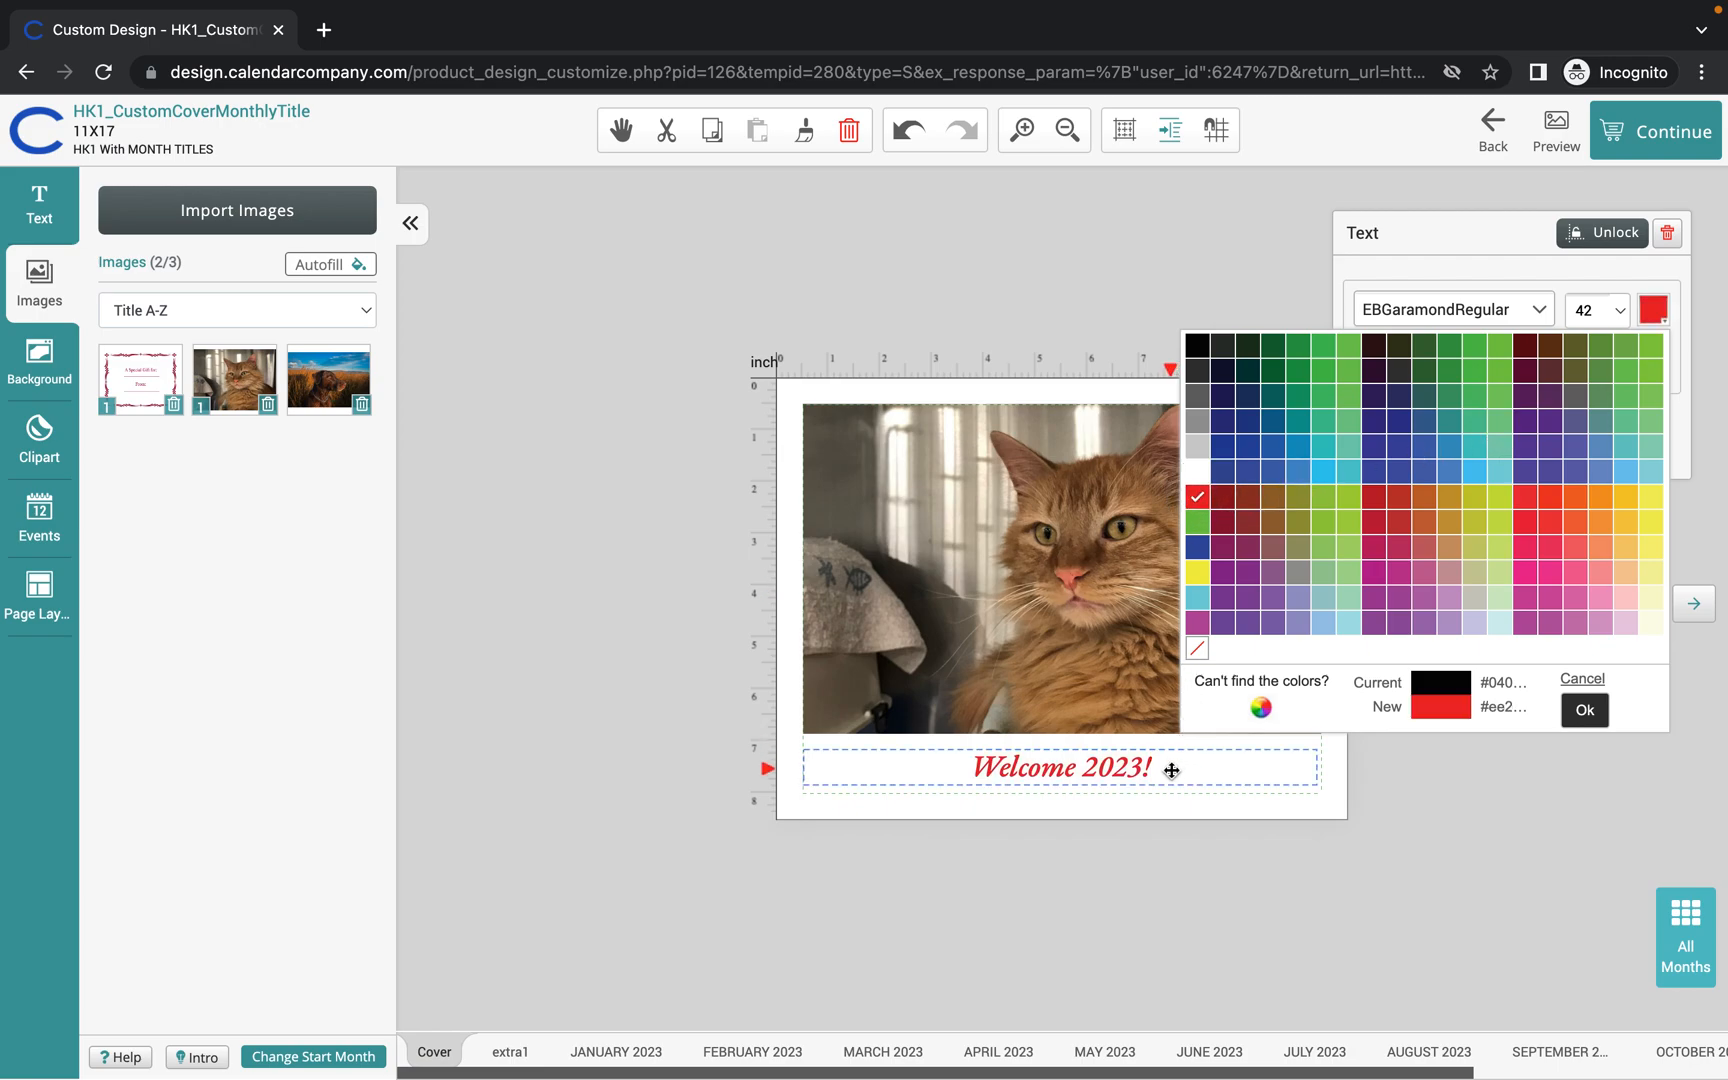
left_click(1595, 707)
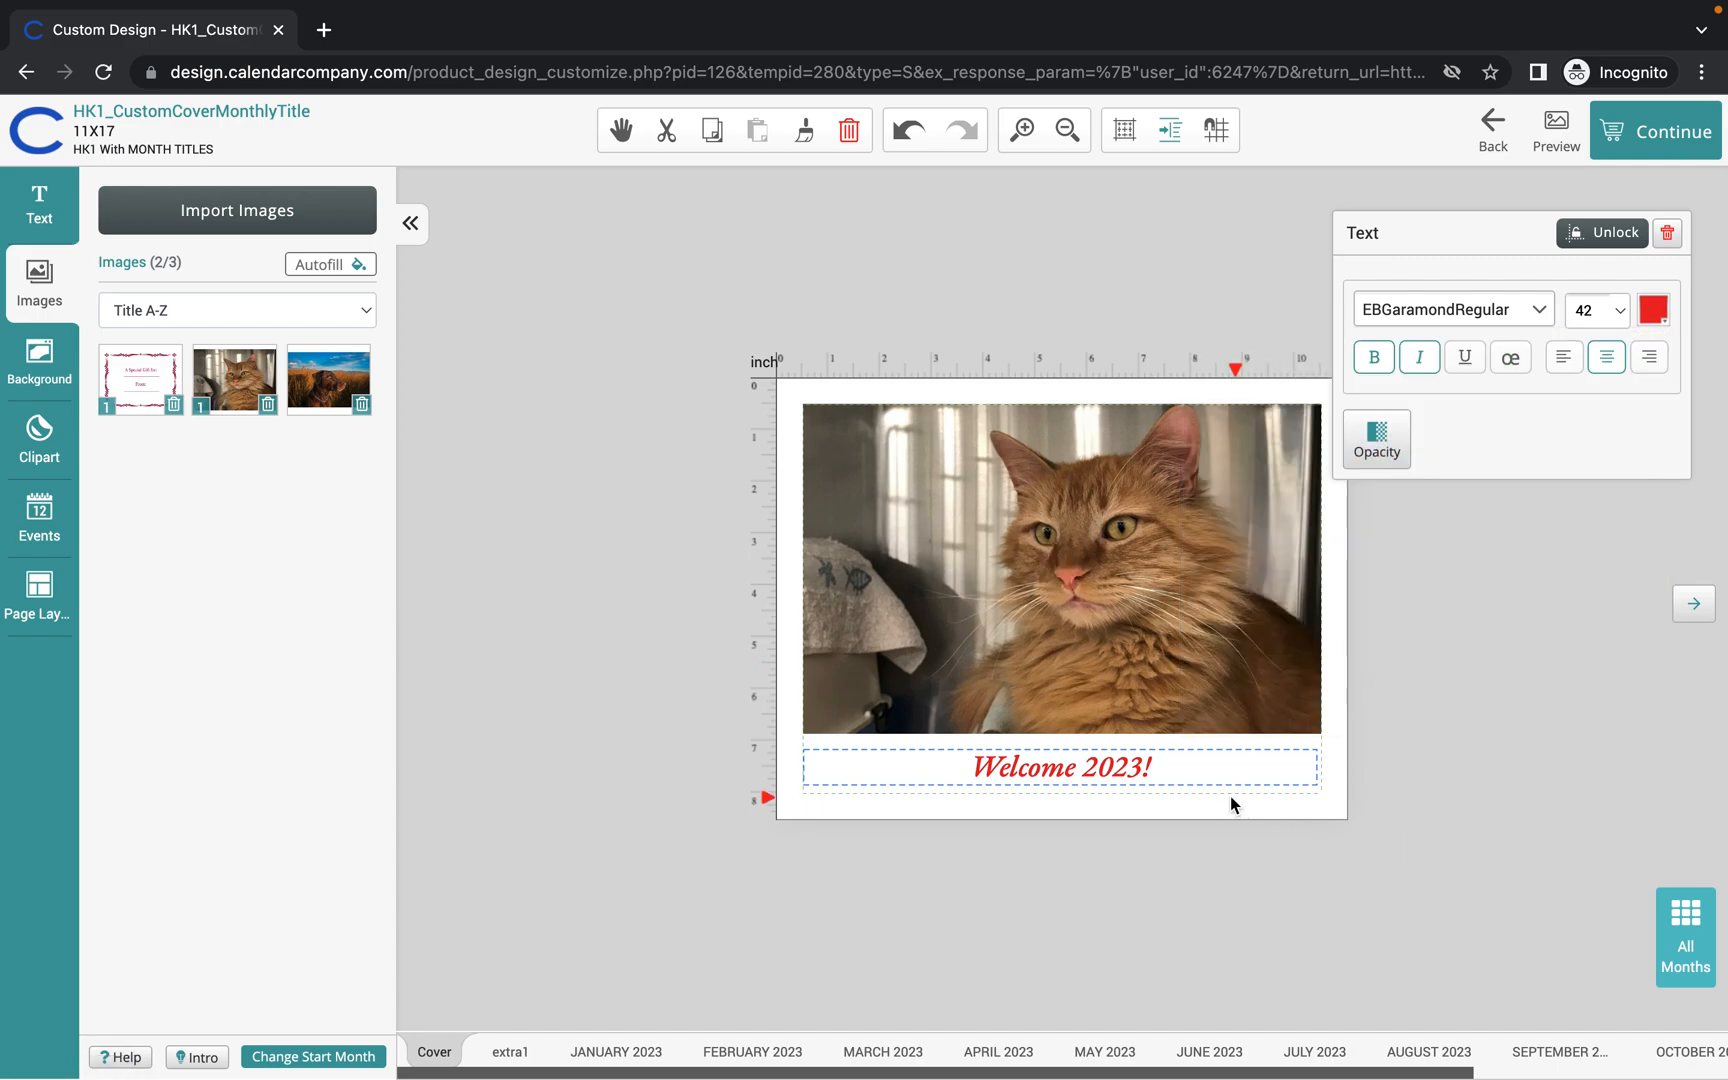
left_click_drag(1169, 763, 971, 765)
left_click(971, 765)
left_click_drag(1180, 764, 1071, 768)
left_click_drag(994, 770, 966, 770)
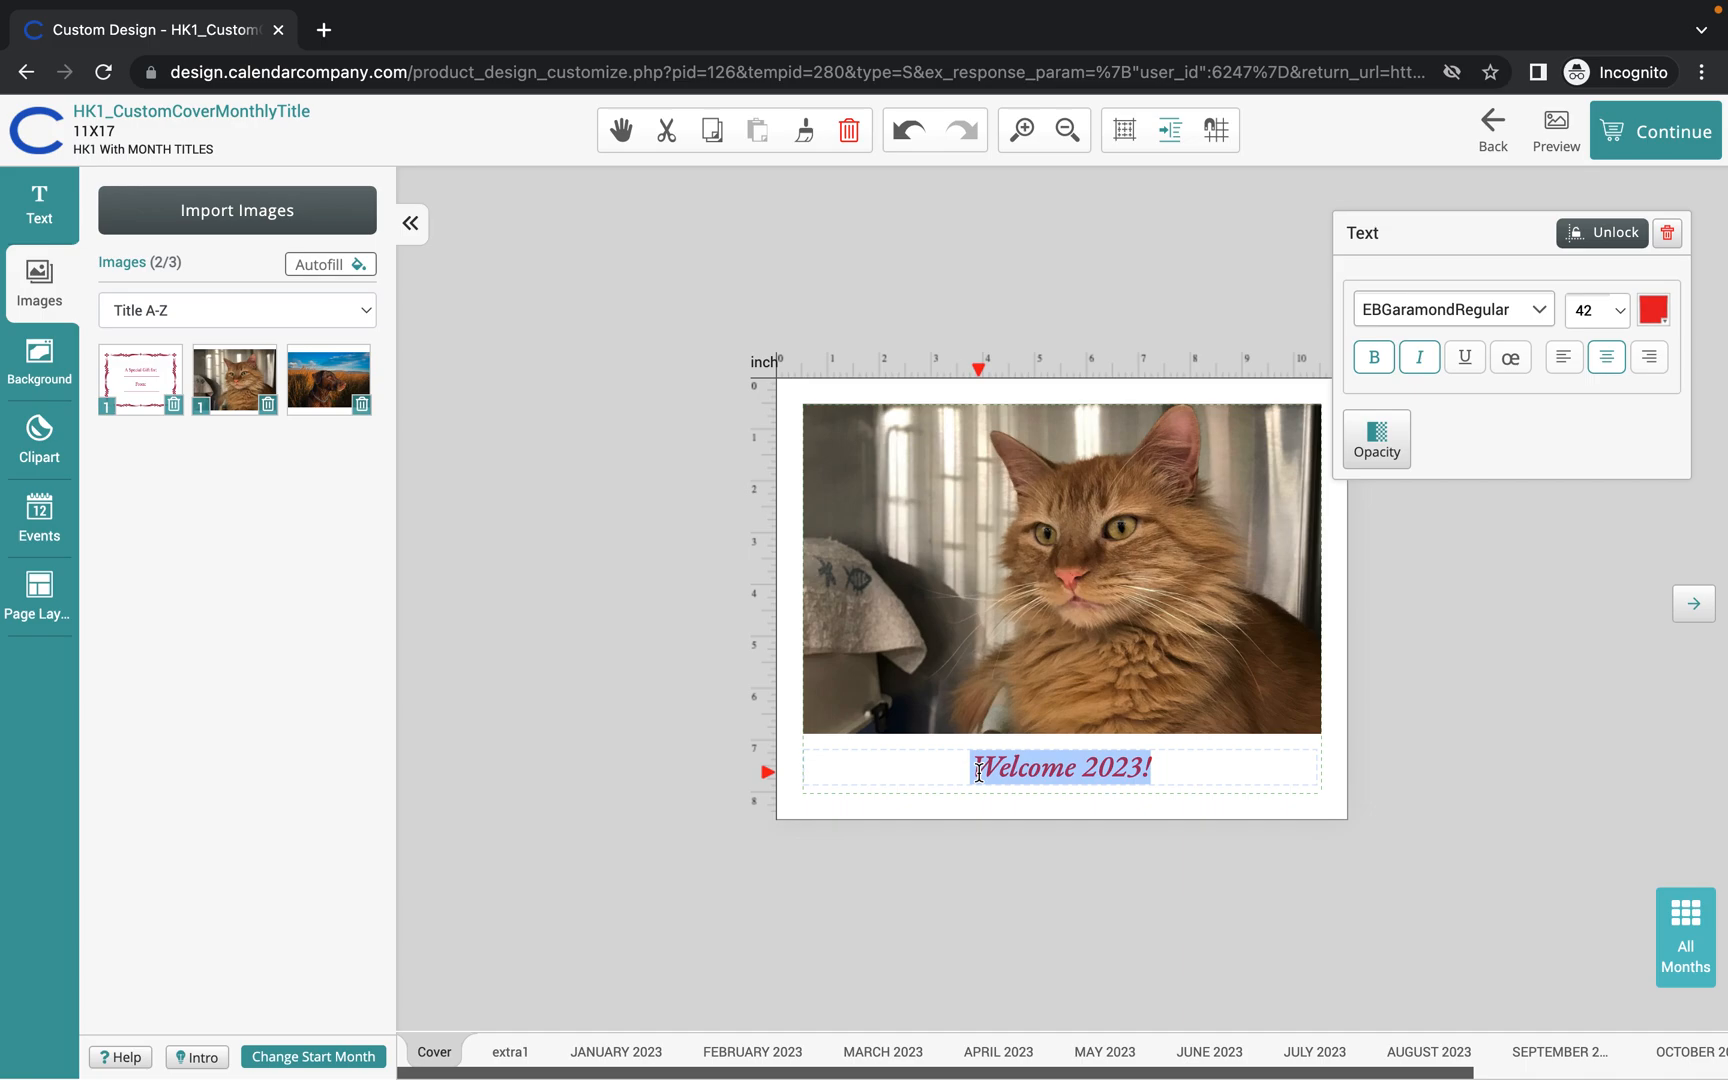
Change the "Welcome 2023!" title font to PlayballRegular.
left_click(1543, 313)
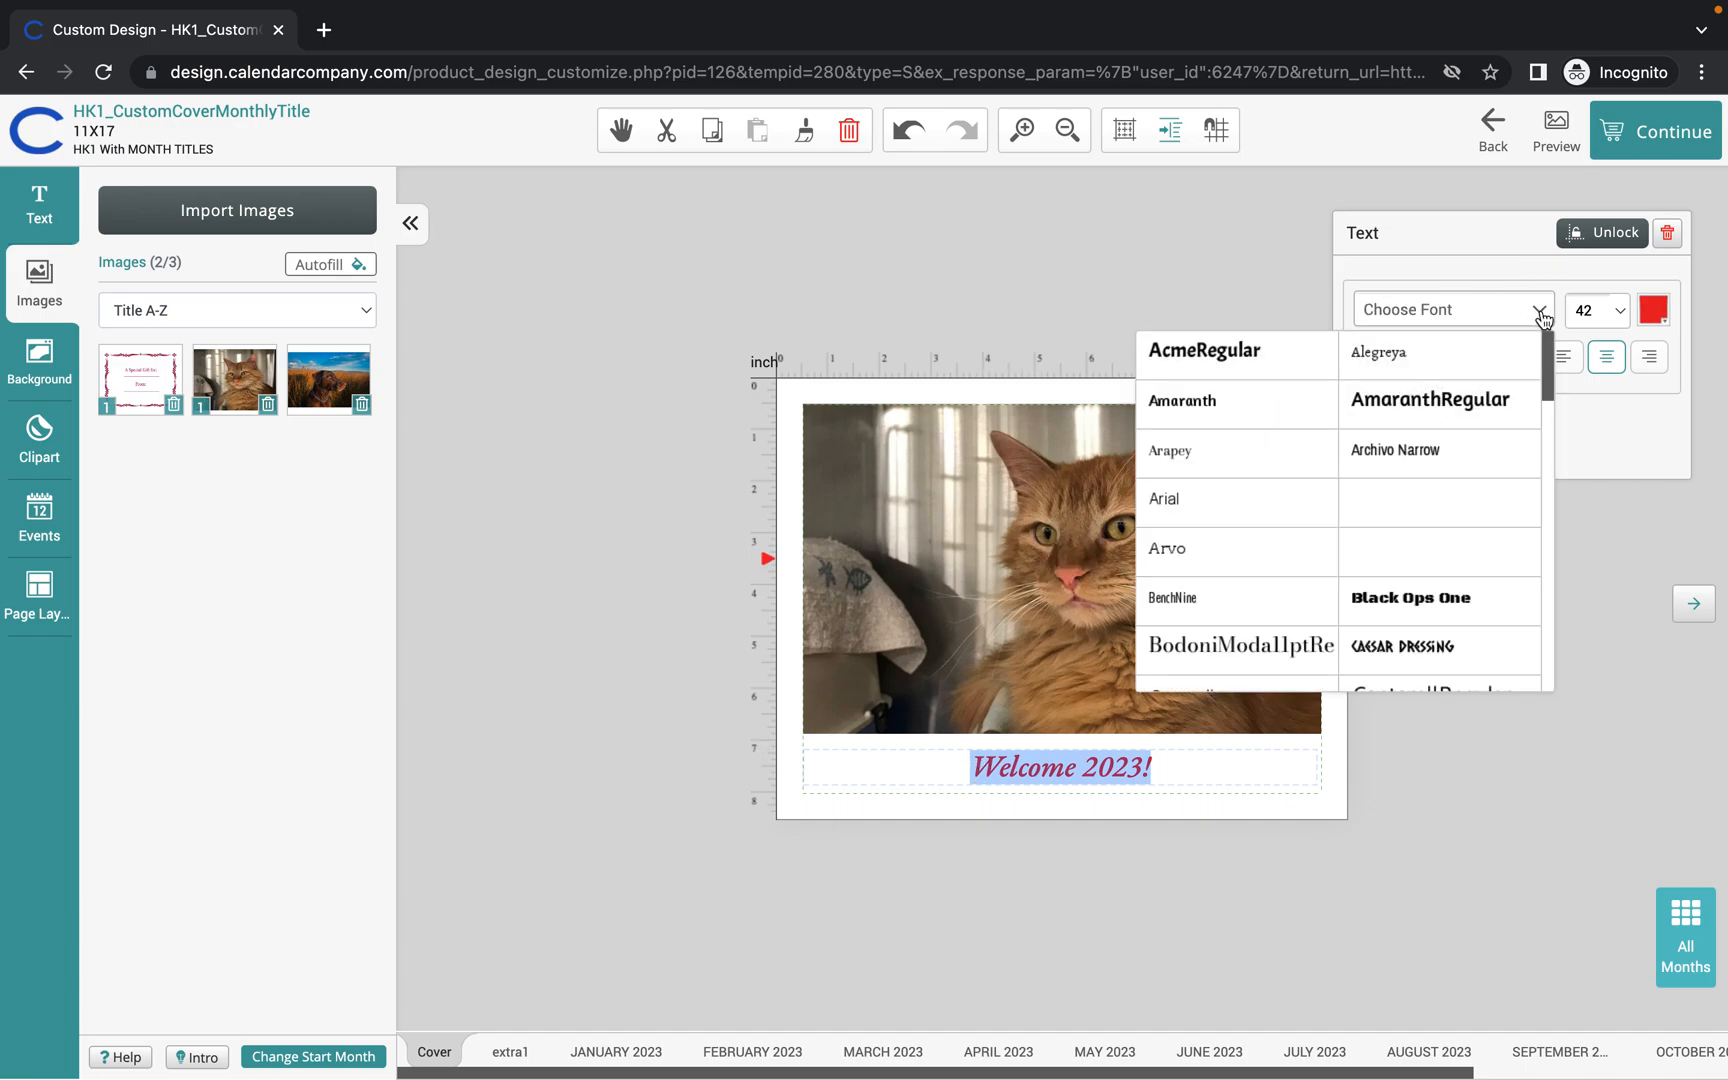
scroll(1398, 541, "down", 1)
scroll(1398, 541, "down", 5)
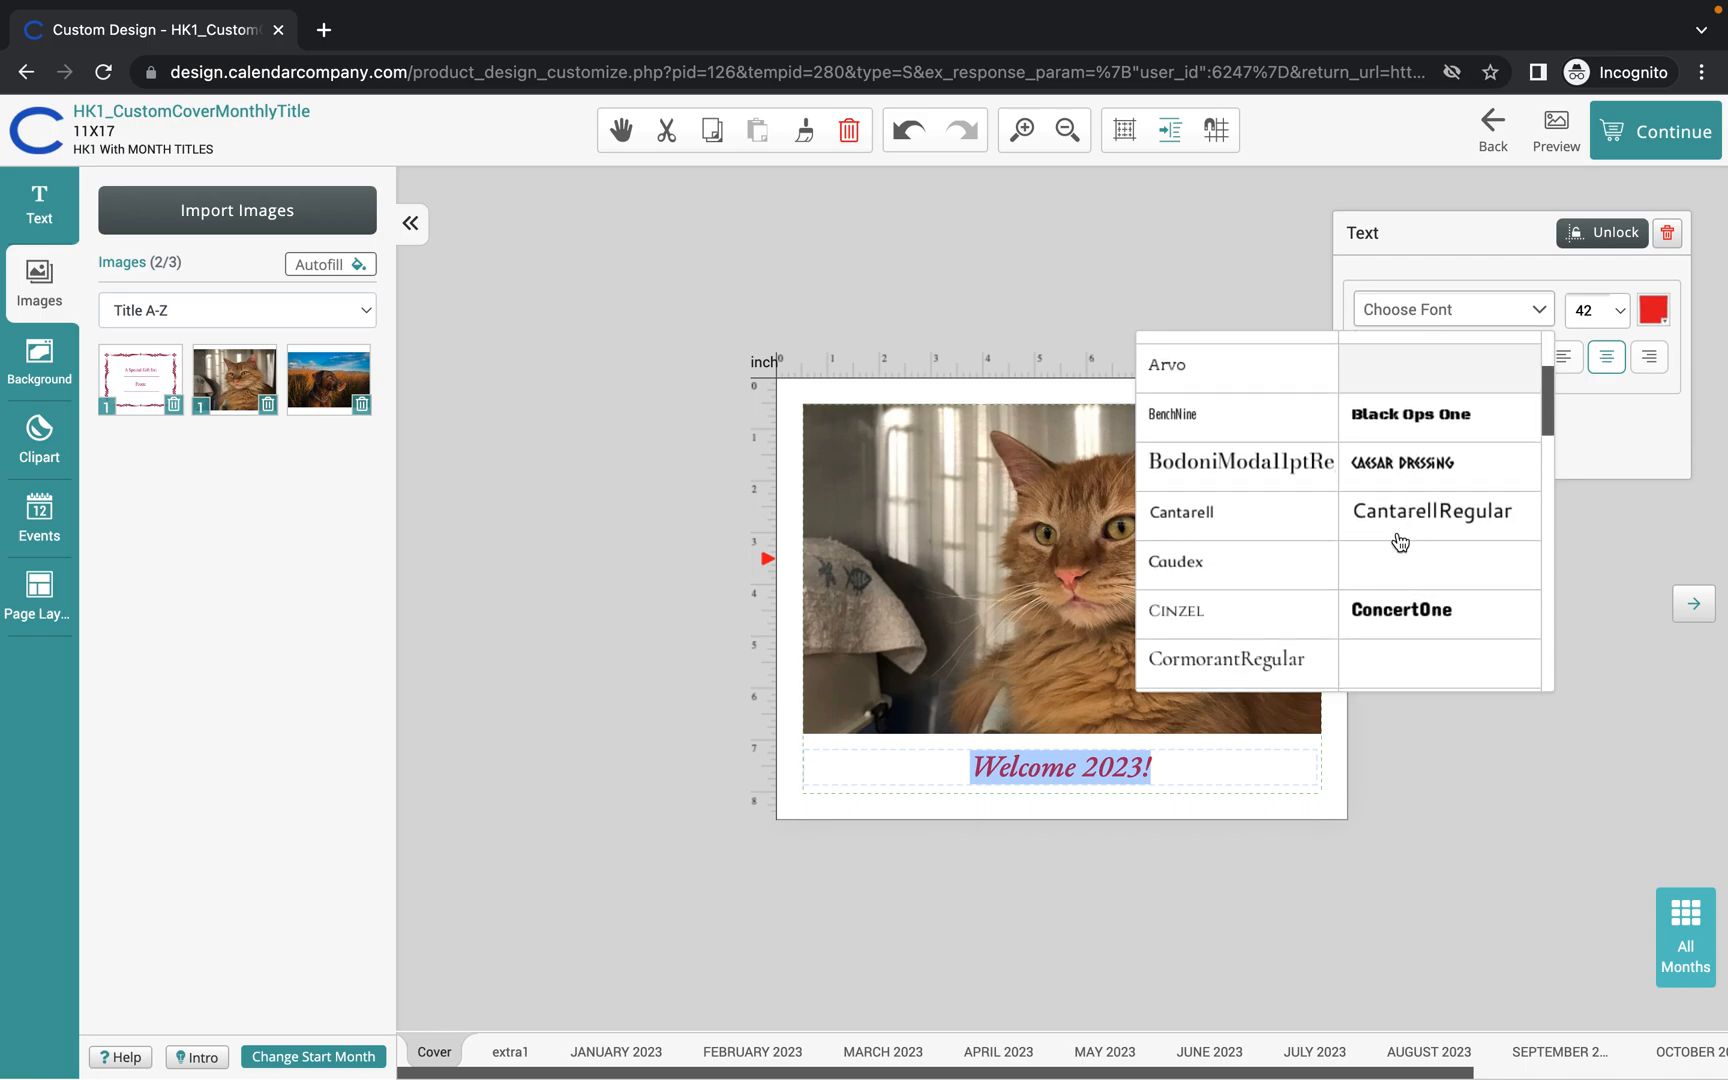
scroll(1398, 541, "down", 5)
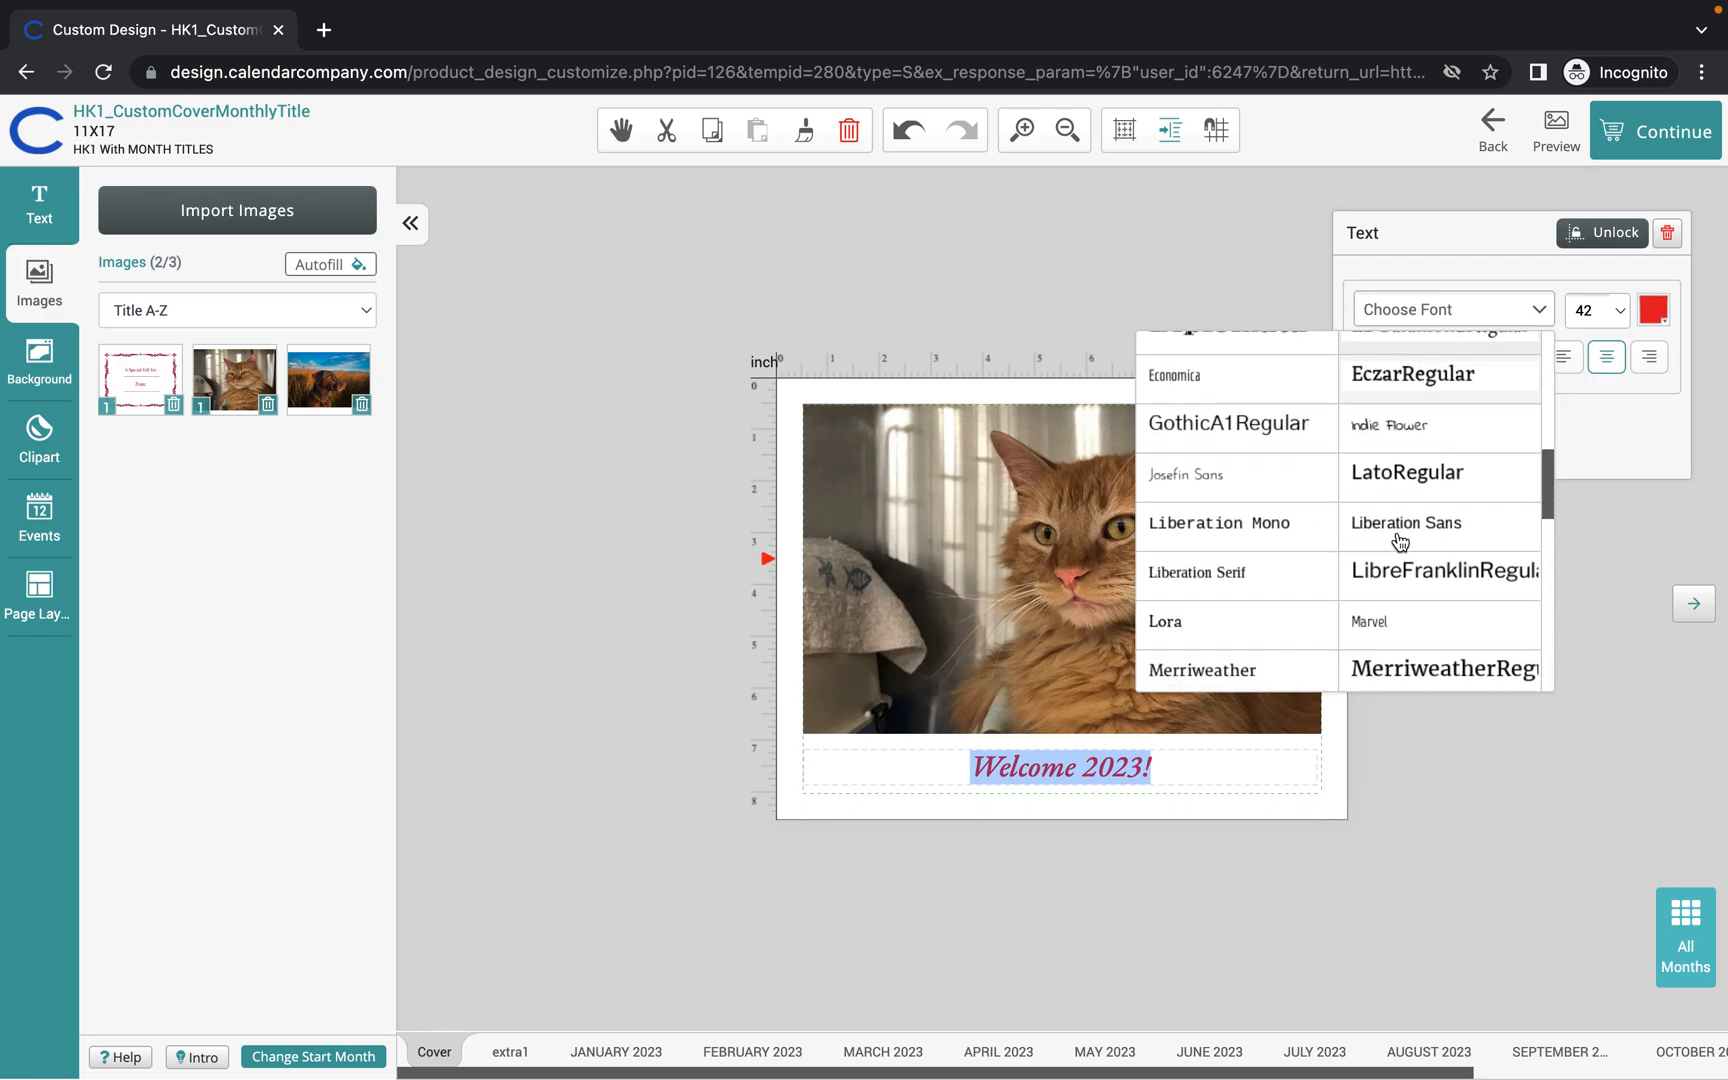
scroll(1398, 541, "down", 2)
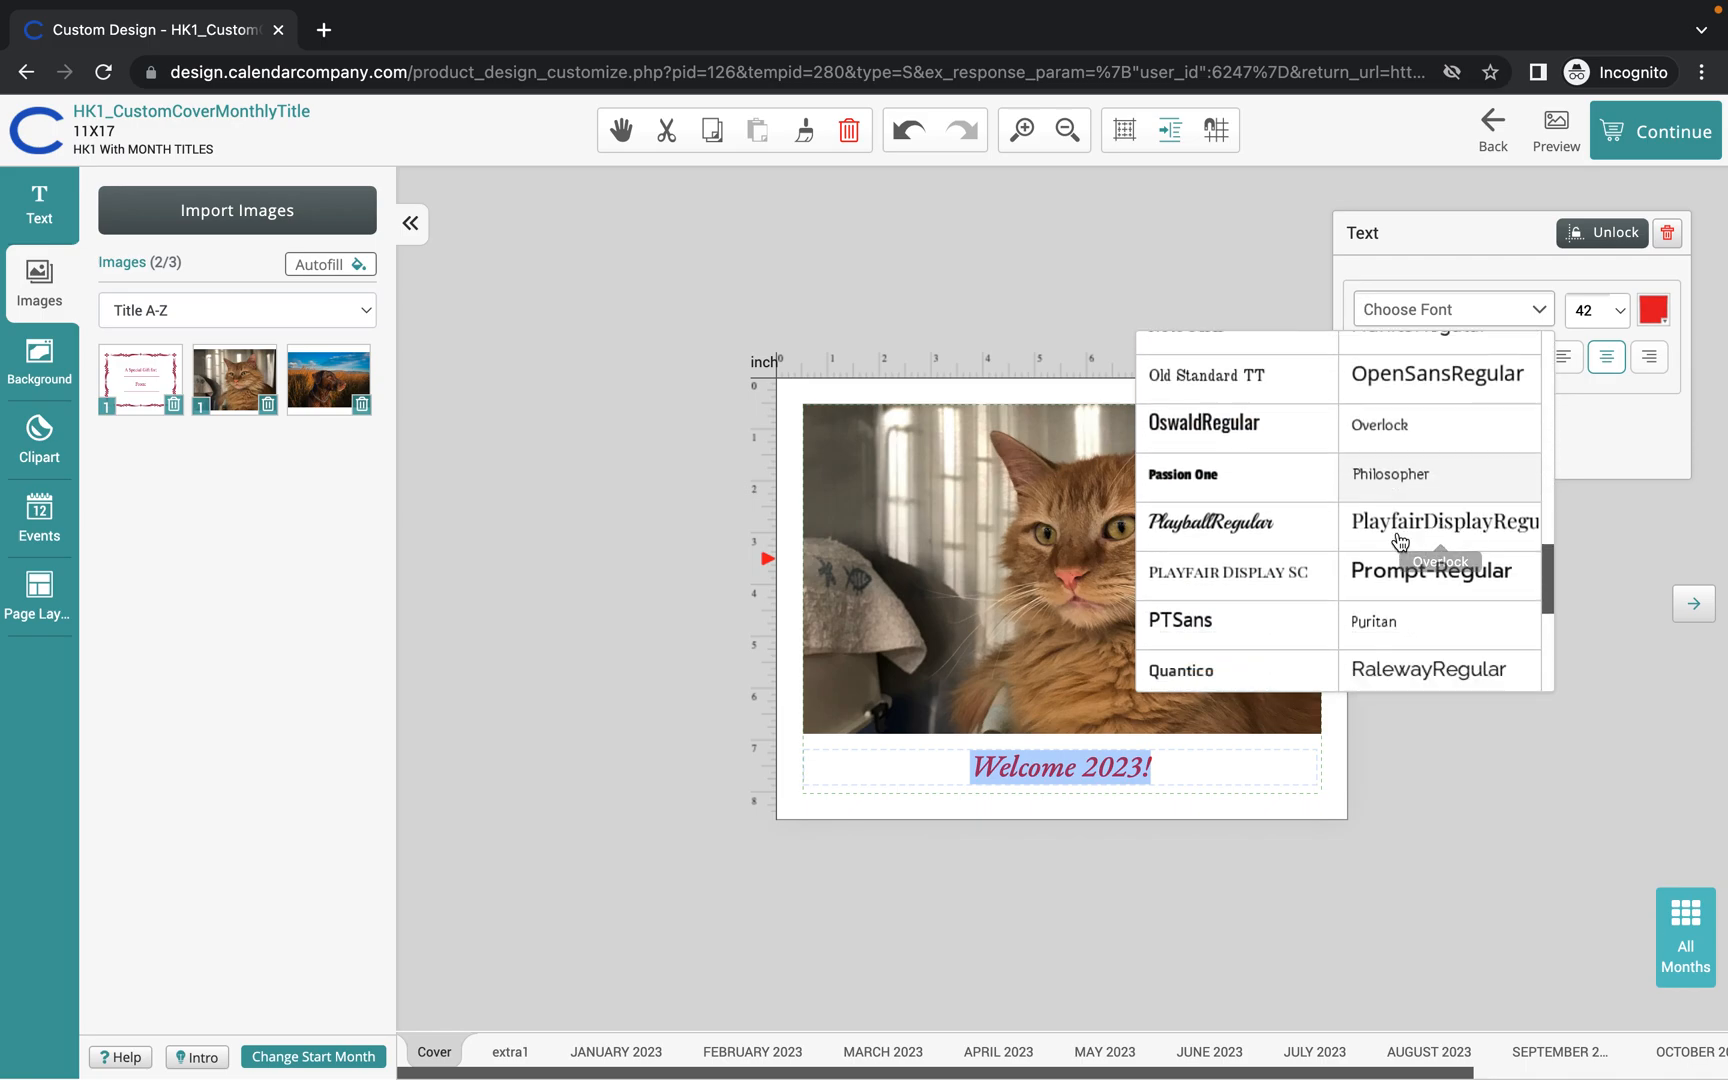
left_click(1233, 508)
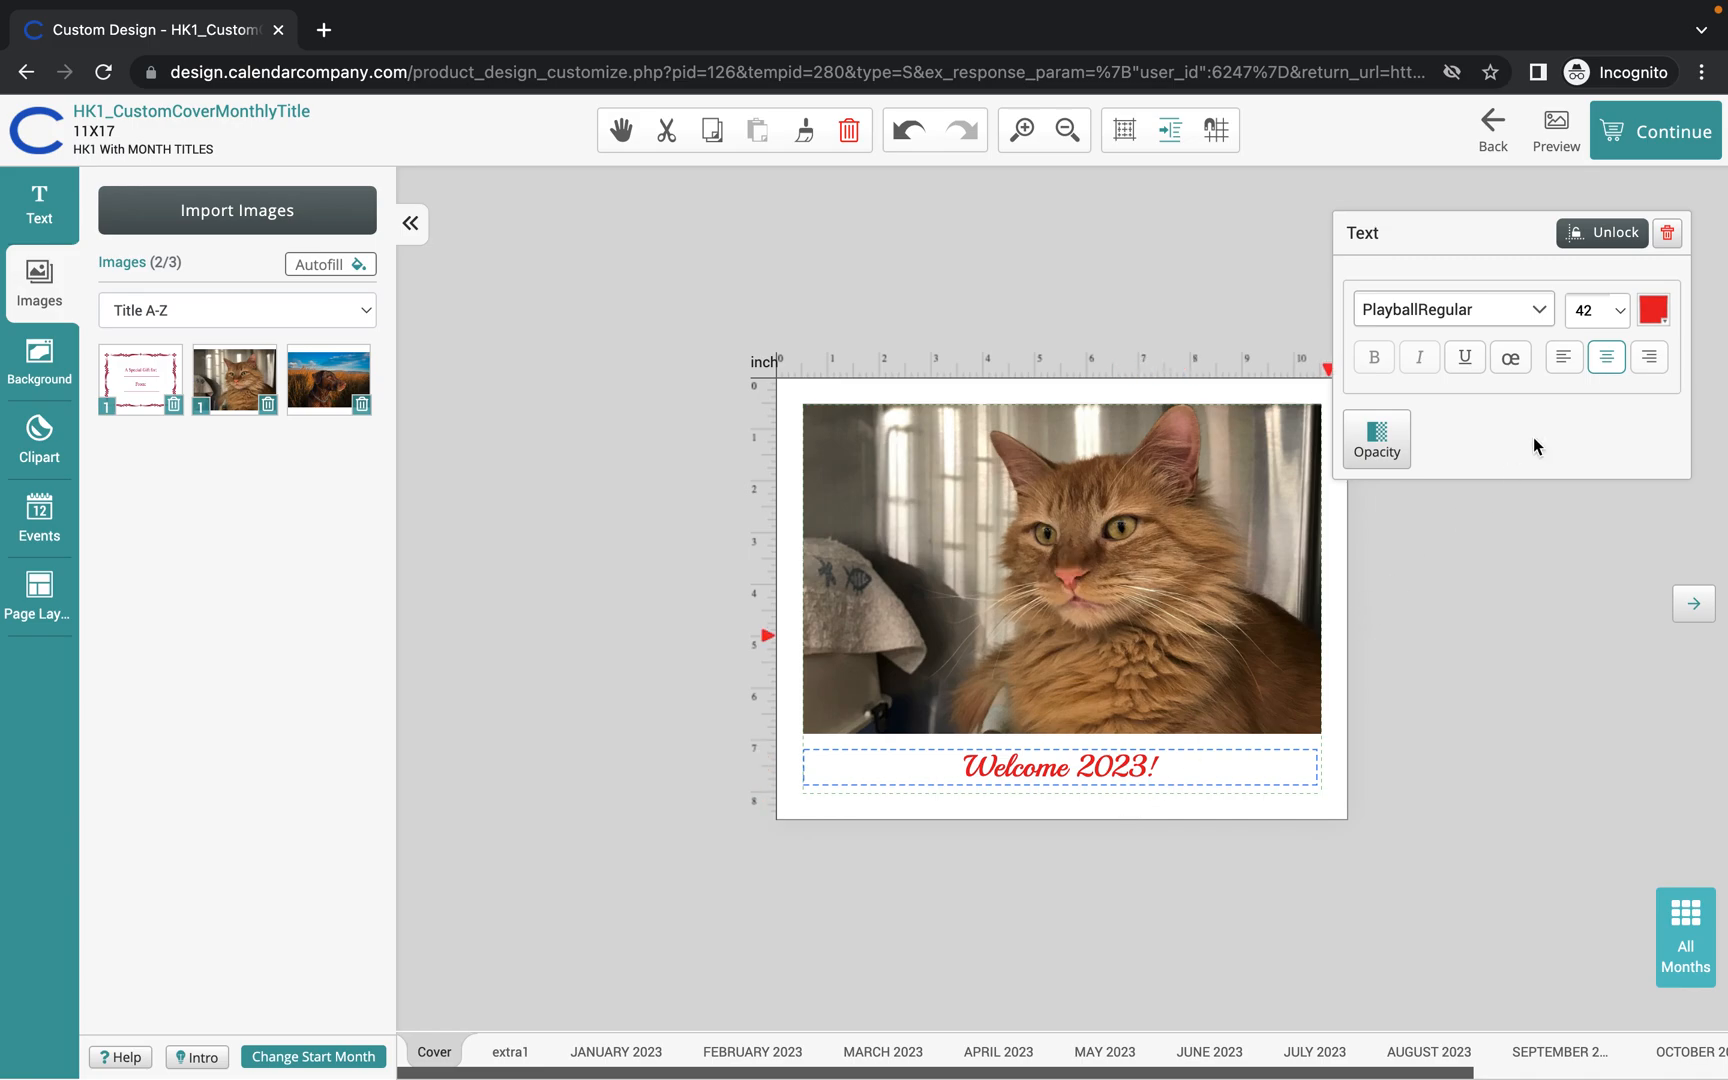
Set the "Welcome 2023!" title size to 46 and deselect it.
left_click(1619, 309)
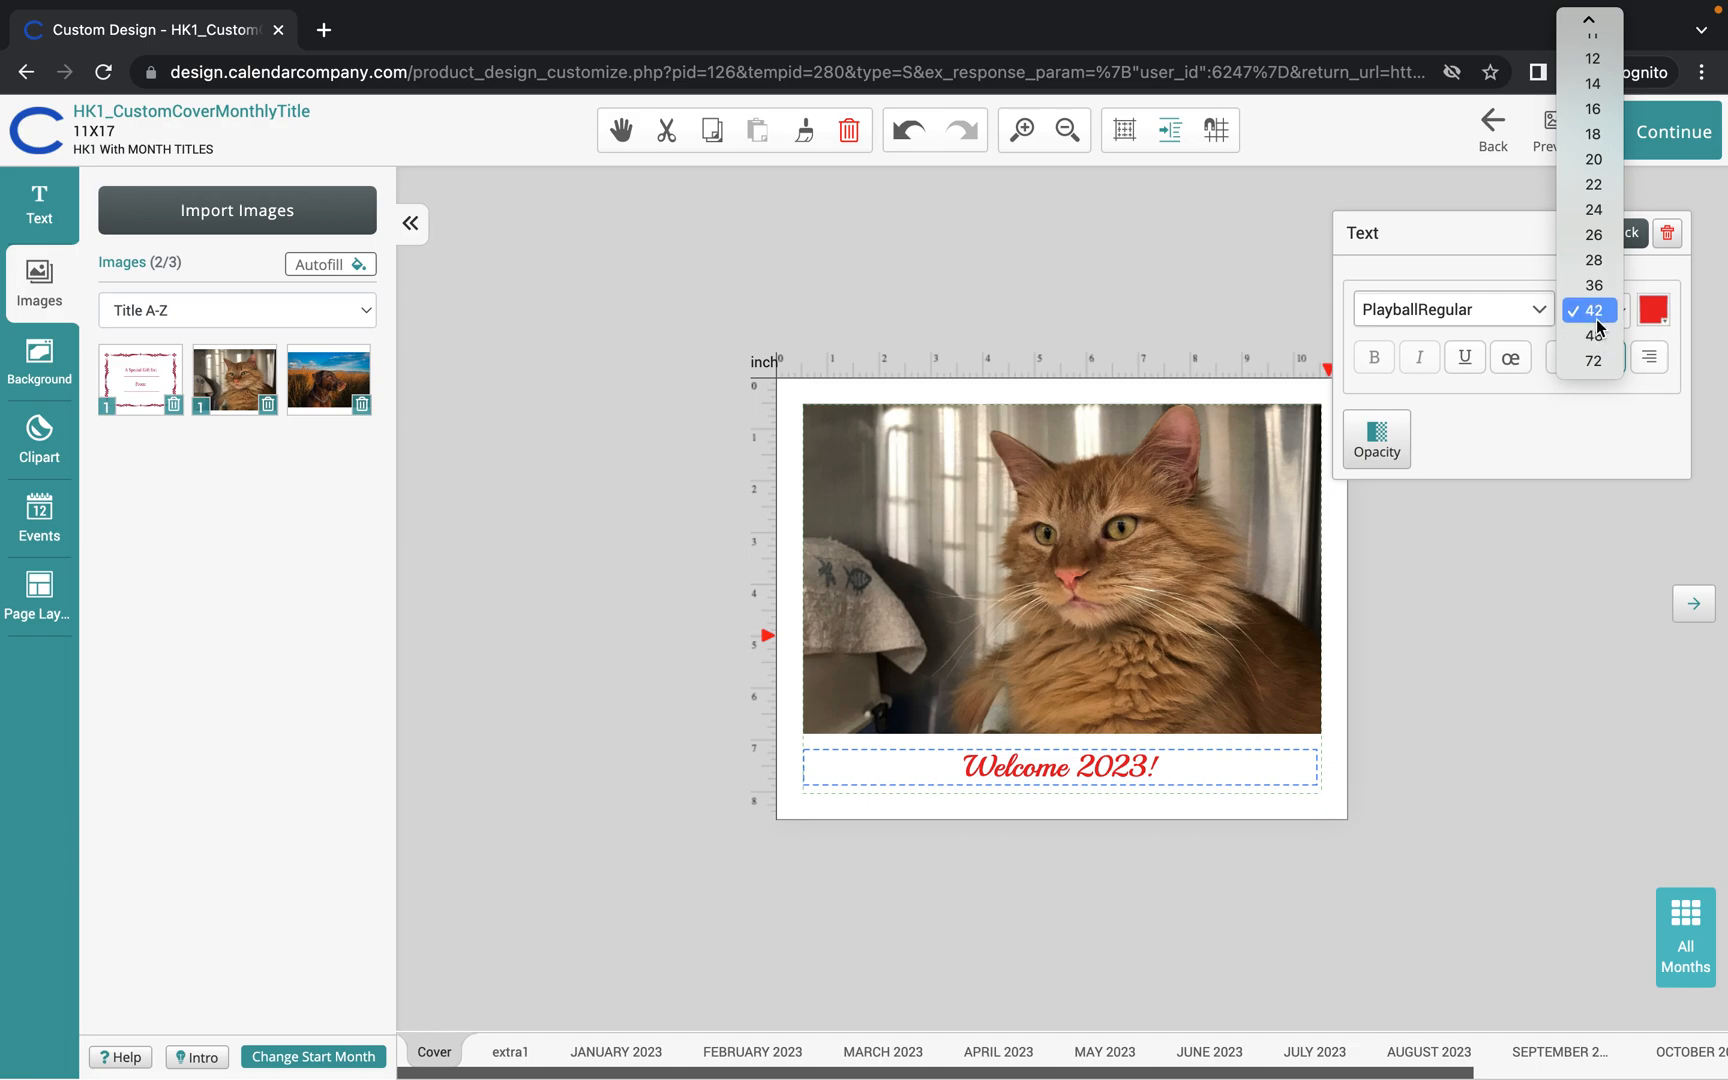
left_click(1594, 336)
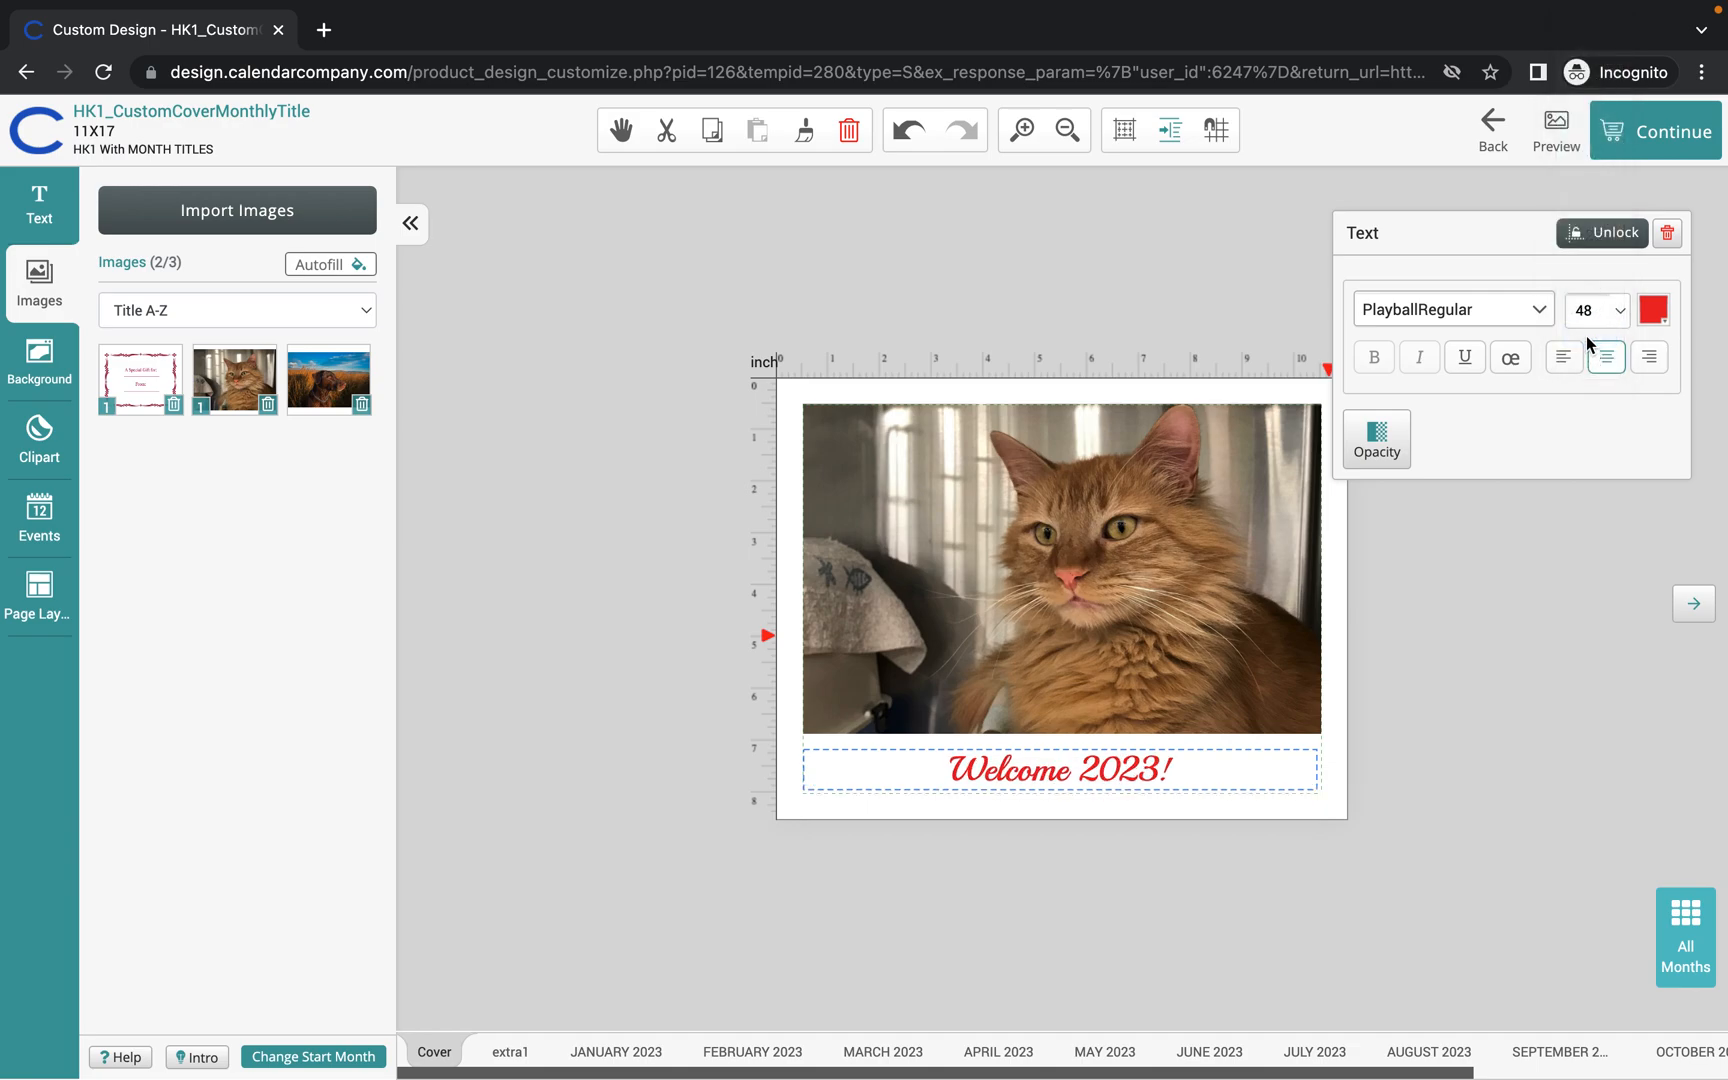
left_click(1598, 310)
key("BackSpace")
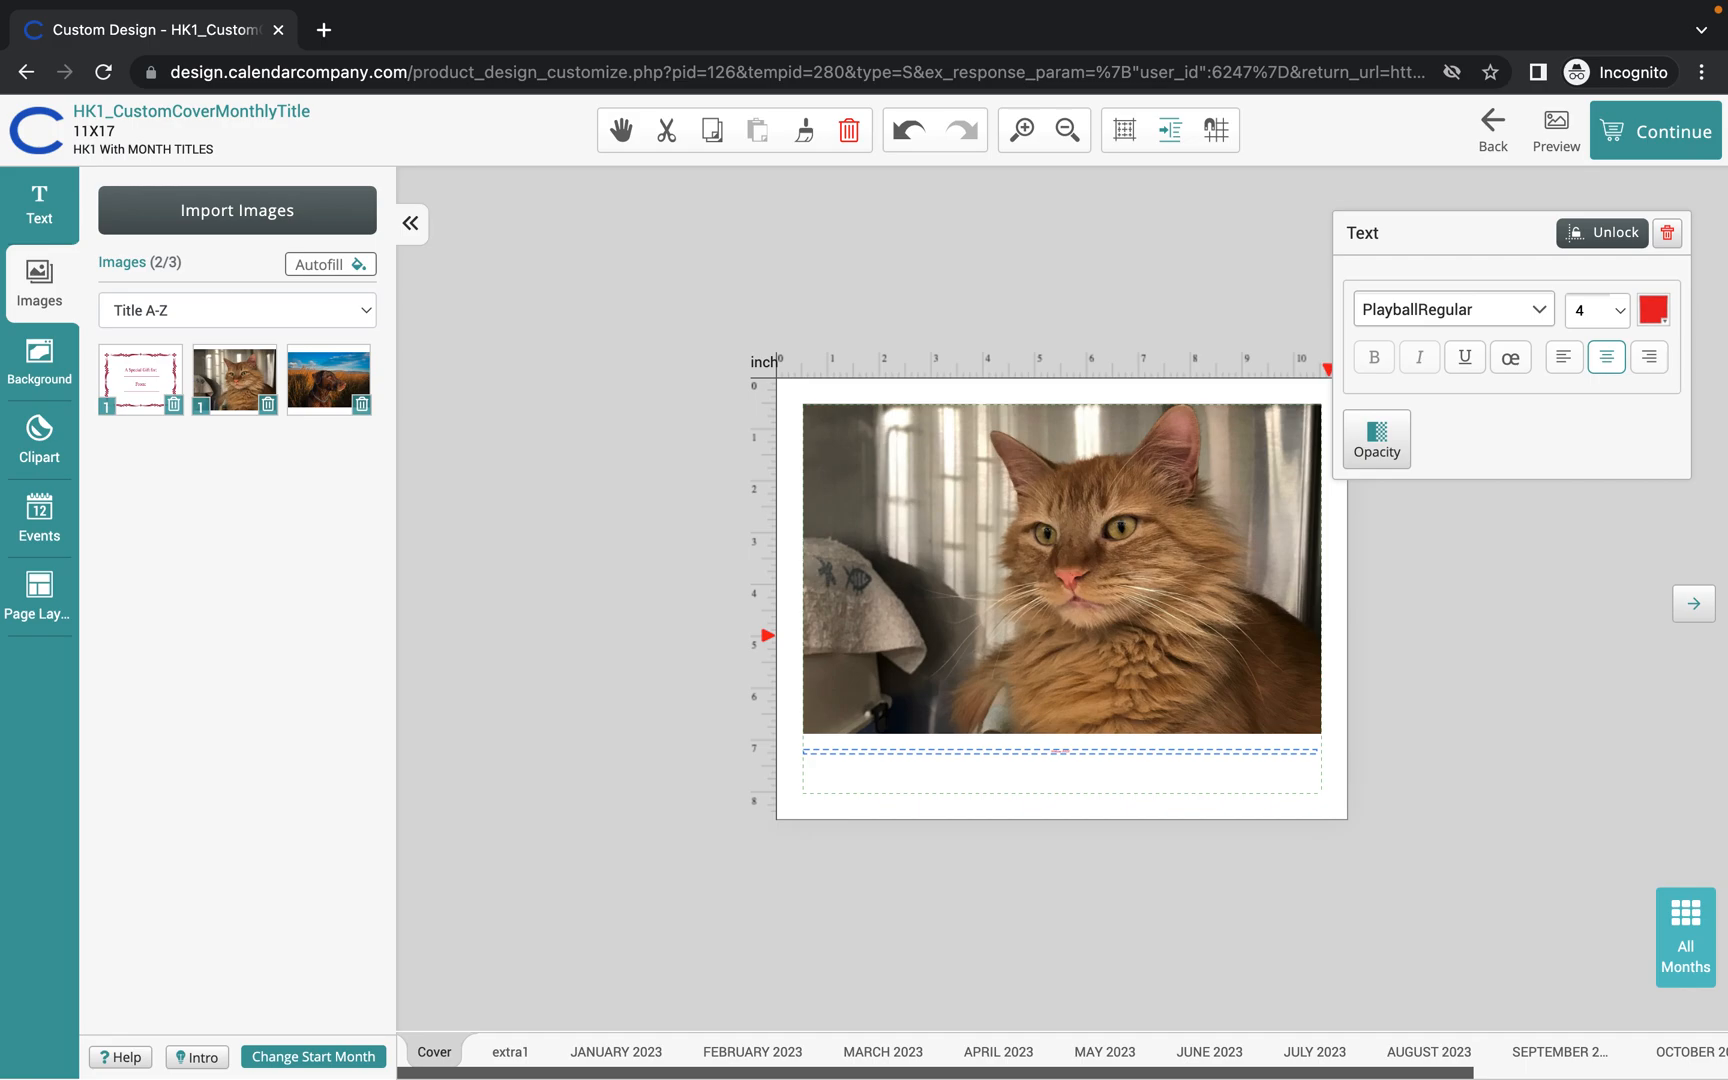
type("6")
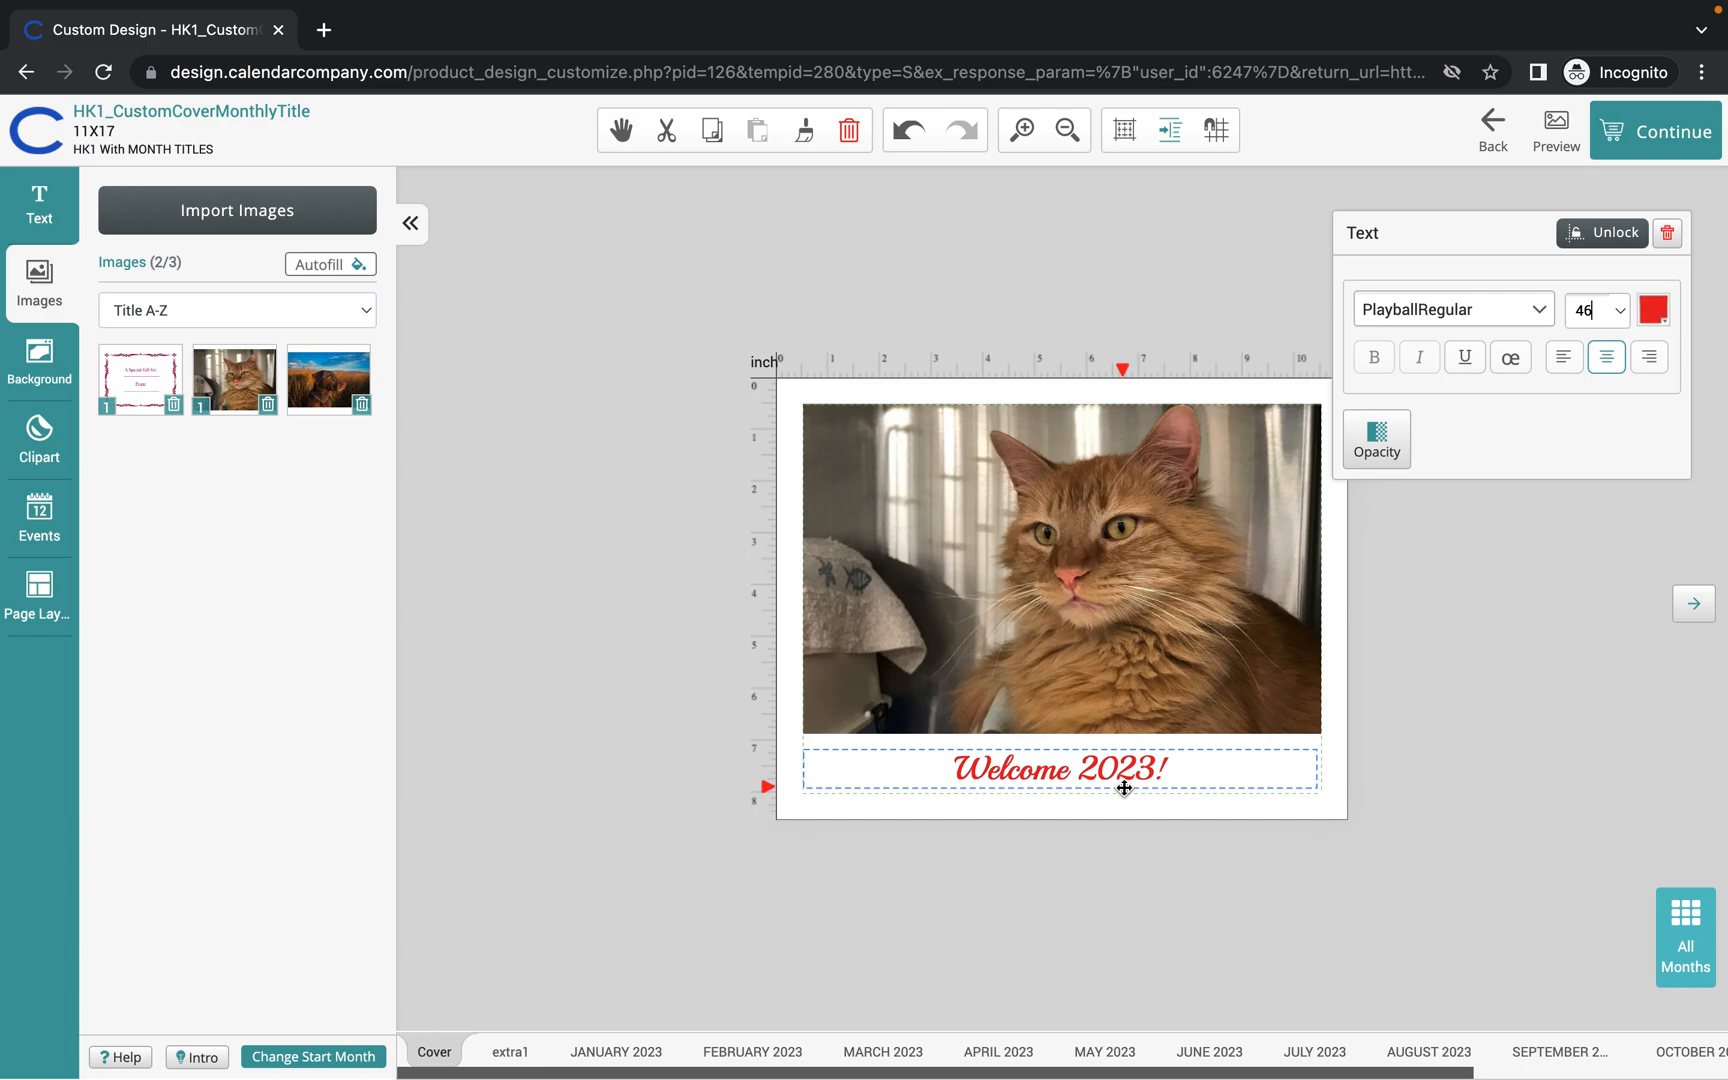
left_click(1170, 262)
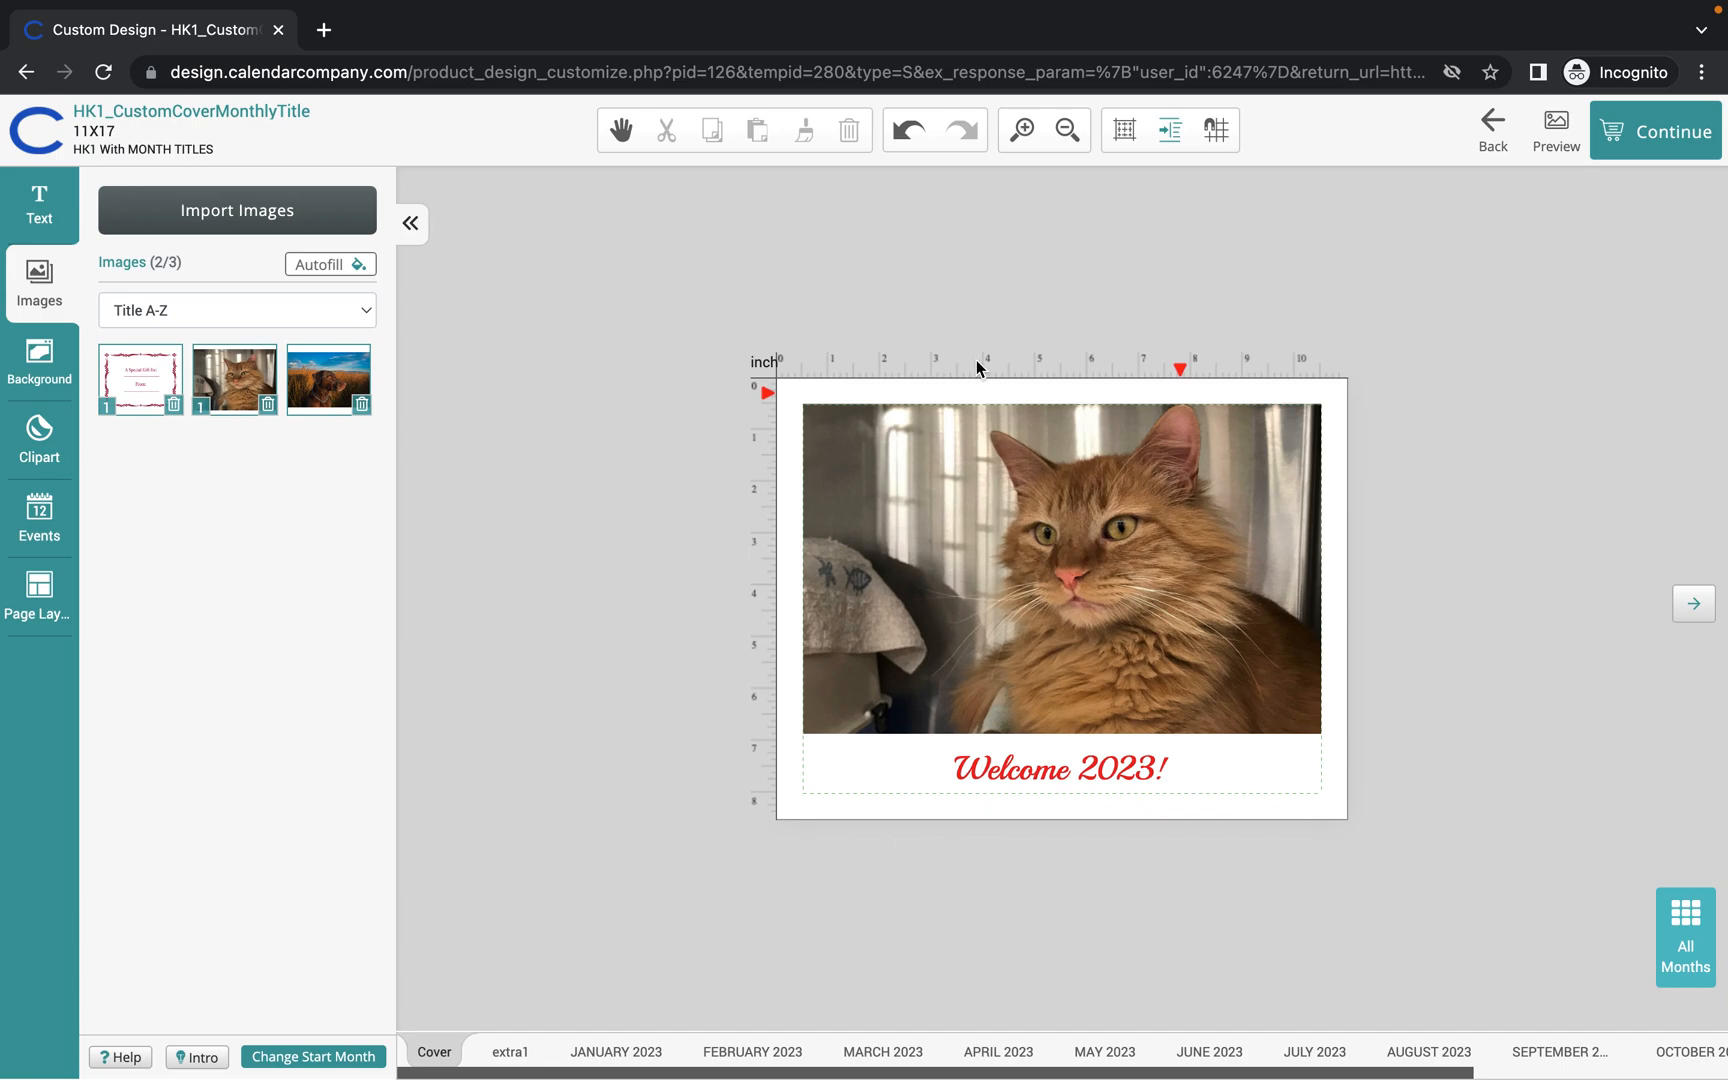
Show January 2023 with both photo area and month grid, and list its page layouts.
left_click(628, 1058)
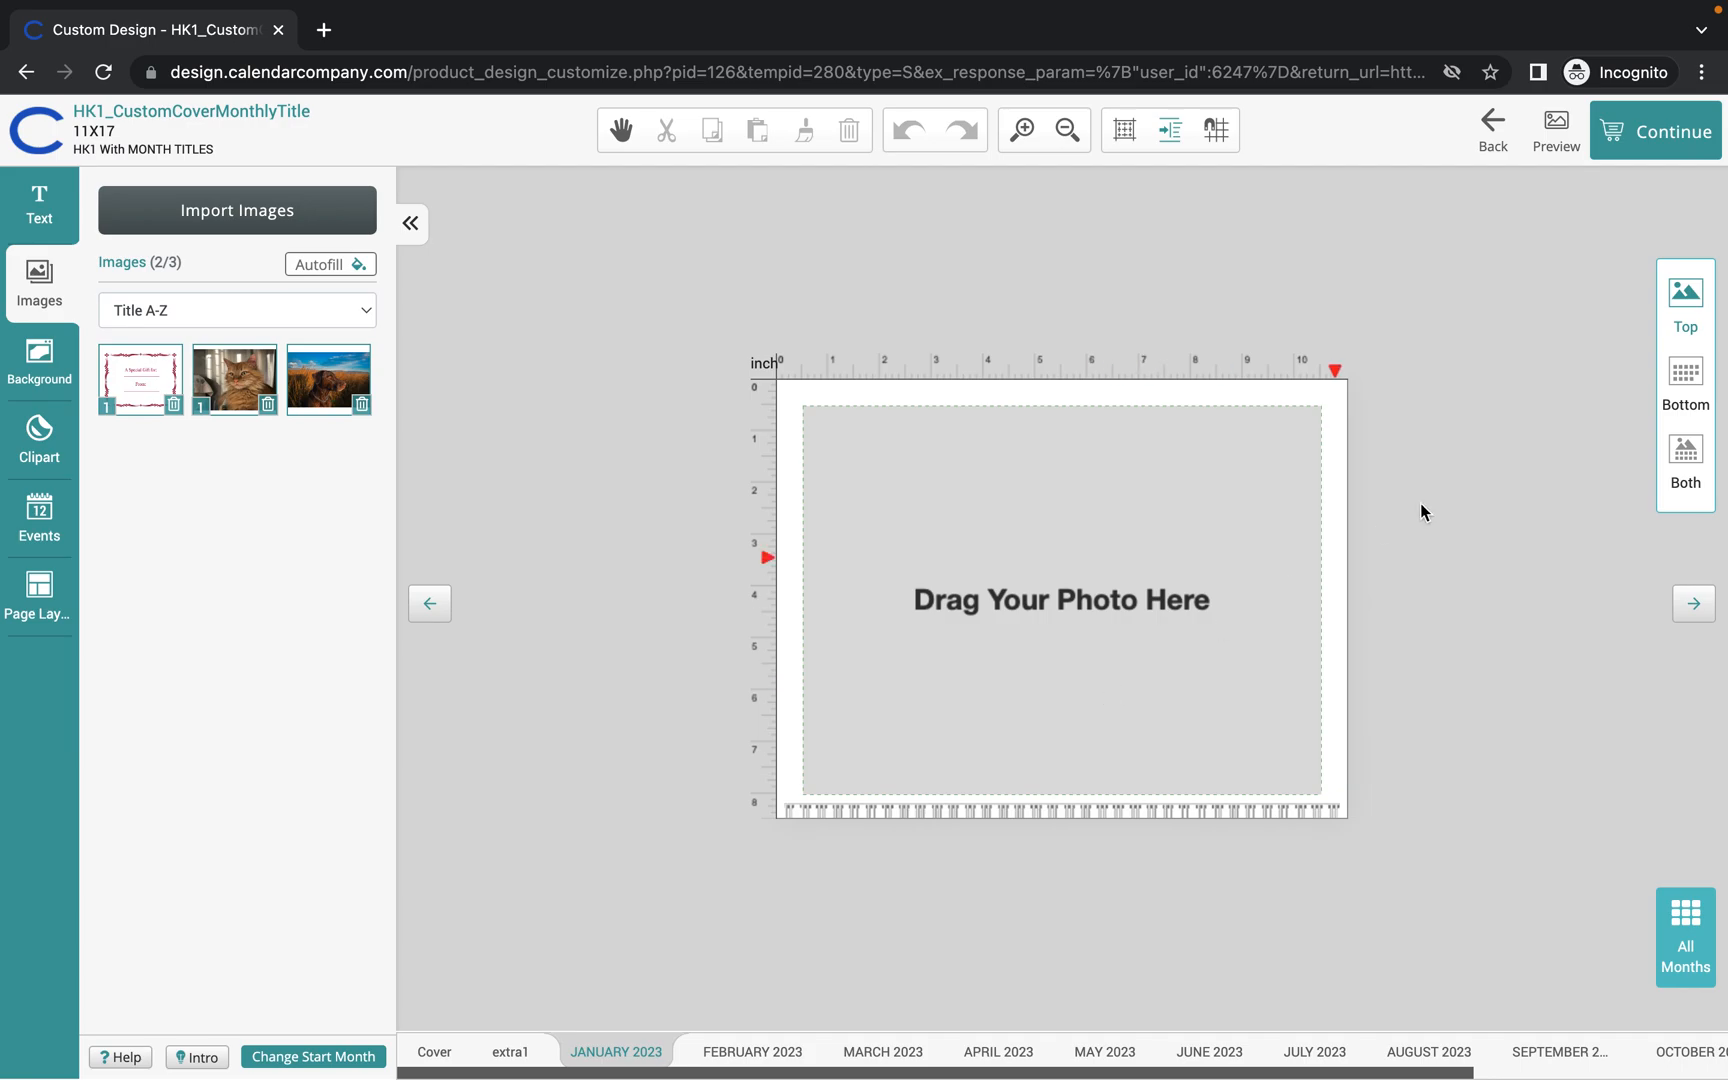
left_click(1690, 455)
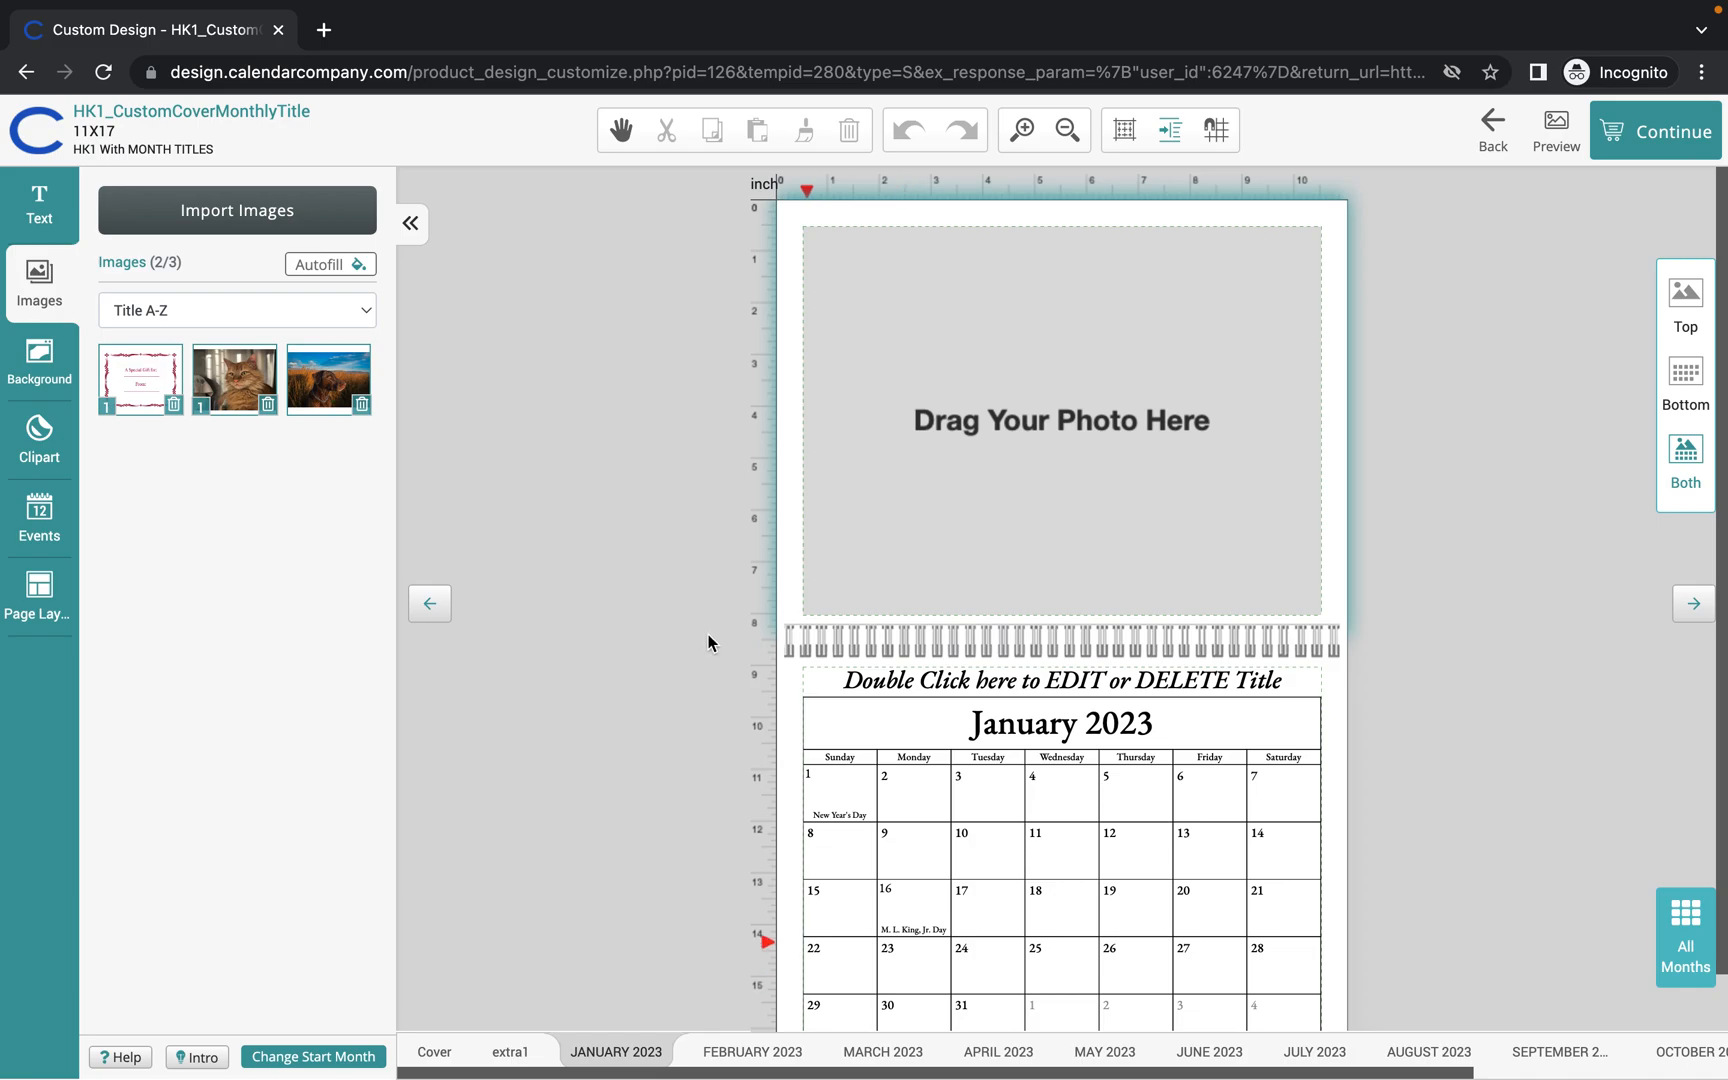
left_click(1036, 445)
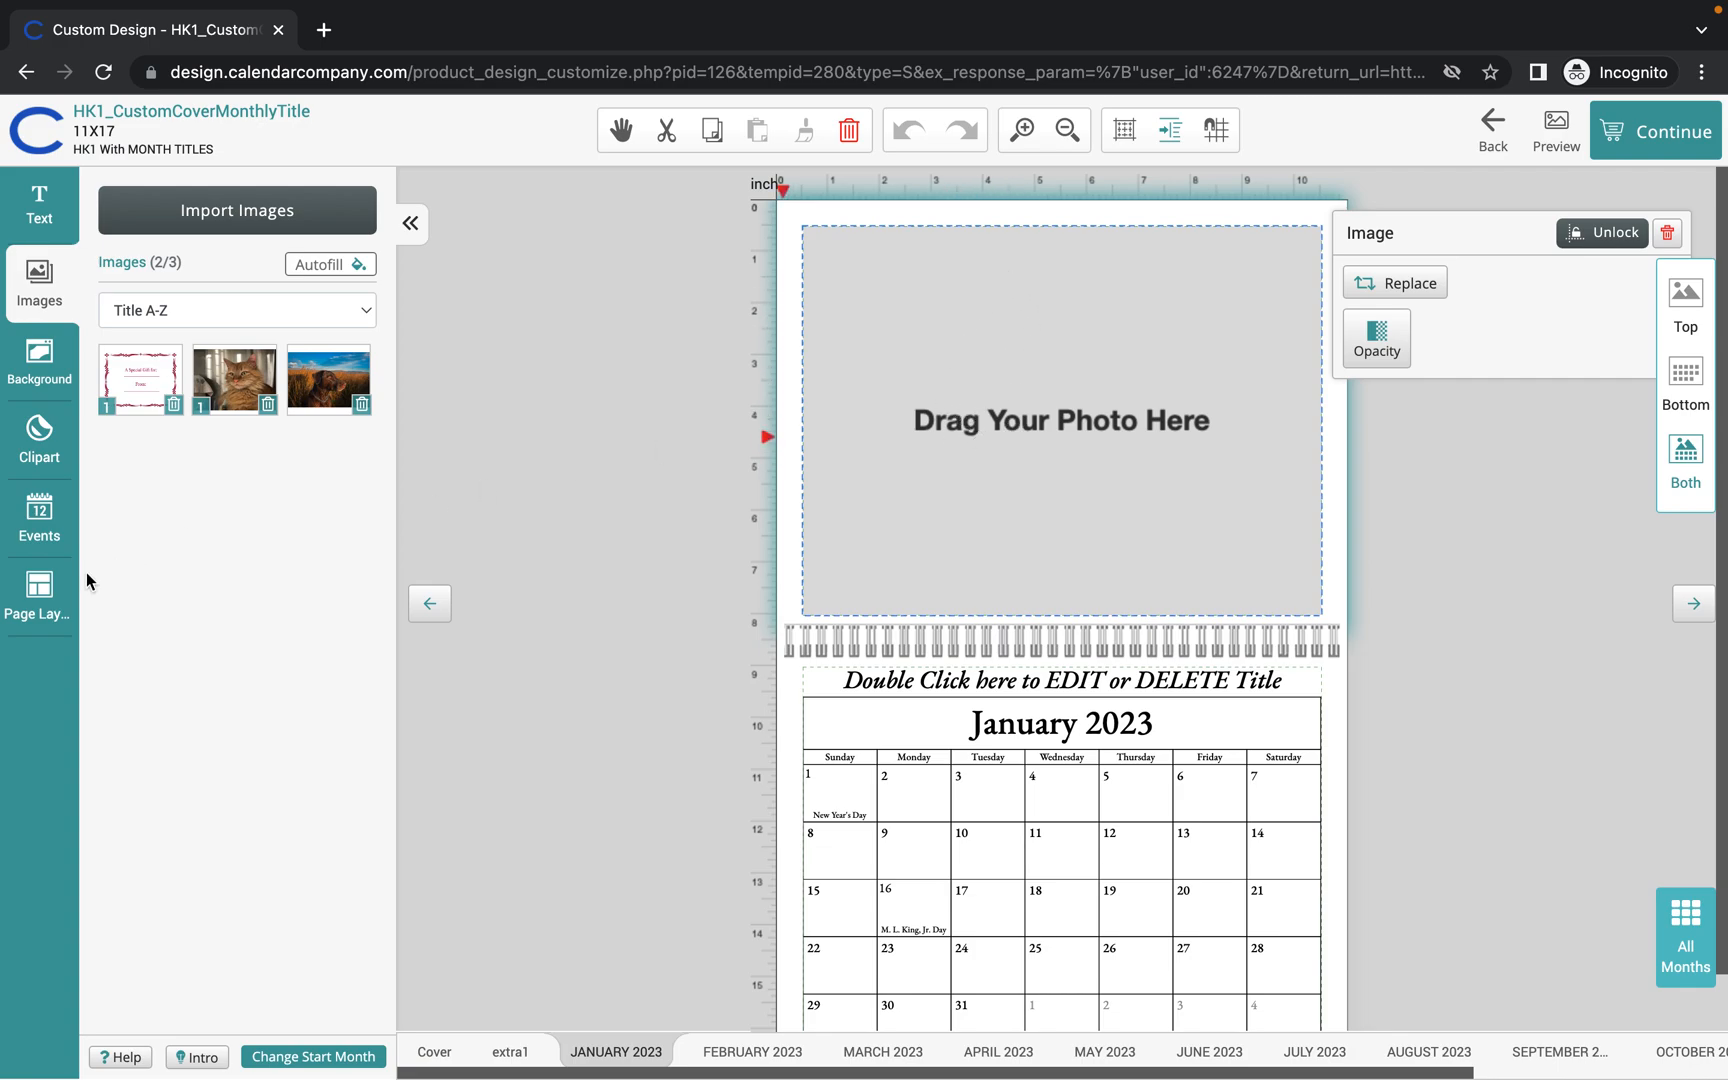
left_click(37, 595)
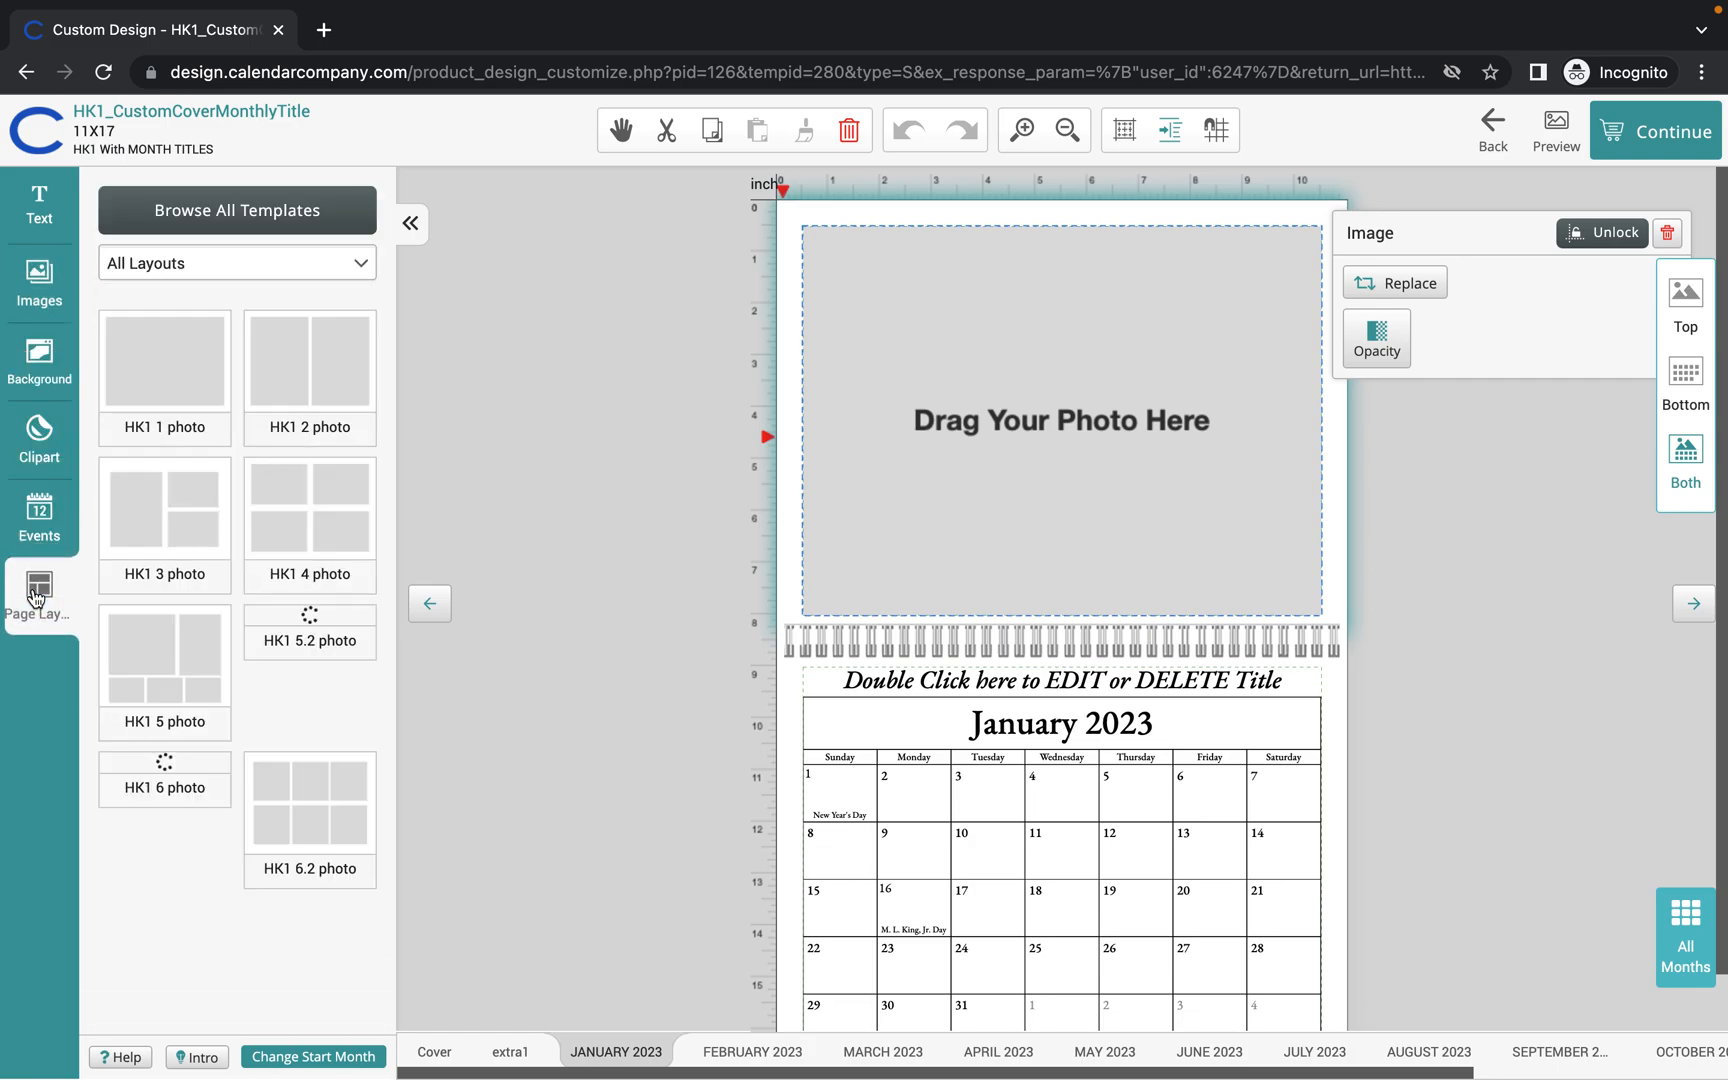
Apply and confirm the HK1 three-photo layout on January, then show the project's photos.
mouse_move(273, 657)
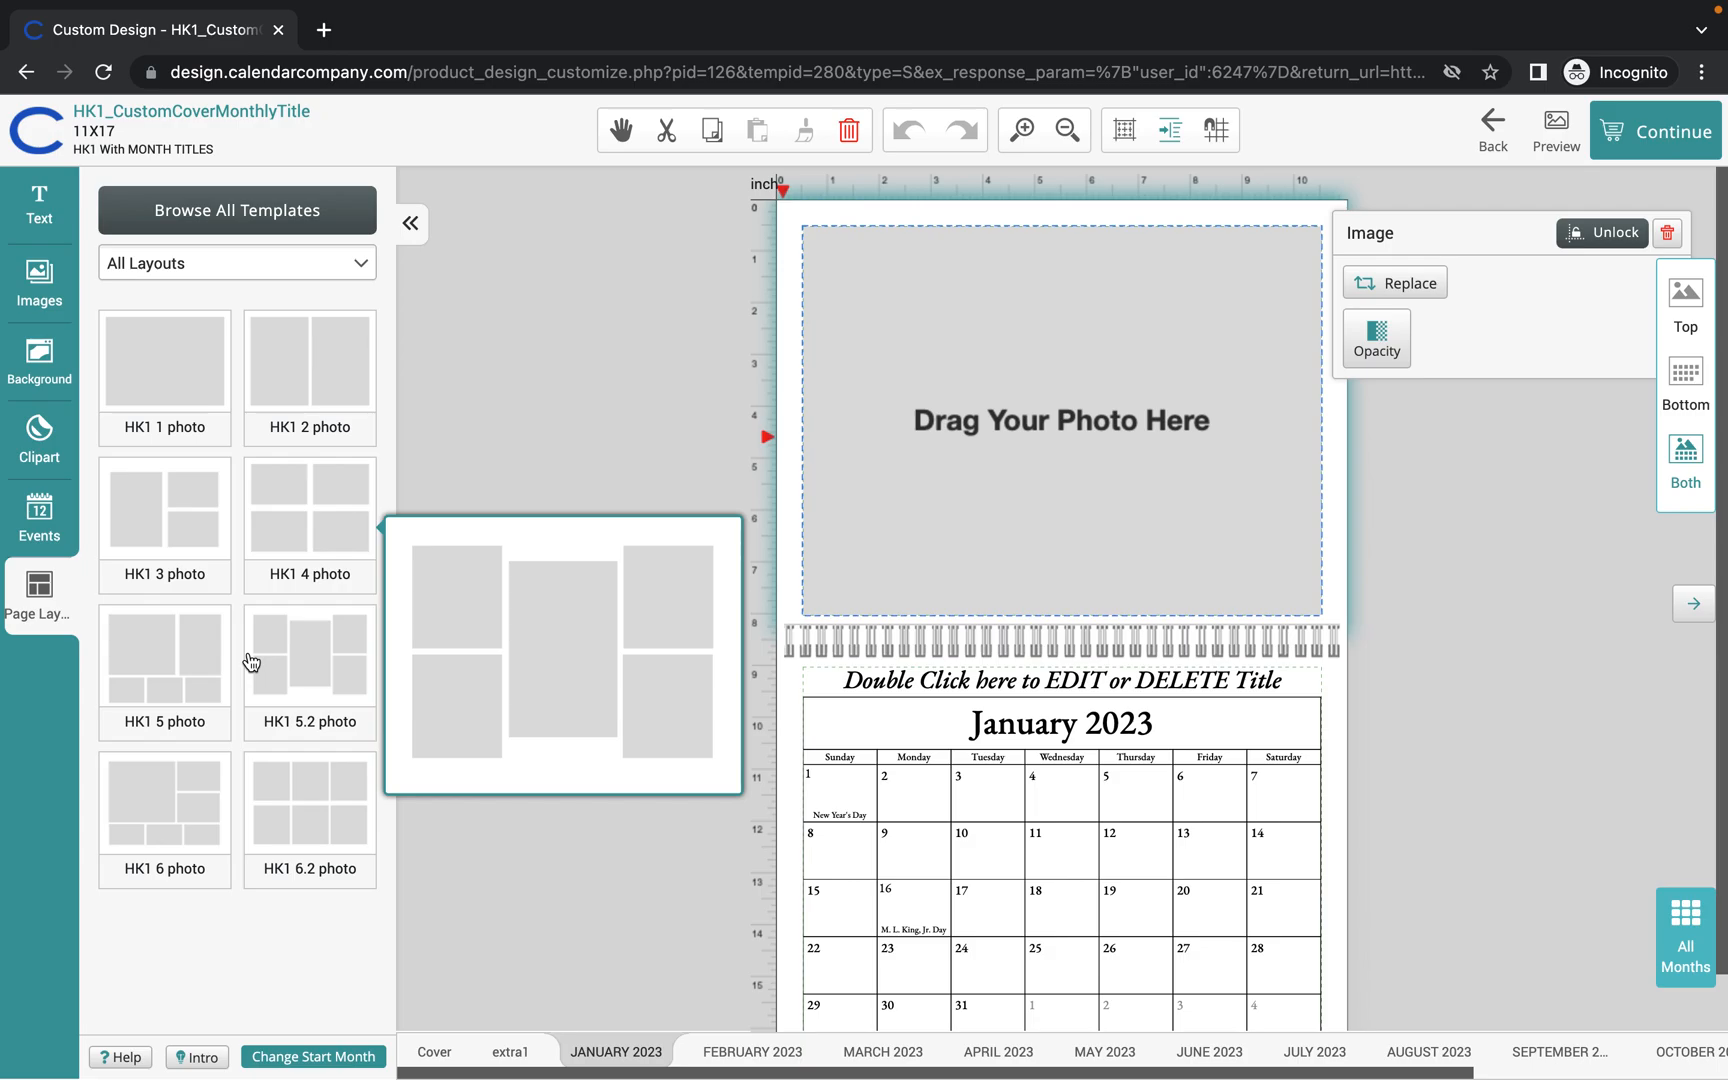
scroll(251, 662, "down", 1)
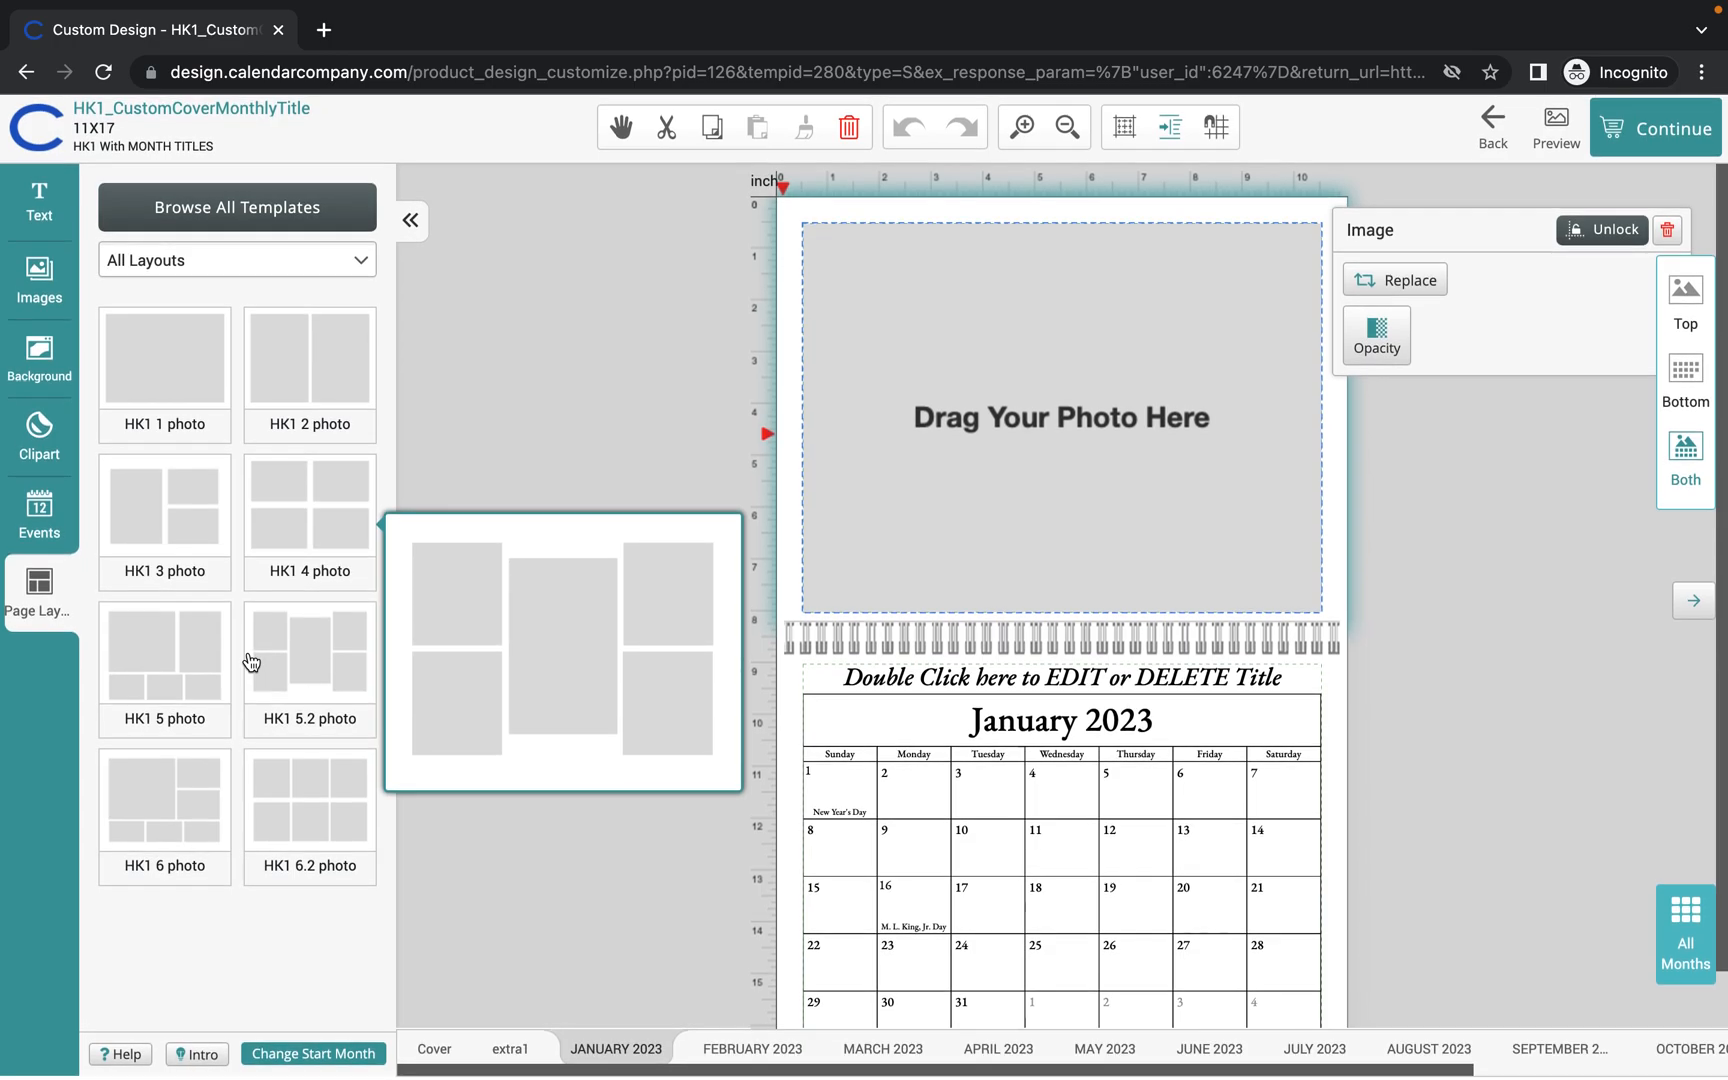
left_click(174, 518)
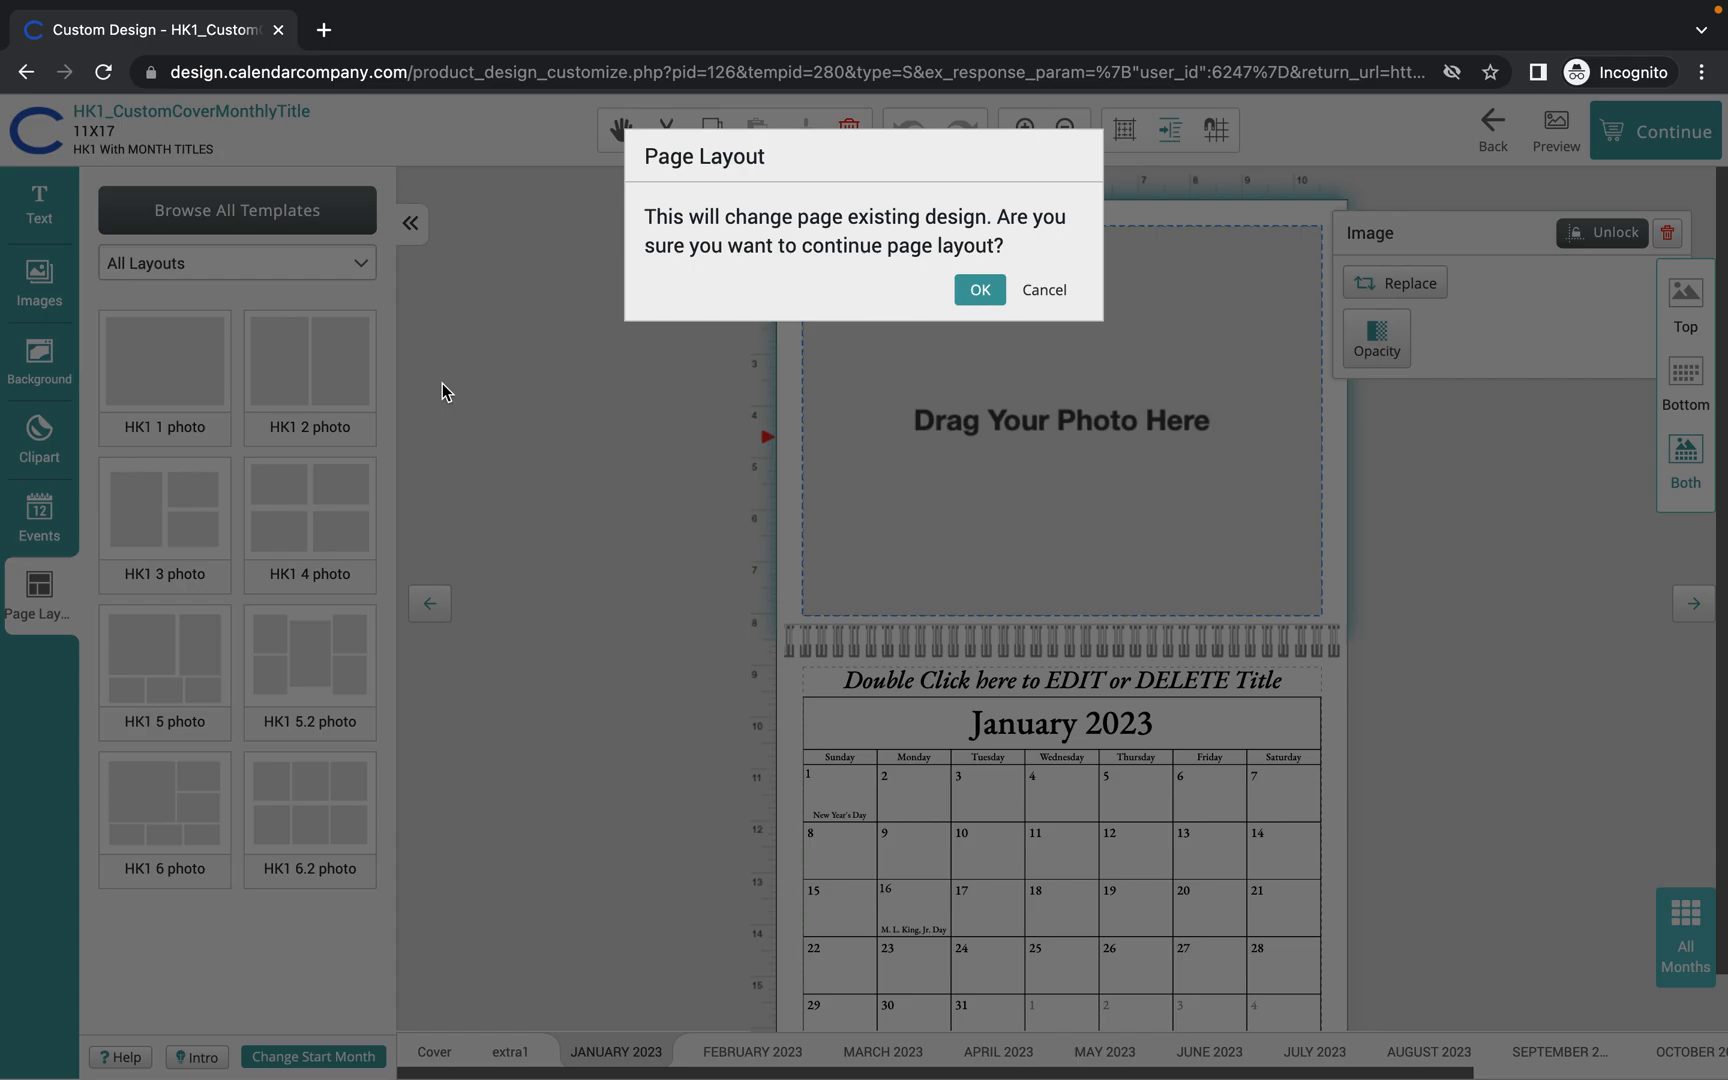
left_click(980, 289)
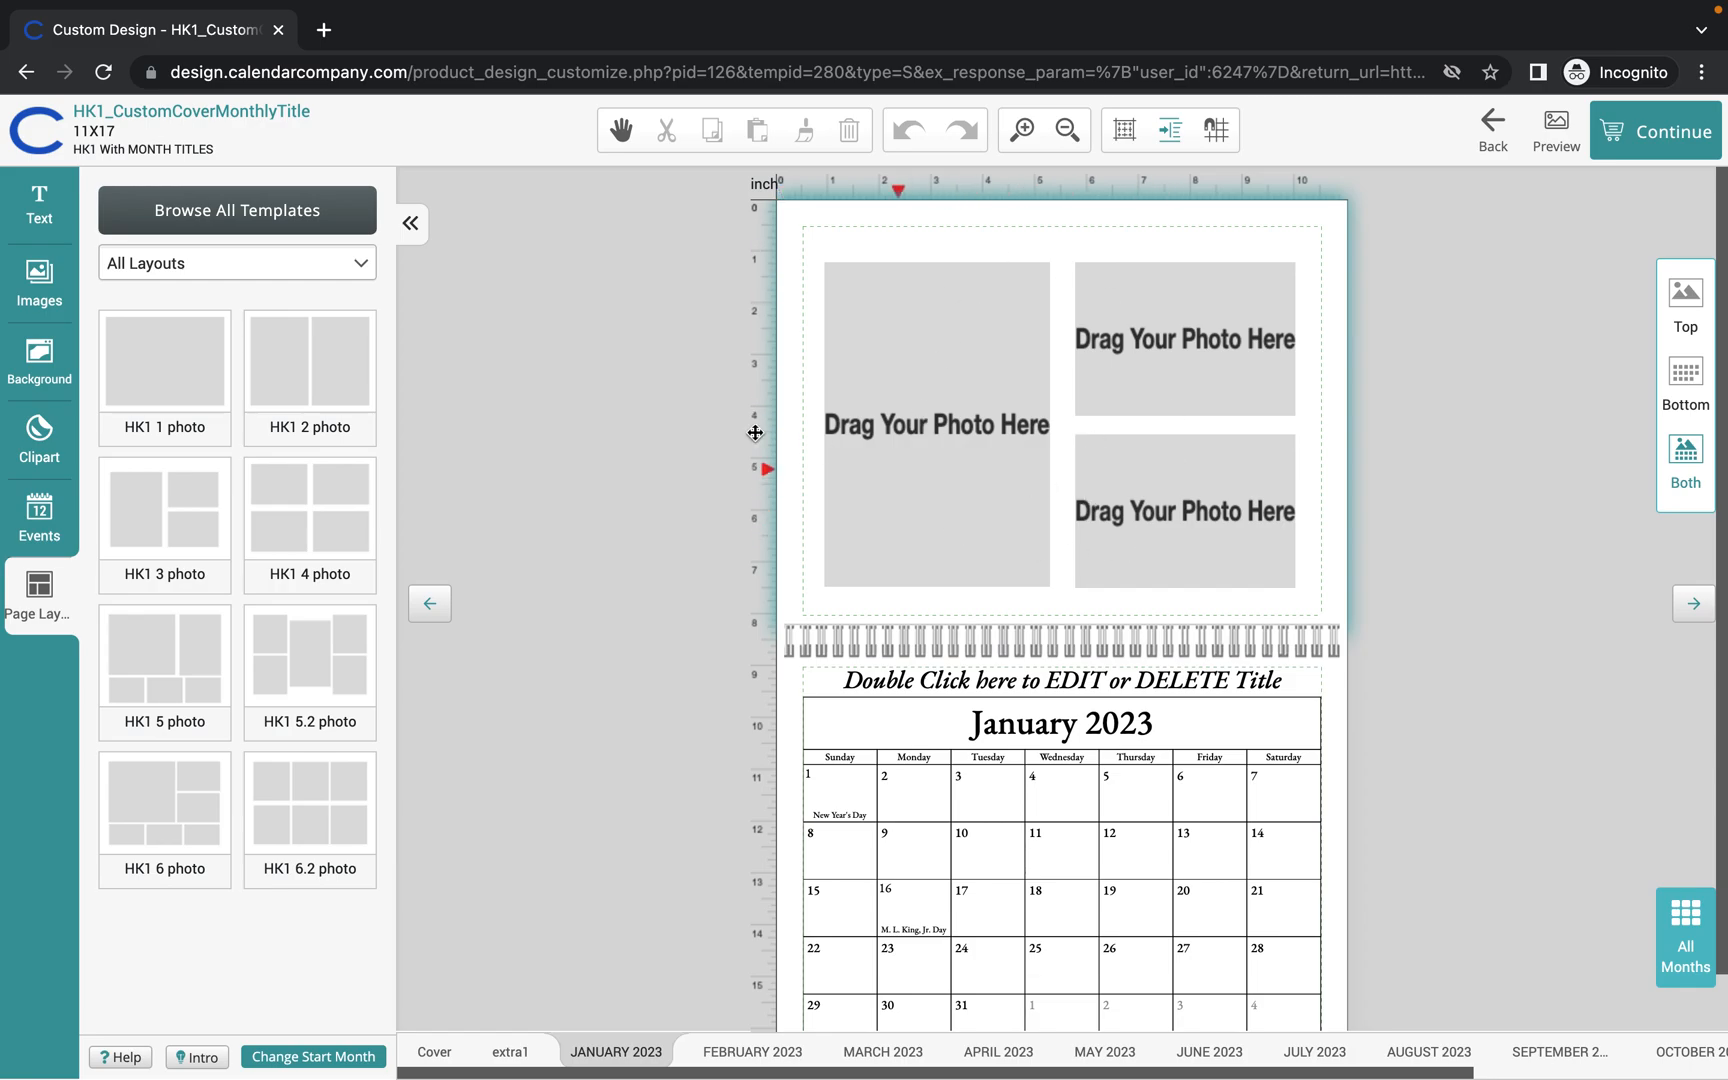
left_click(40, 280)
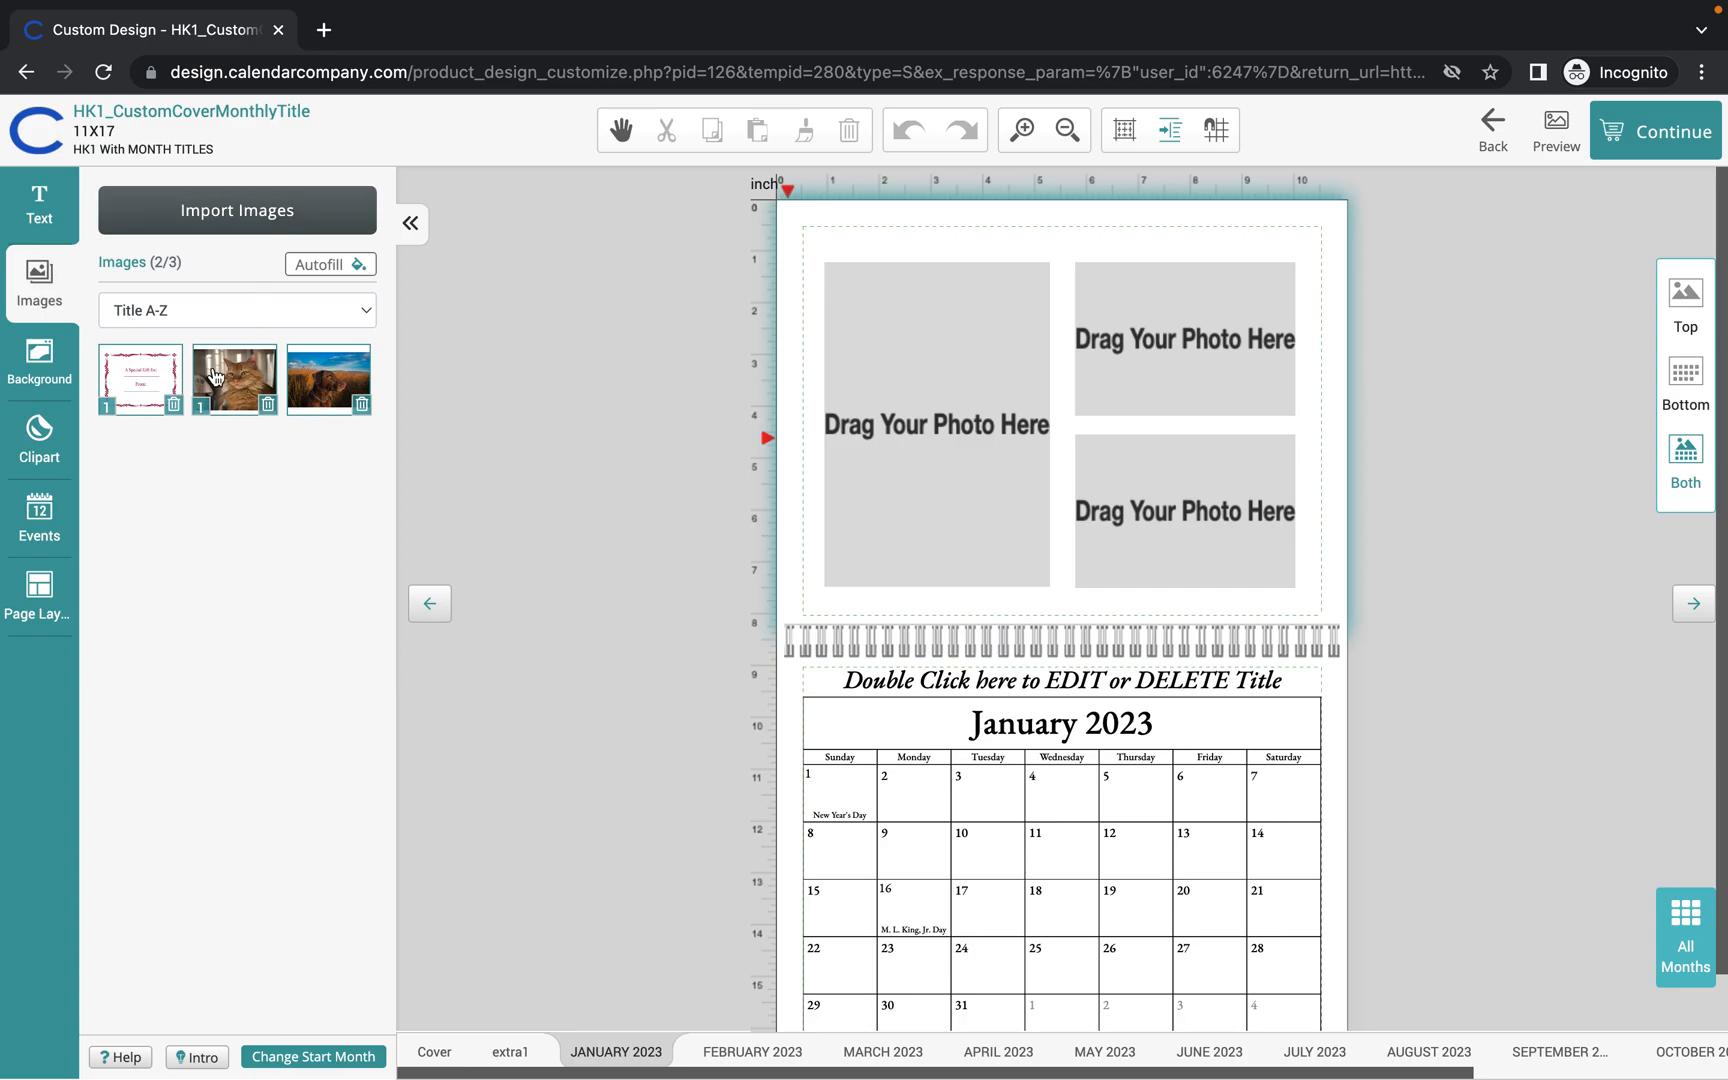
Import the cat-at-window photo from the gallery into the project.
left_click(274, 214)
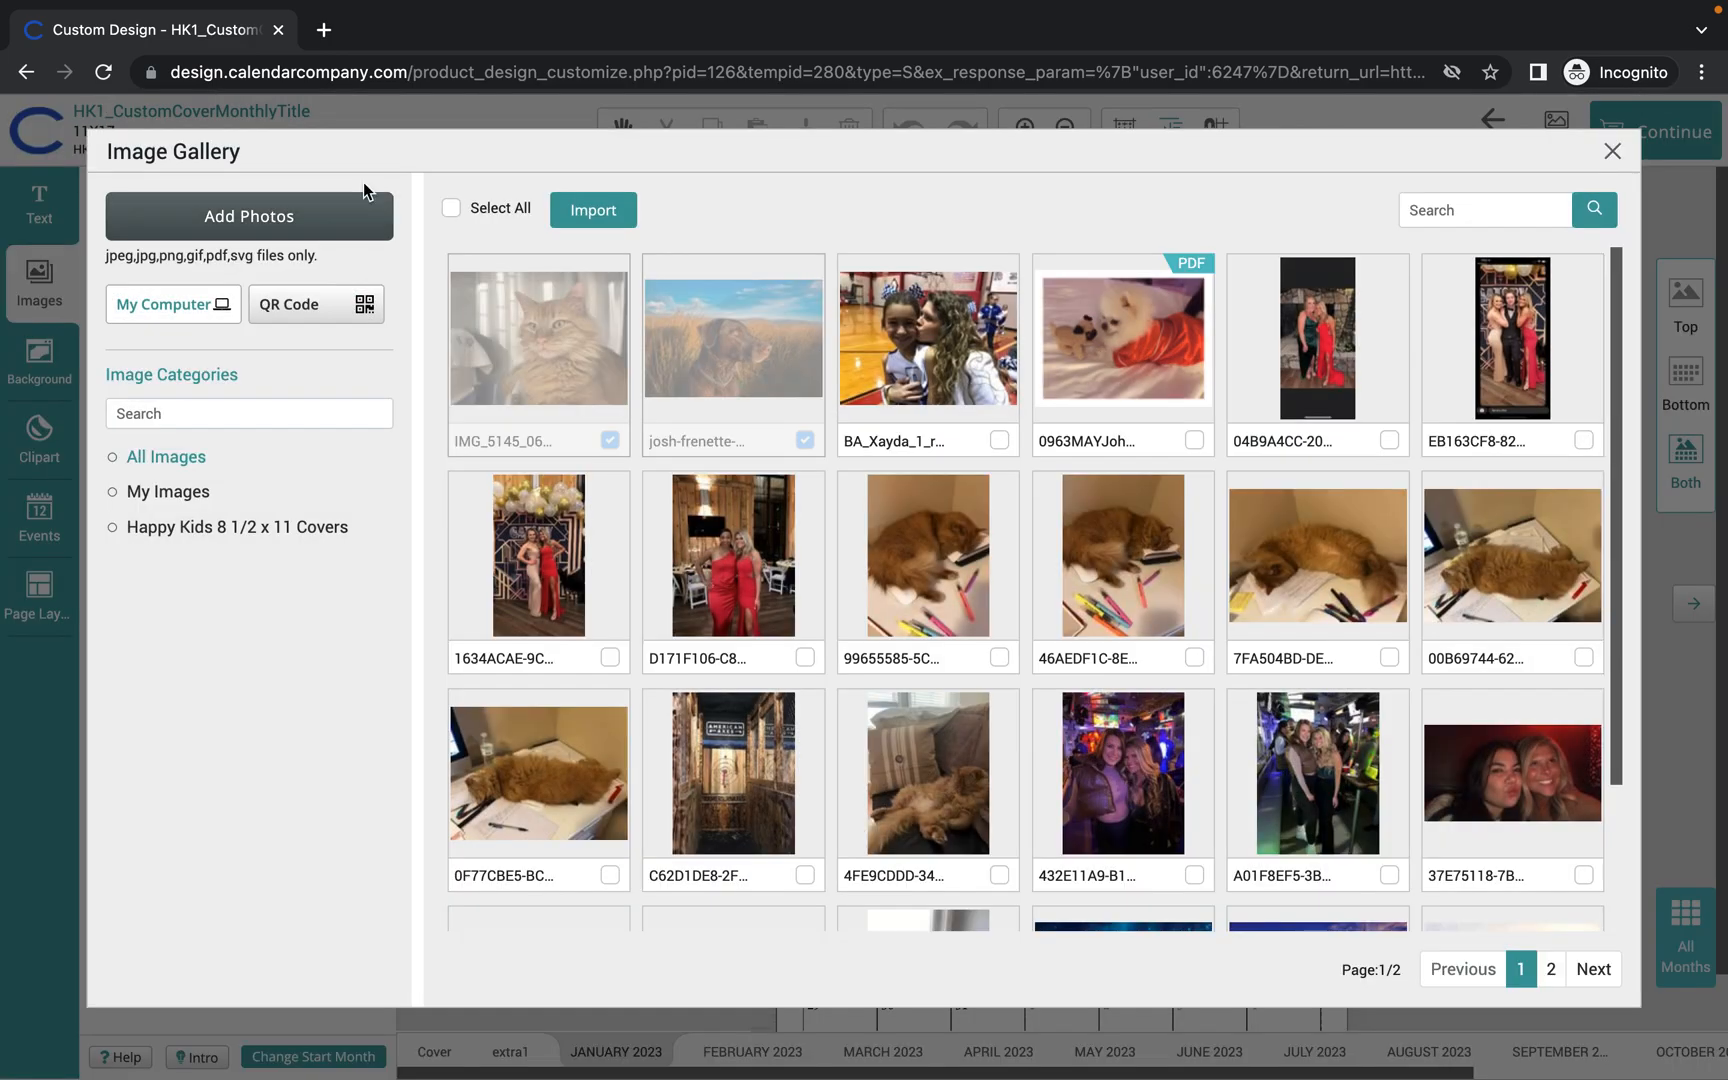
scroll(1170, 660, "down", 2)
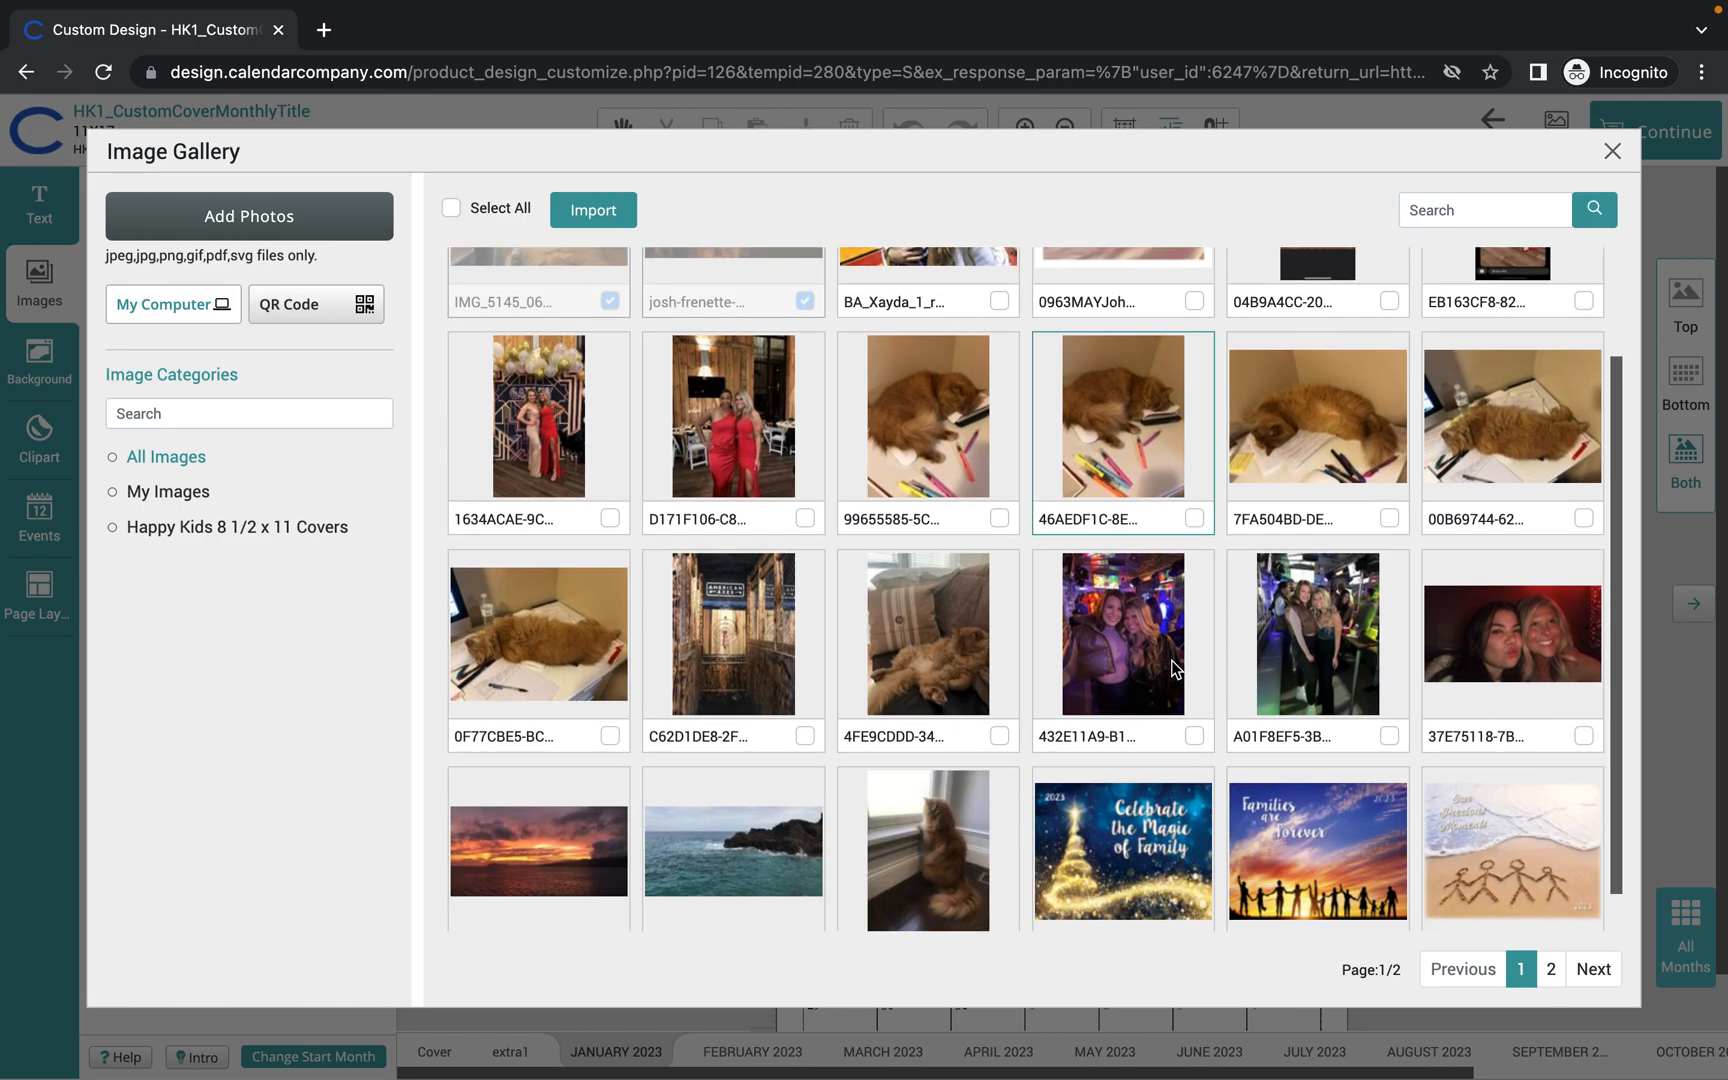
left_click(999, 906)
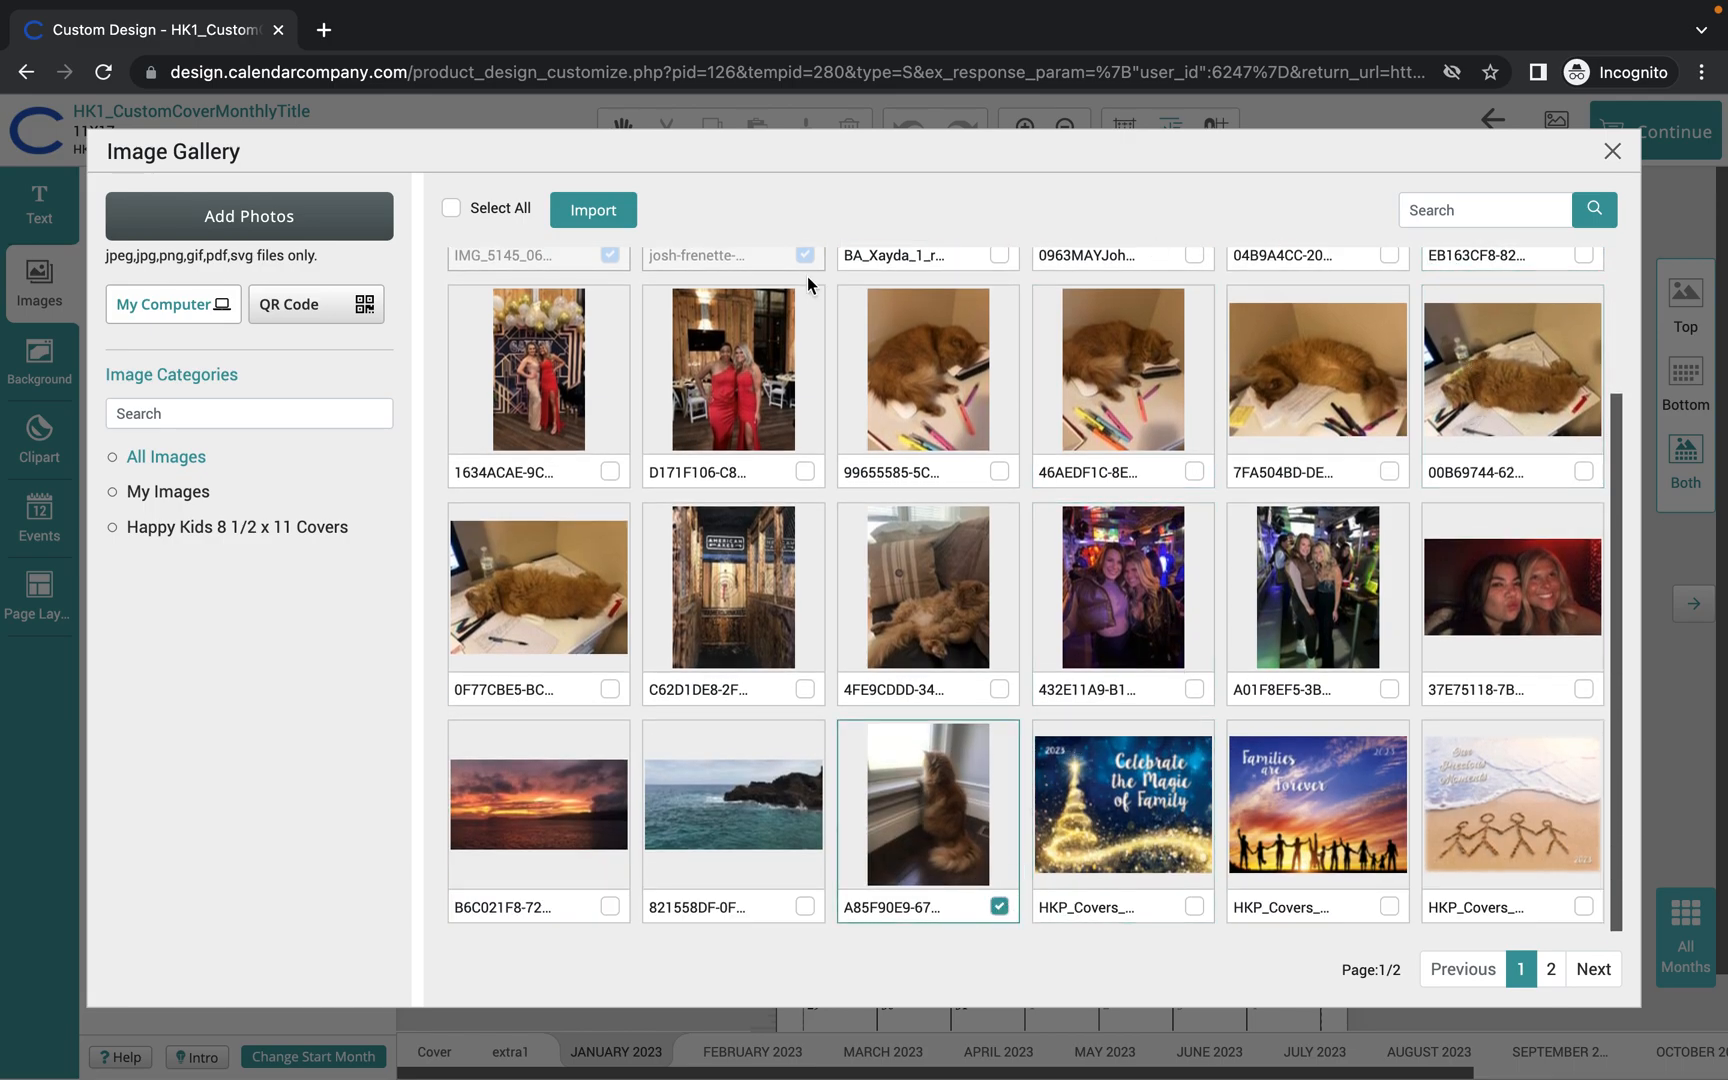
left_click(596, 213)
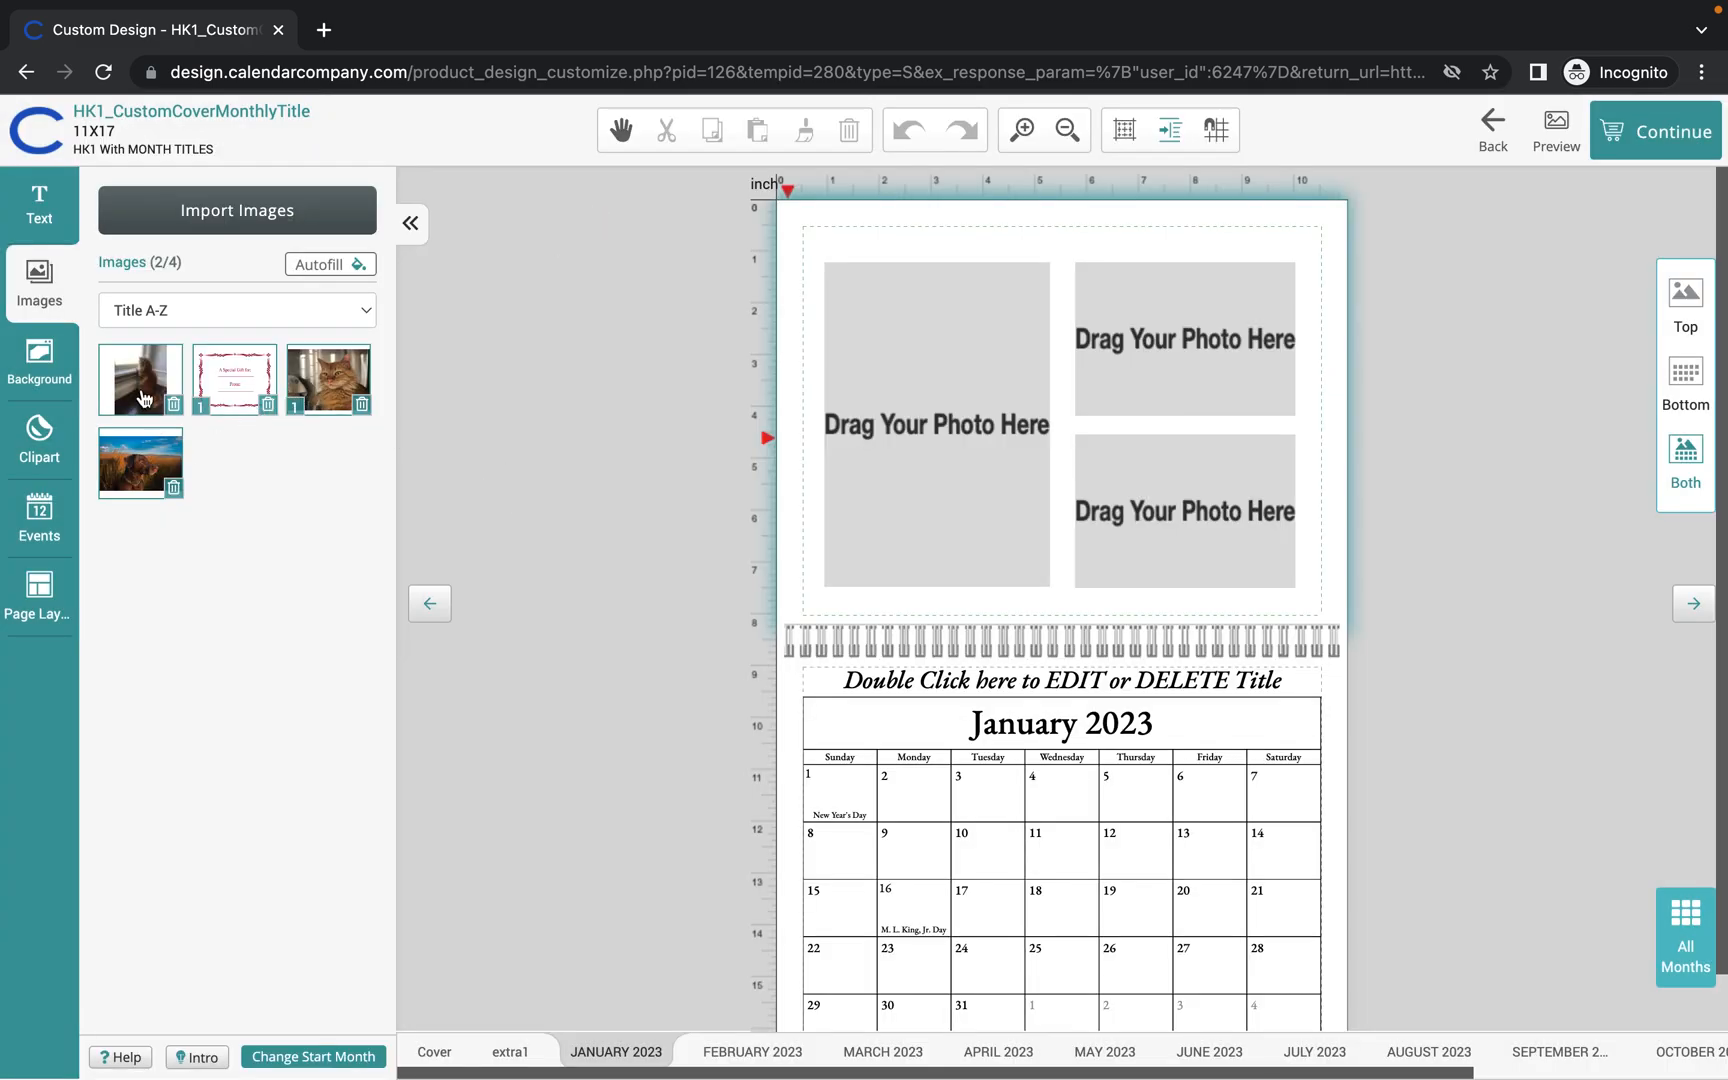
Fill the three photo slots with the window cat, the dog, and the orange cat.
left_click_drag(143, 398, 540, 379)
left_click_drag(888, 427, 888, 427)
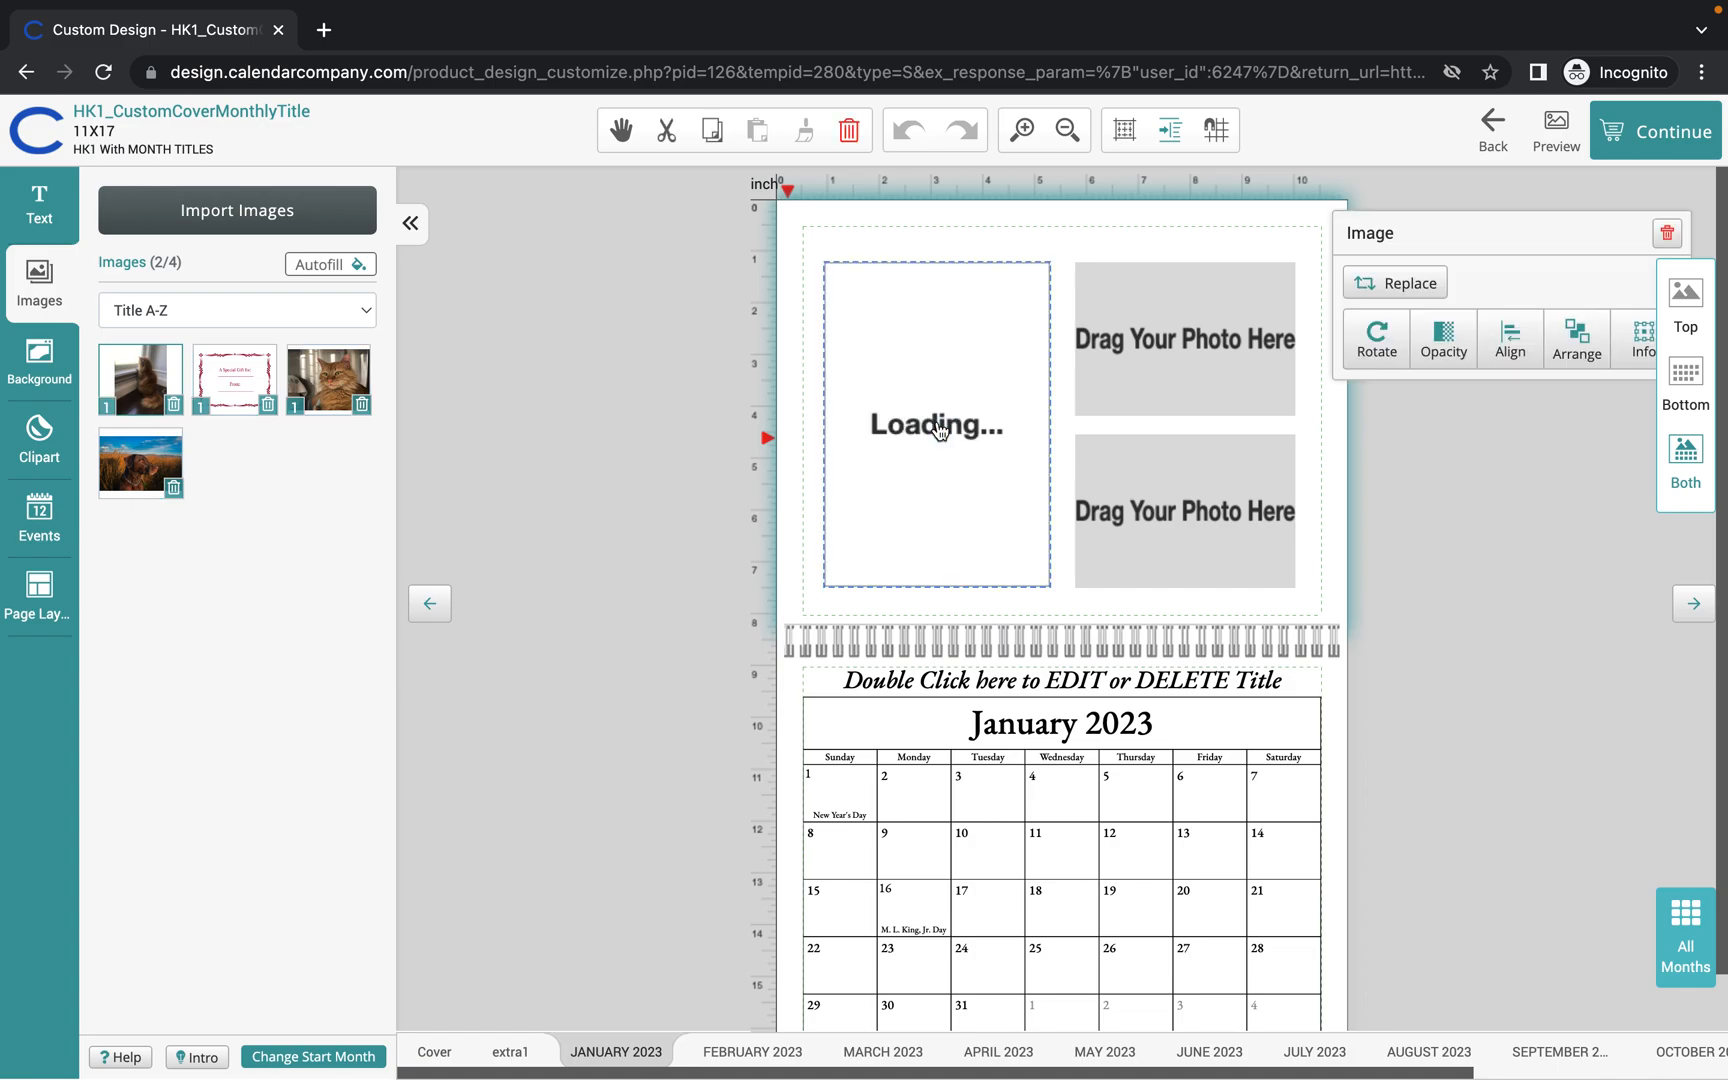
left_click_drag(146, 480, 1200, 340)
left_click_drag(336, 390, 1208, 515)
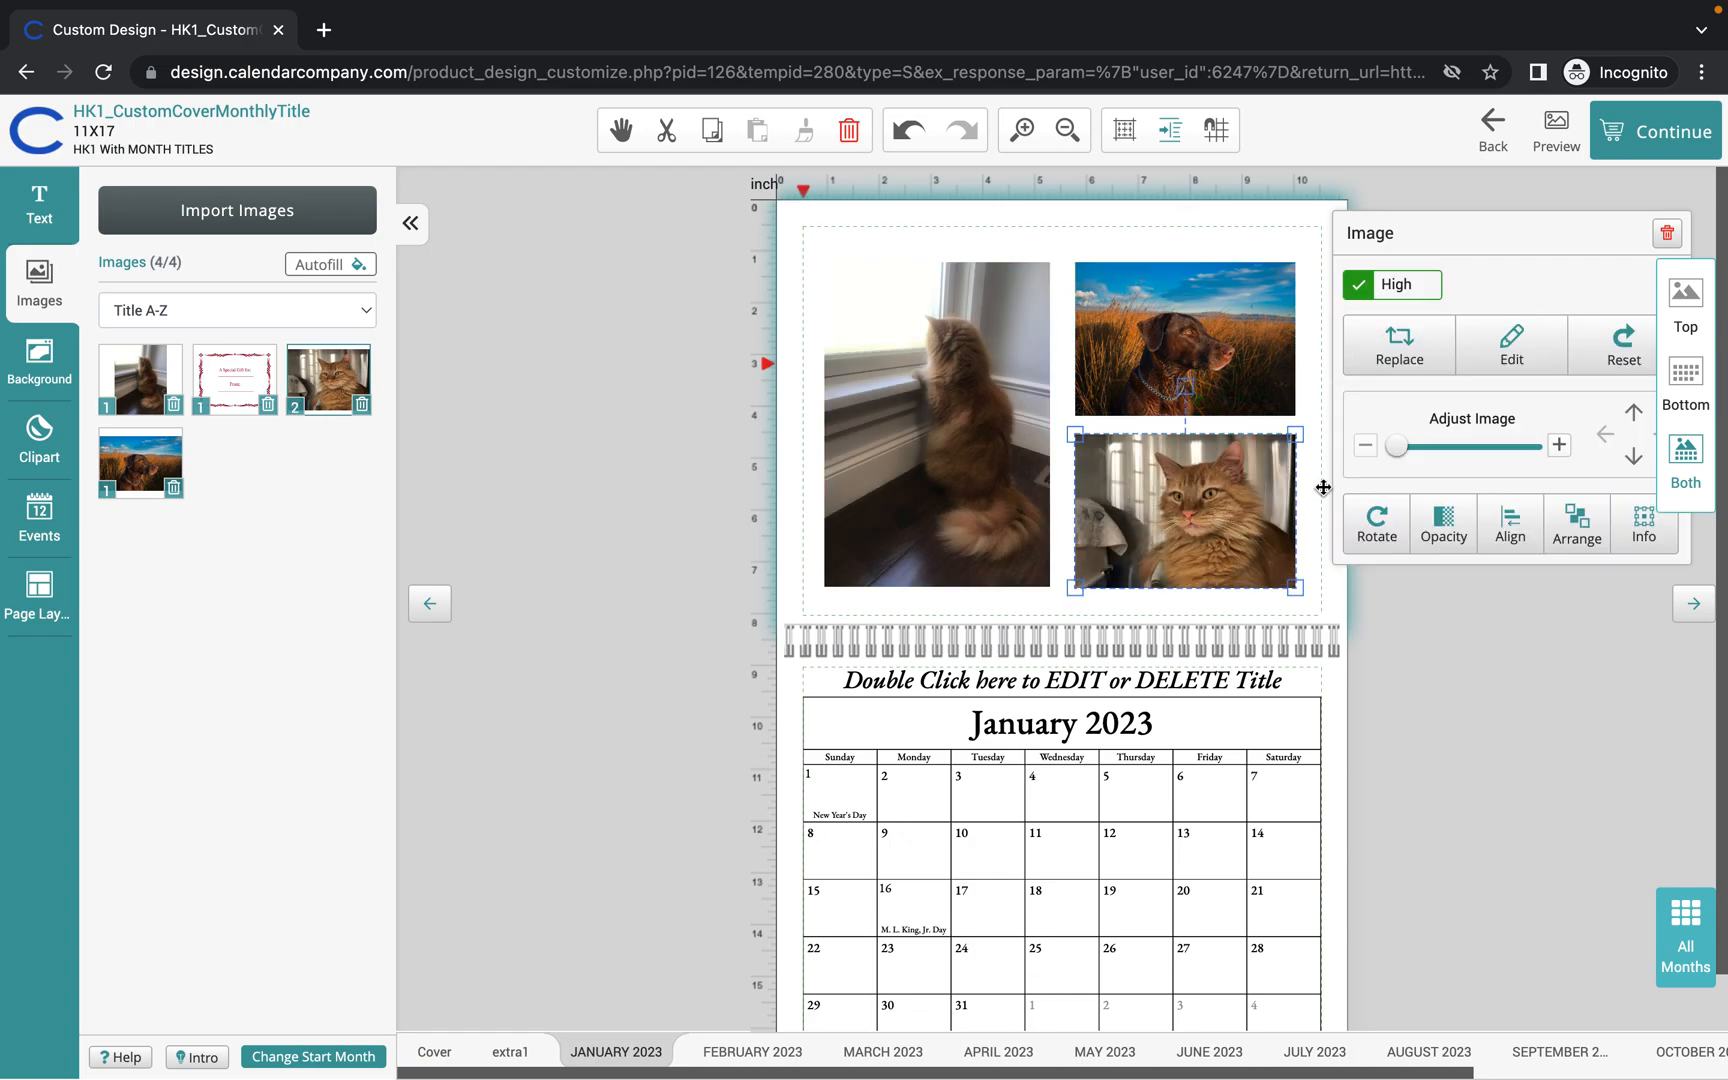
left_click(1387, 755)
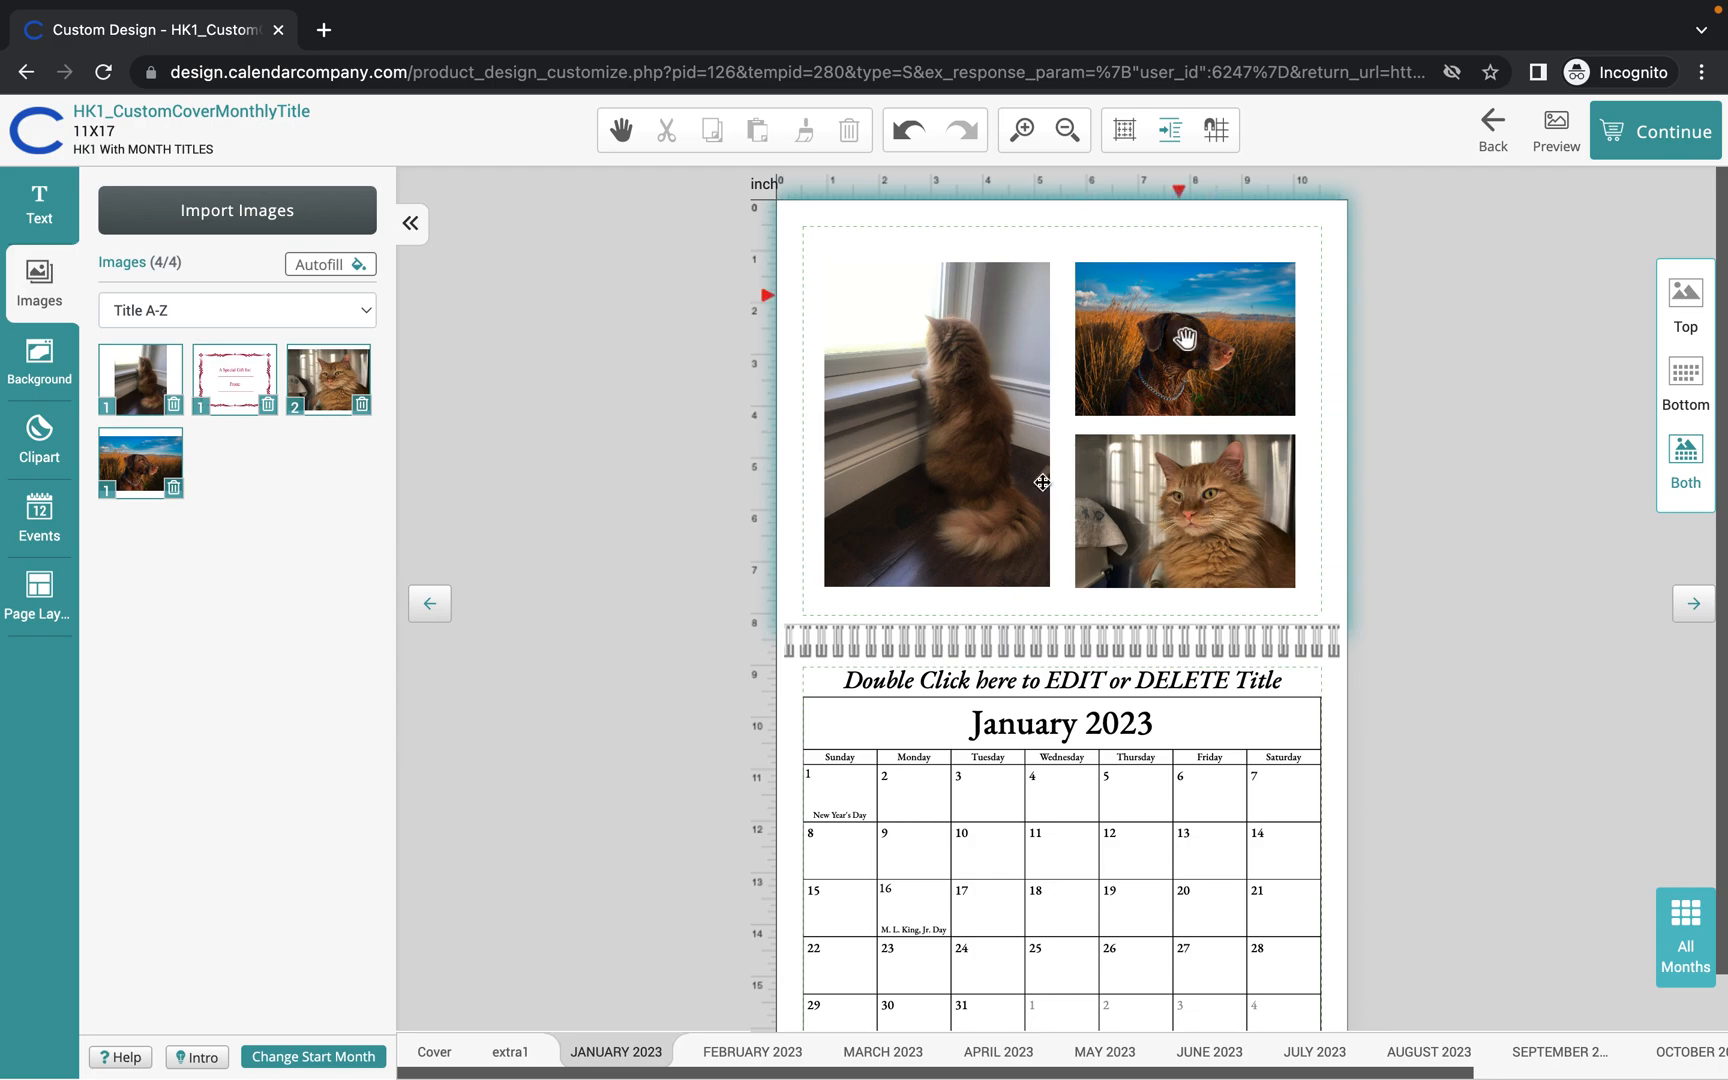
Replace the placeholder title above the January grid with 'Happy New Year'.
left_click(1069, 684)
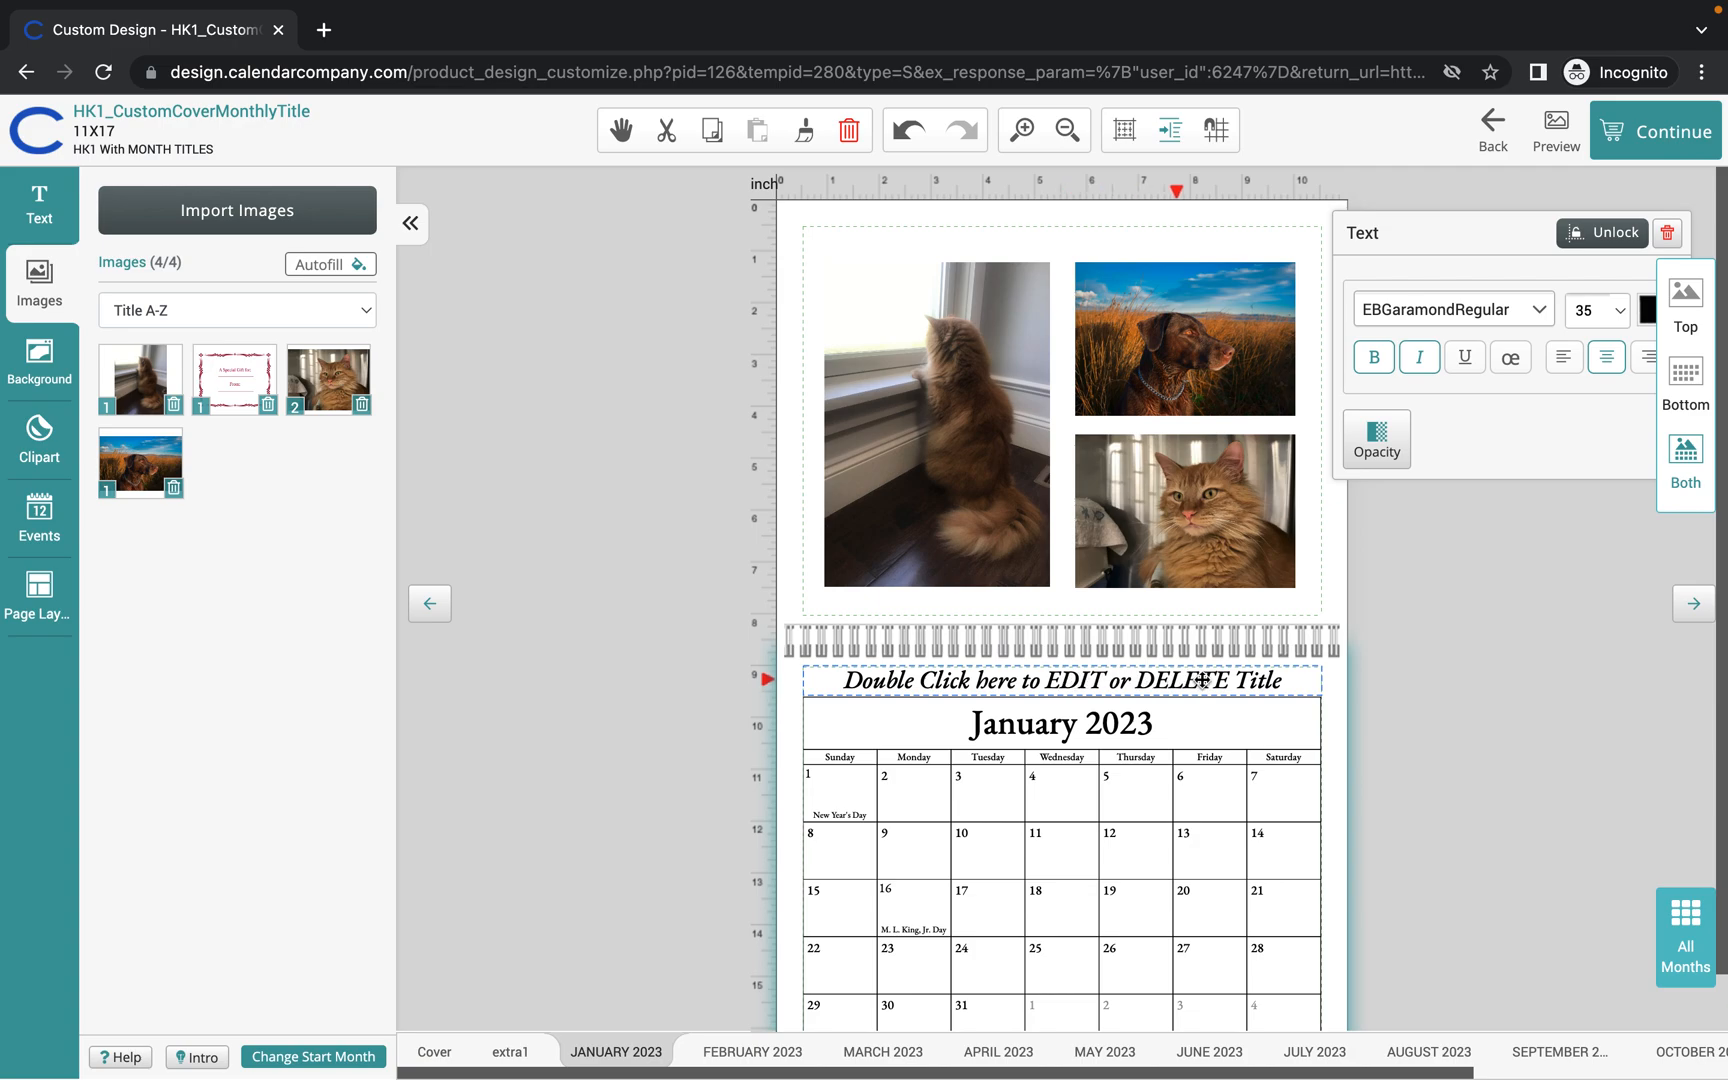
left_click(1293, 681)
left_click_drag(1293, 681, 840, 680)
left_click(826, 679)
left_click_drag(1292, 683, 844, 682)
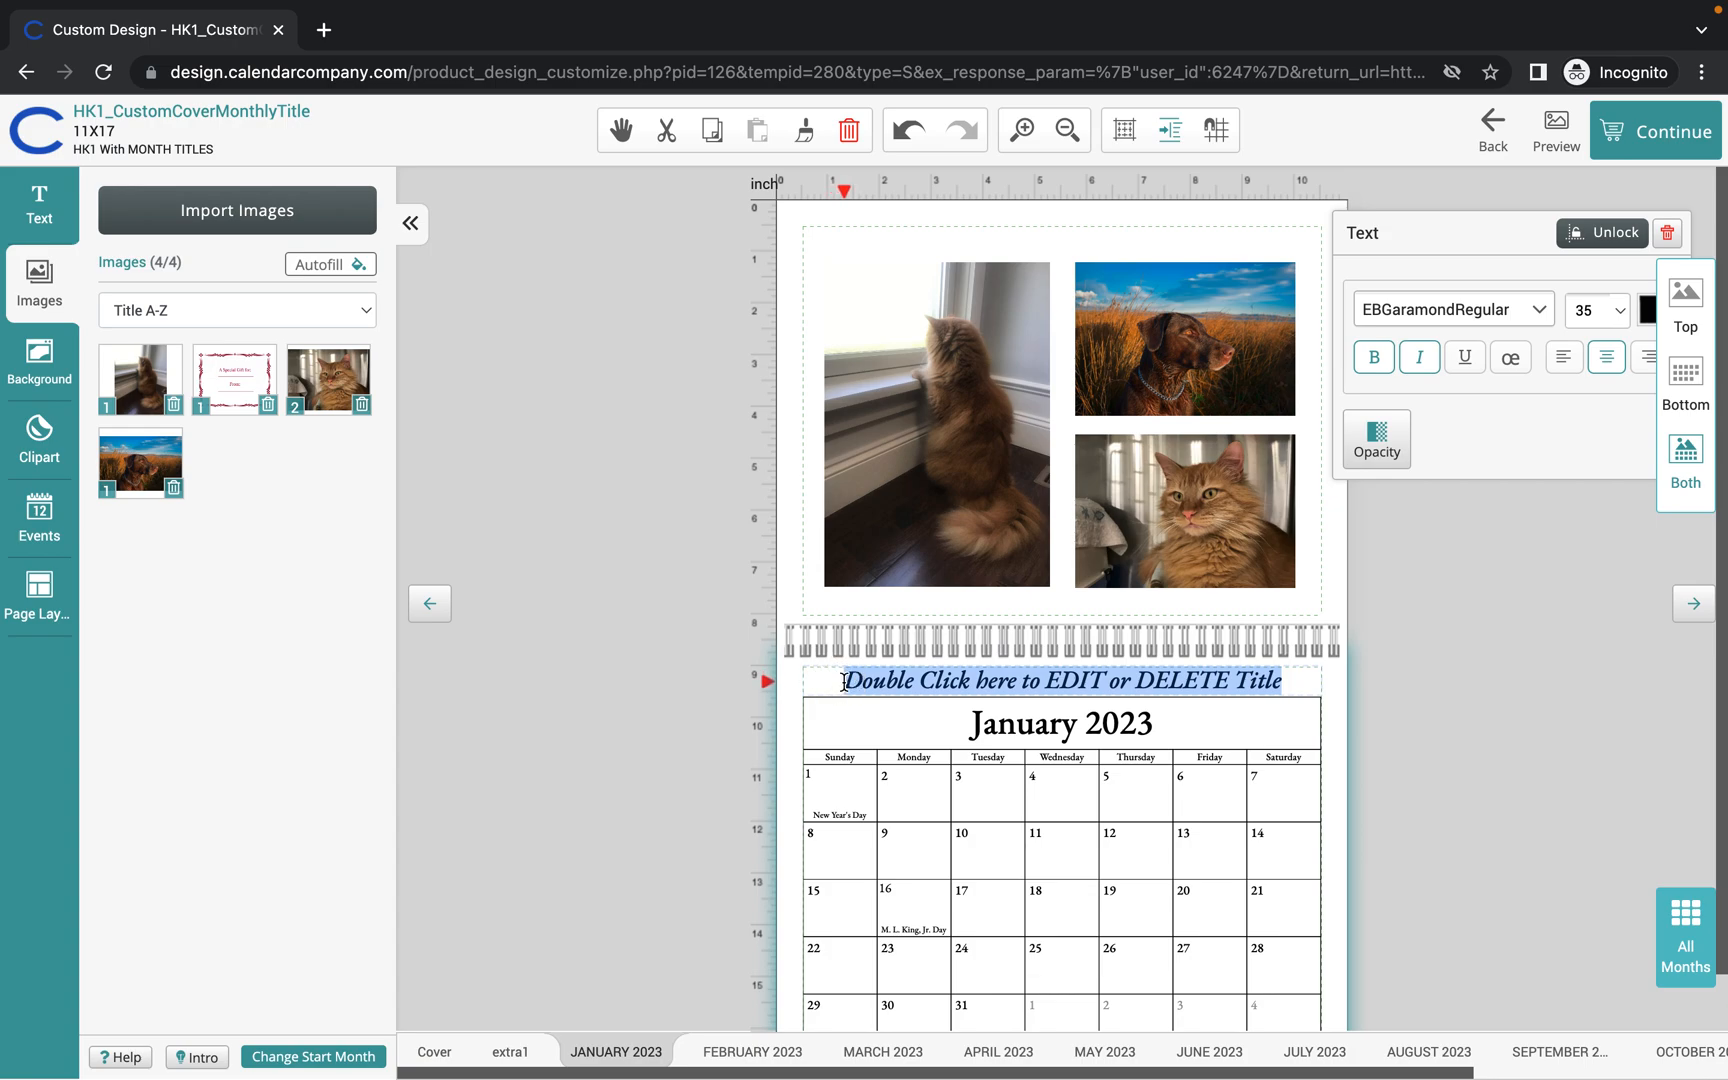
key("BackSpace")
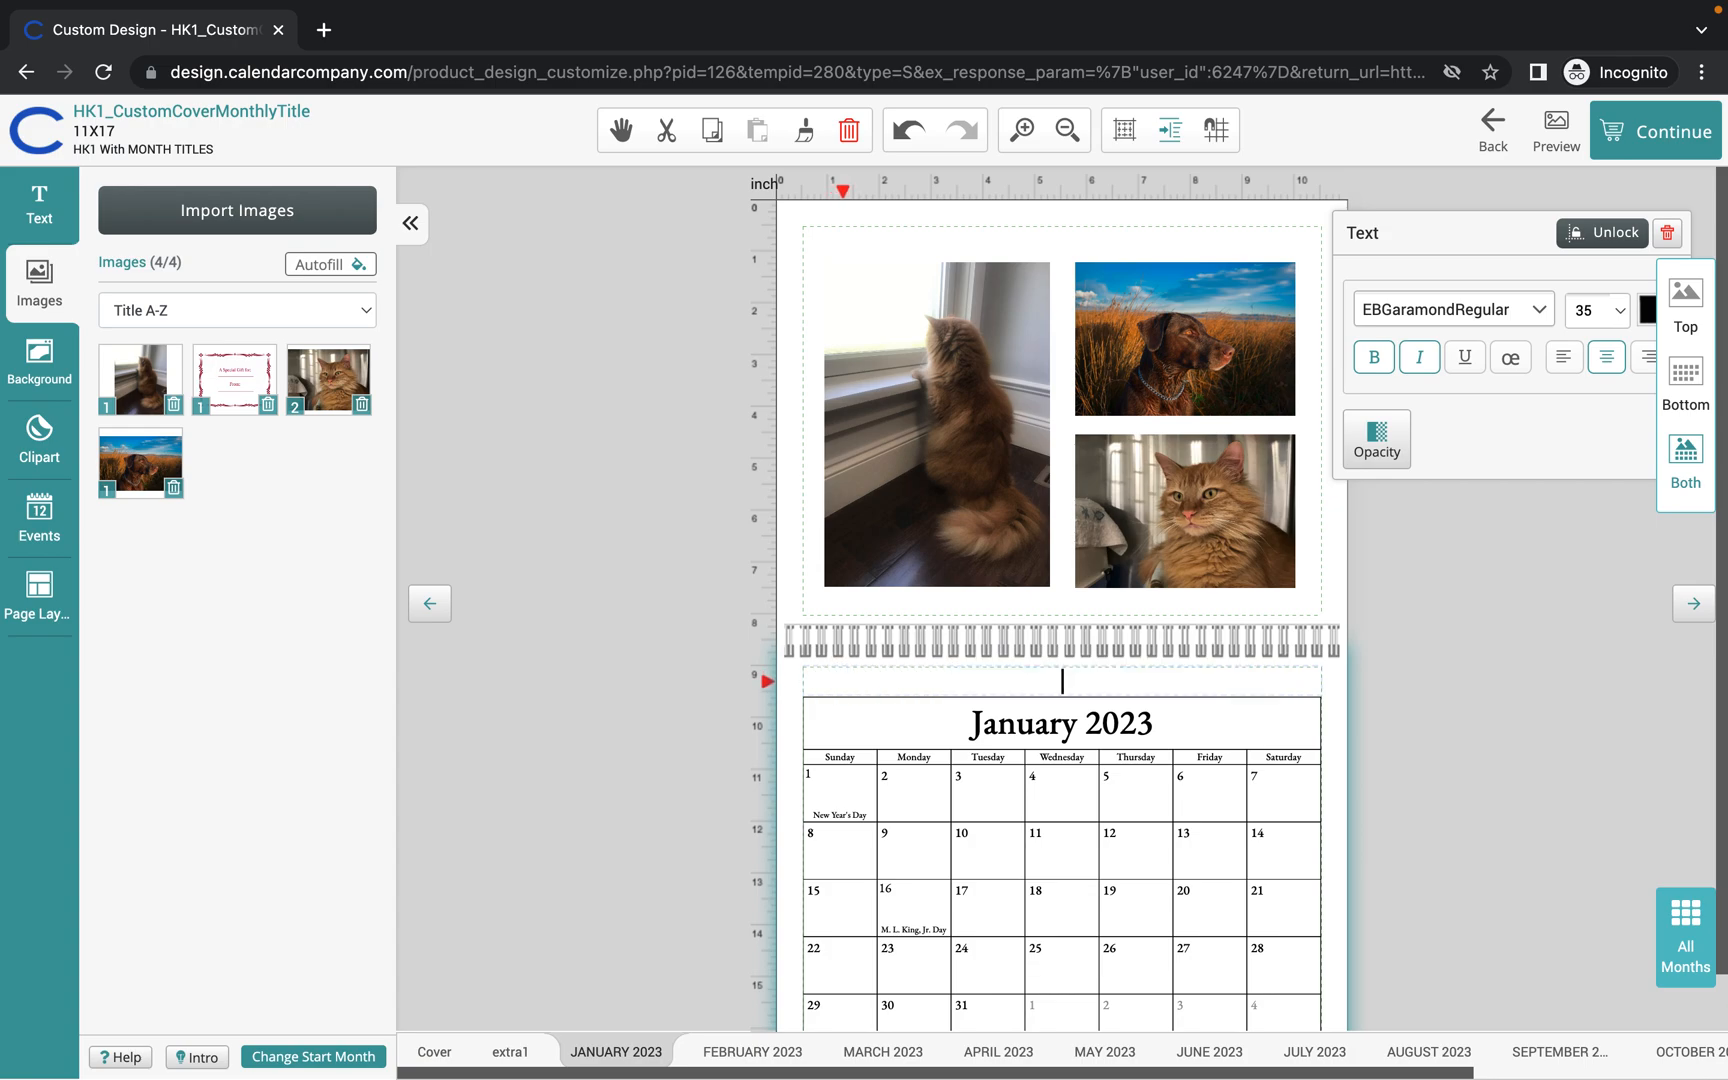
left_click_drag(1463, 226, 1425, 208)
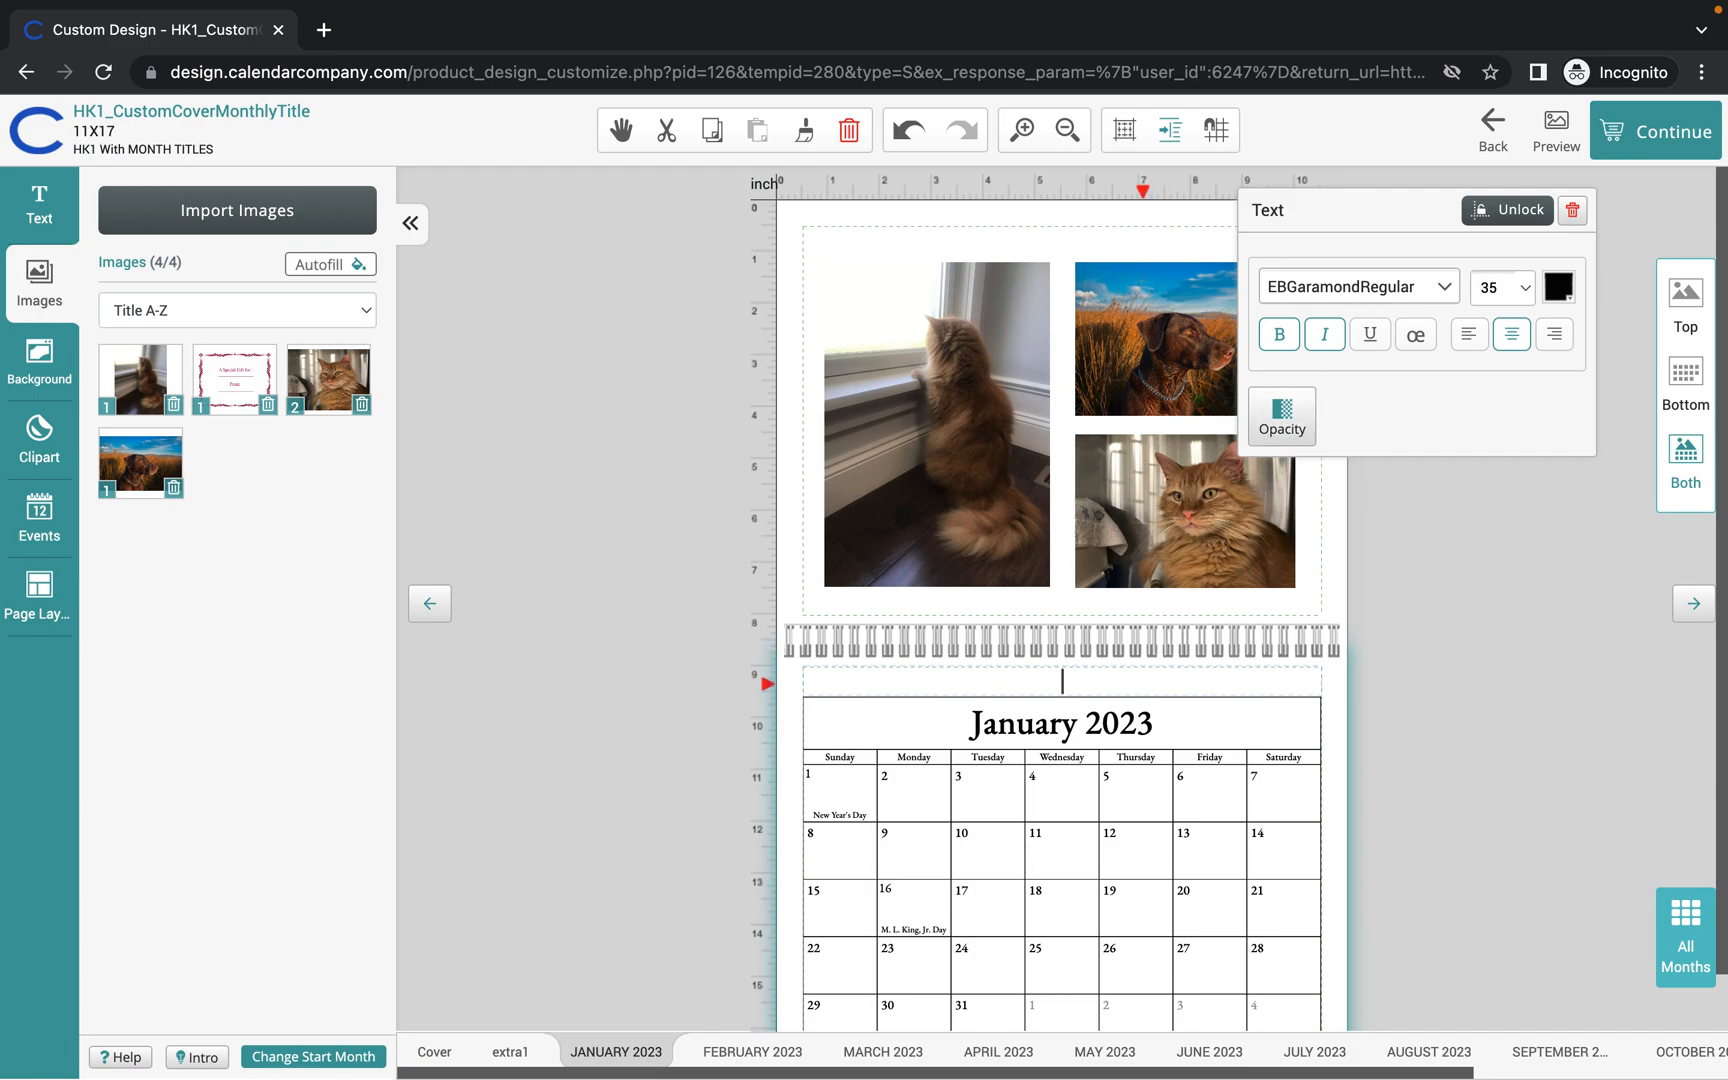
type("Happy New Year")
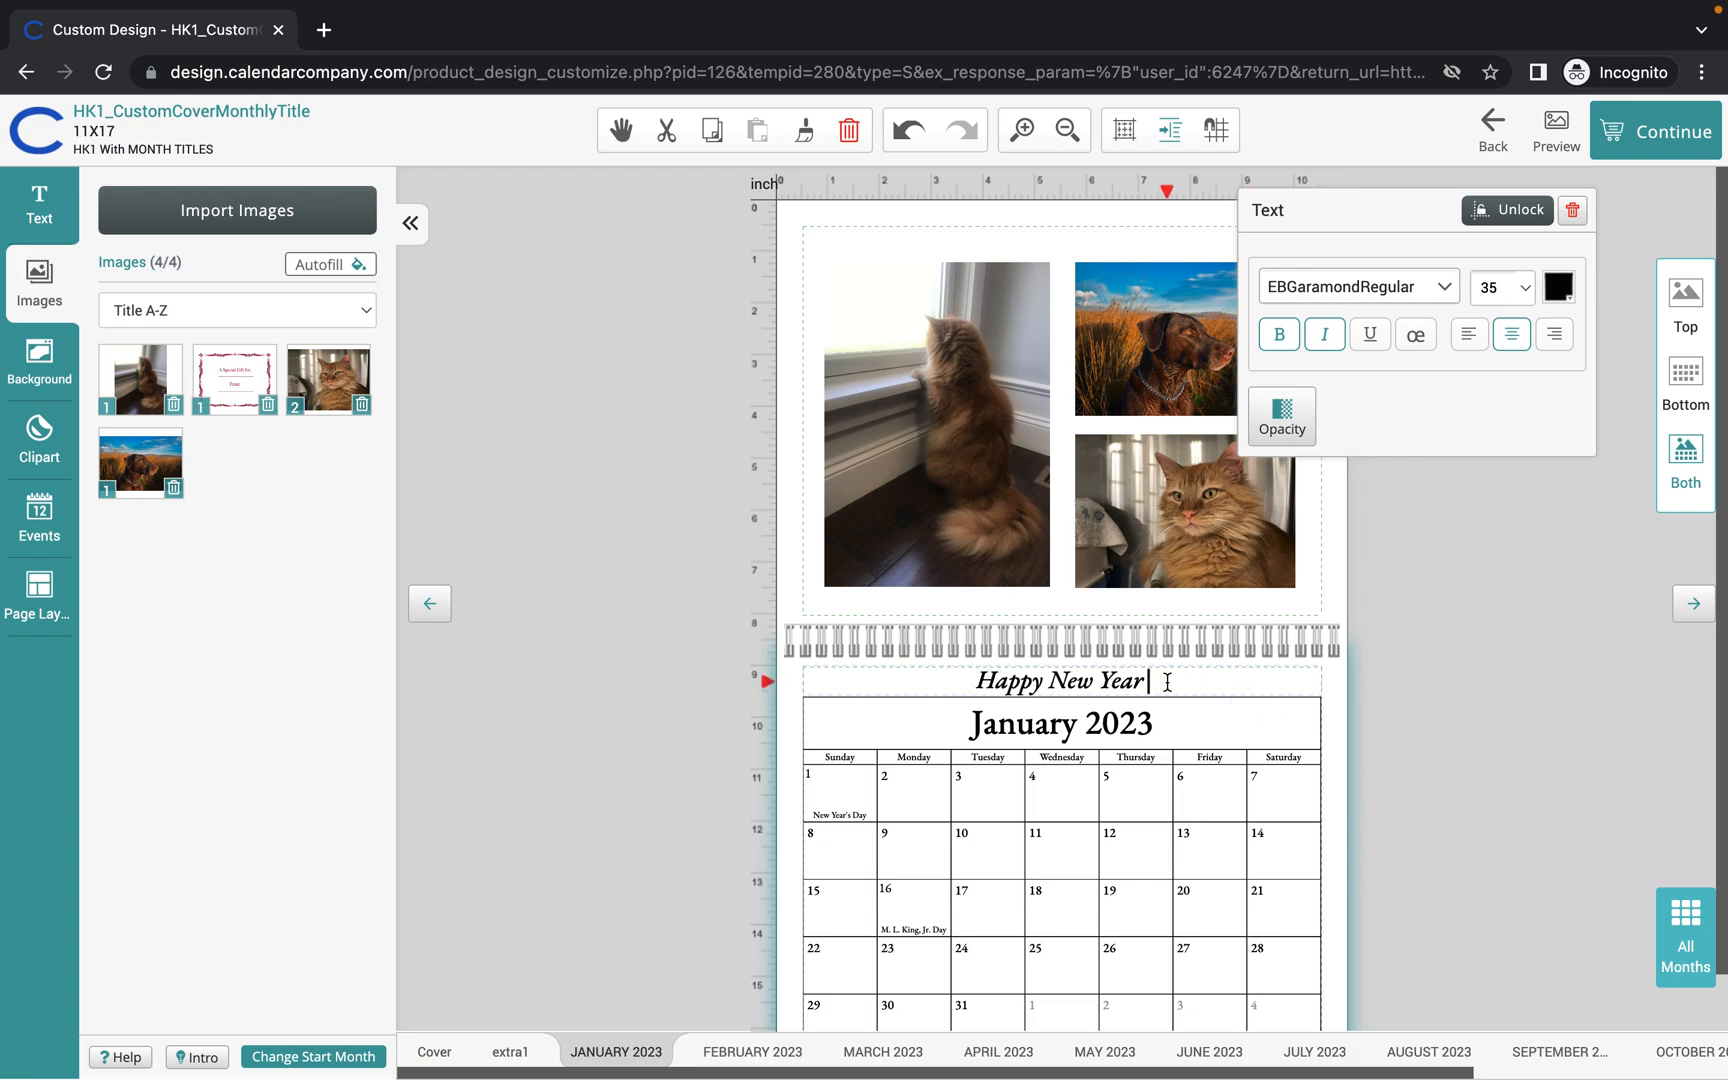
Format the 'Happy New Year' title at font size 36 in light gray #cccccc.
left_click_drag(1167, 682, 978, 680)
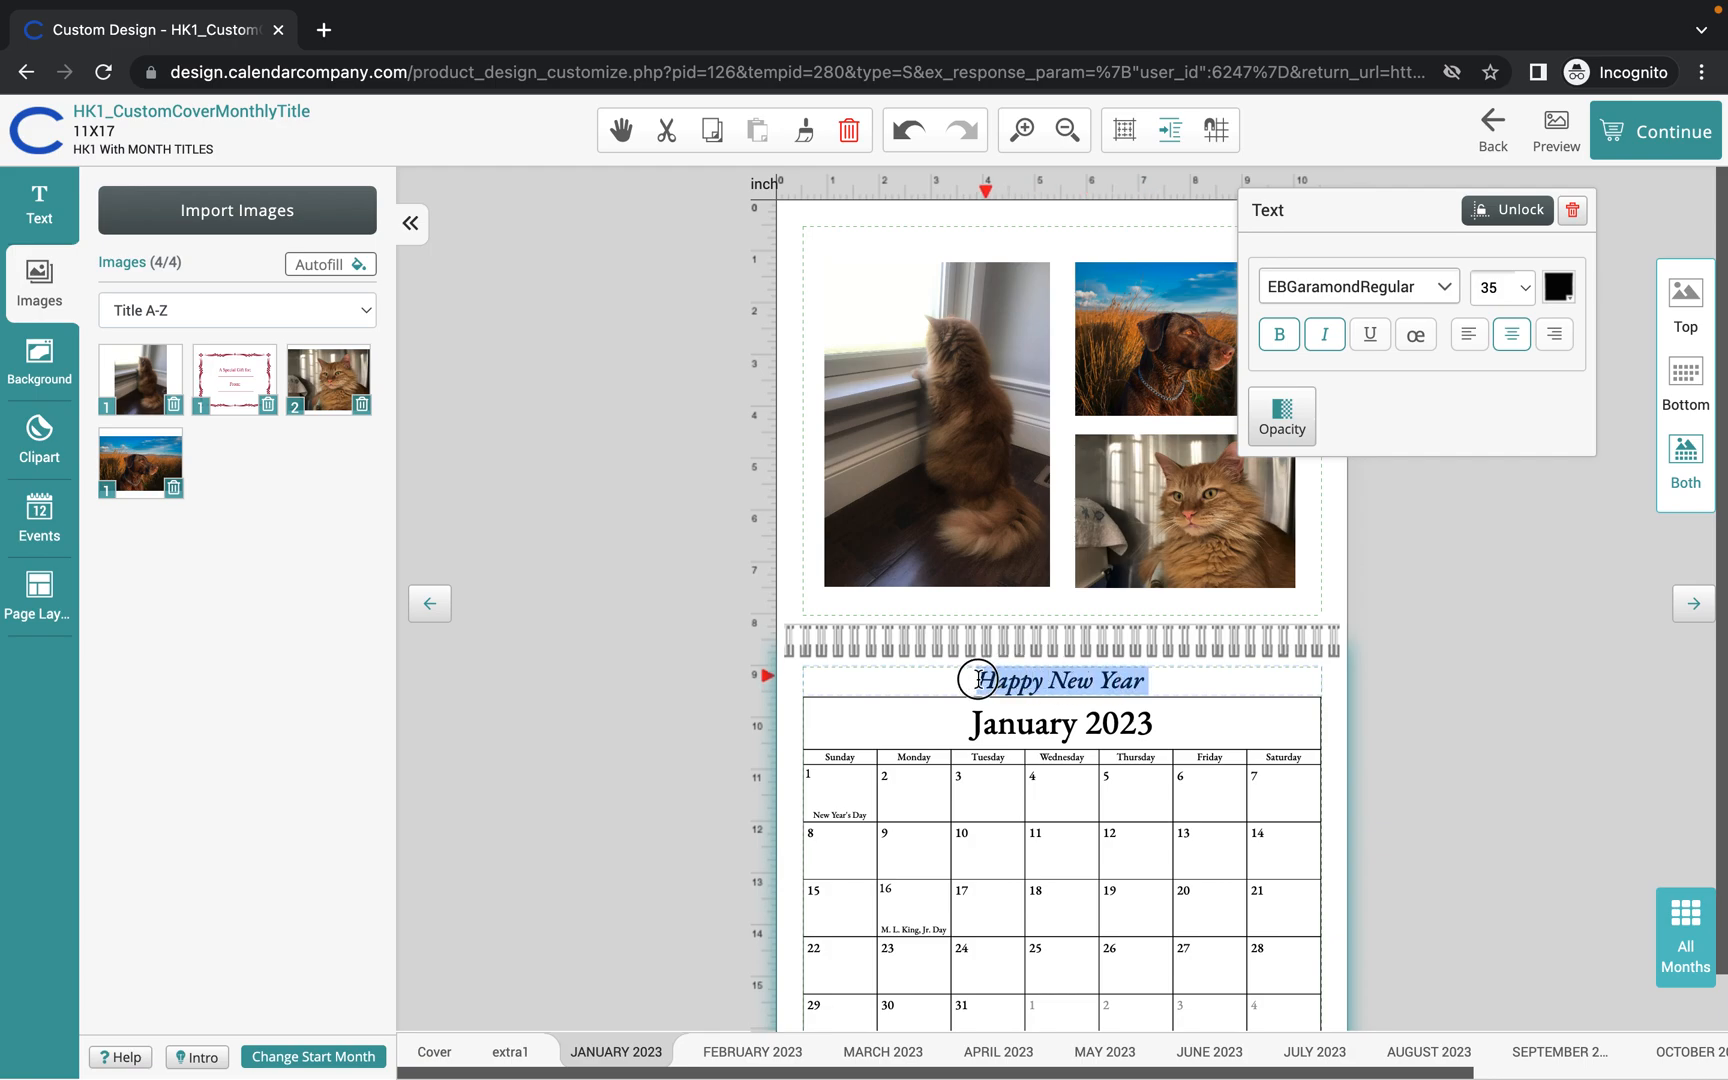
left_click(1521, 292)
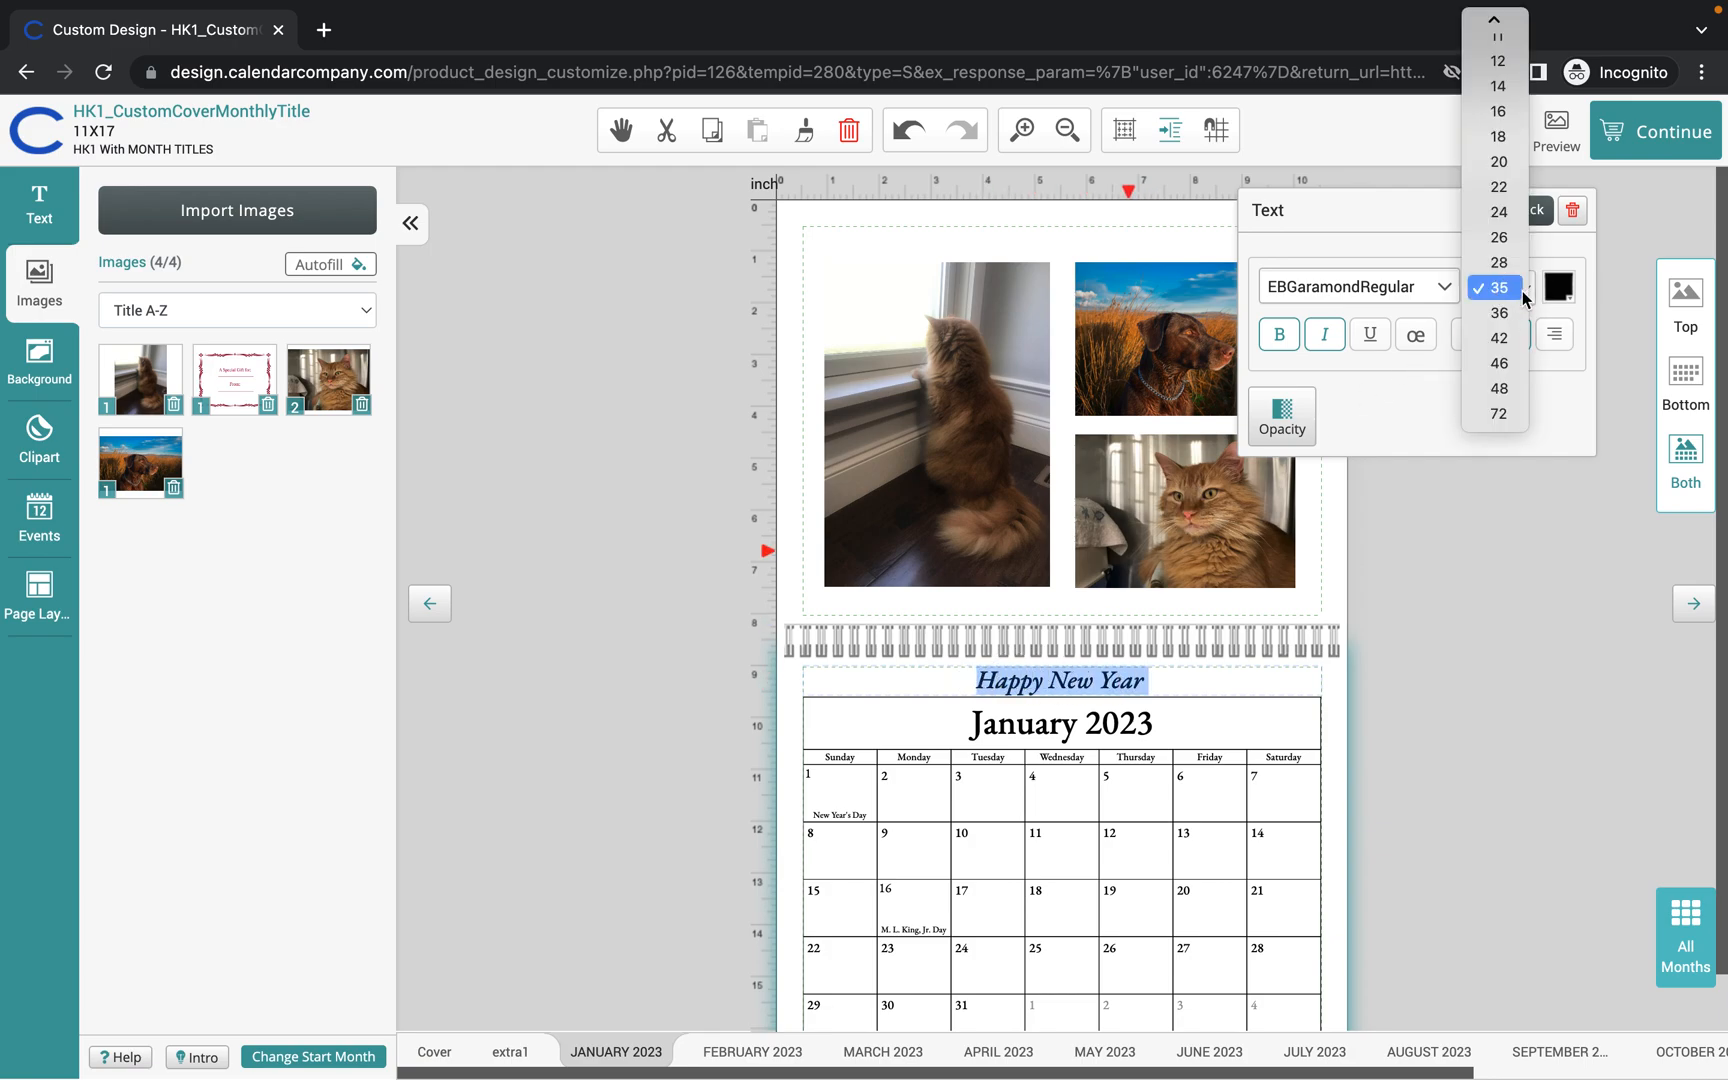
left_click(1509, 366)
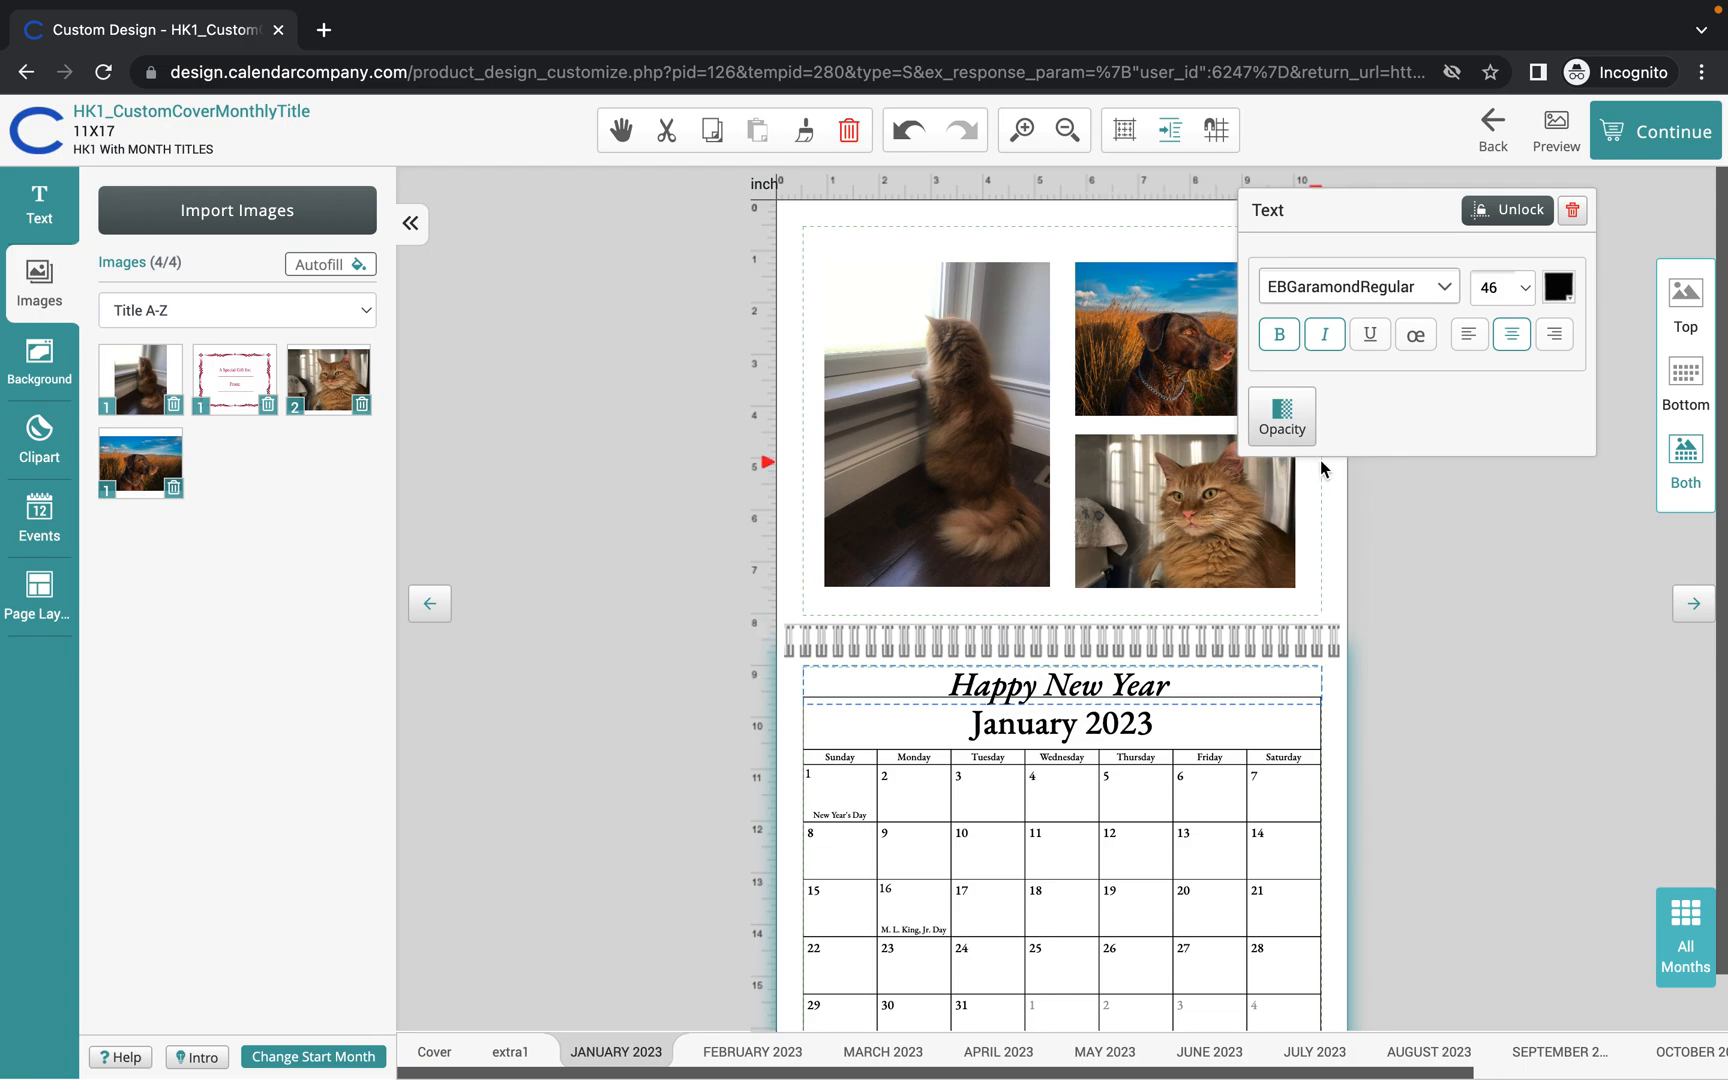
left_click(1523, 290)
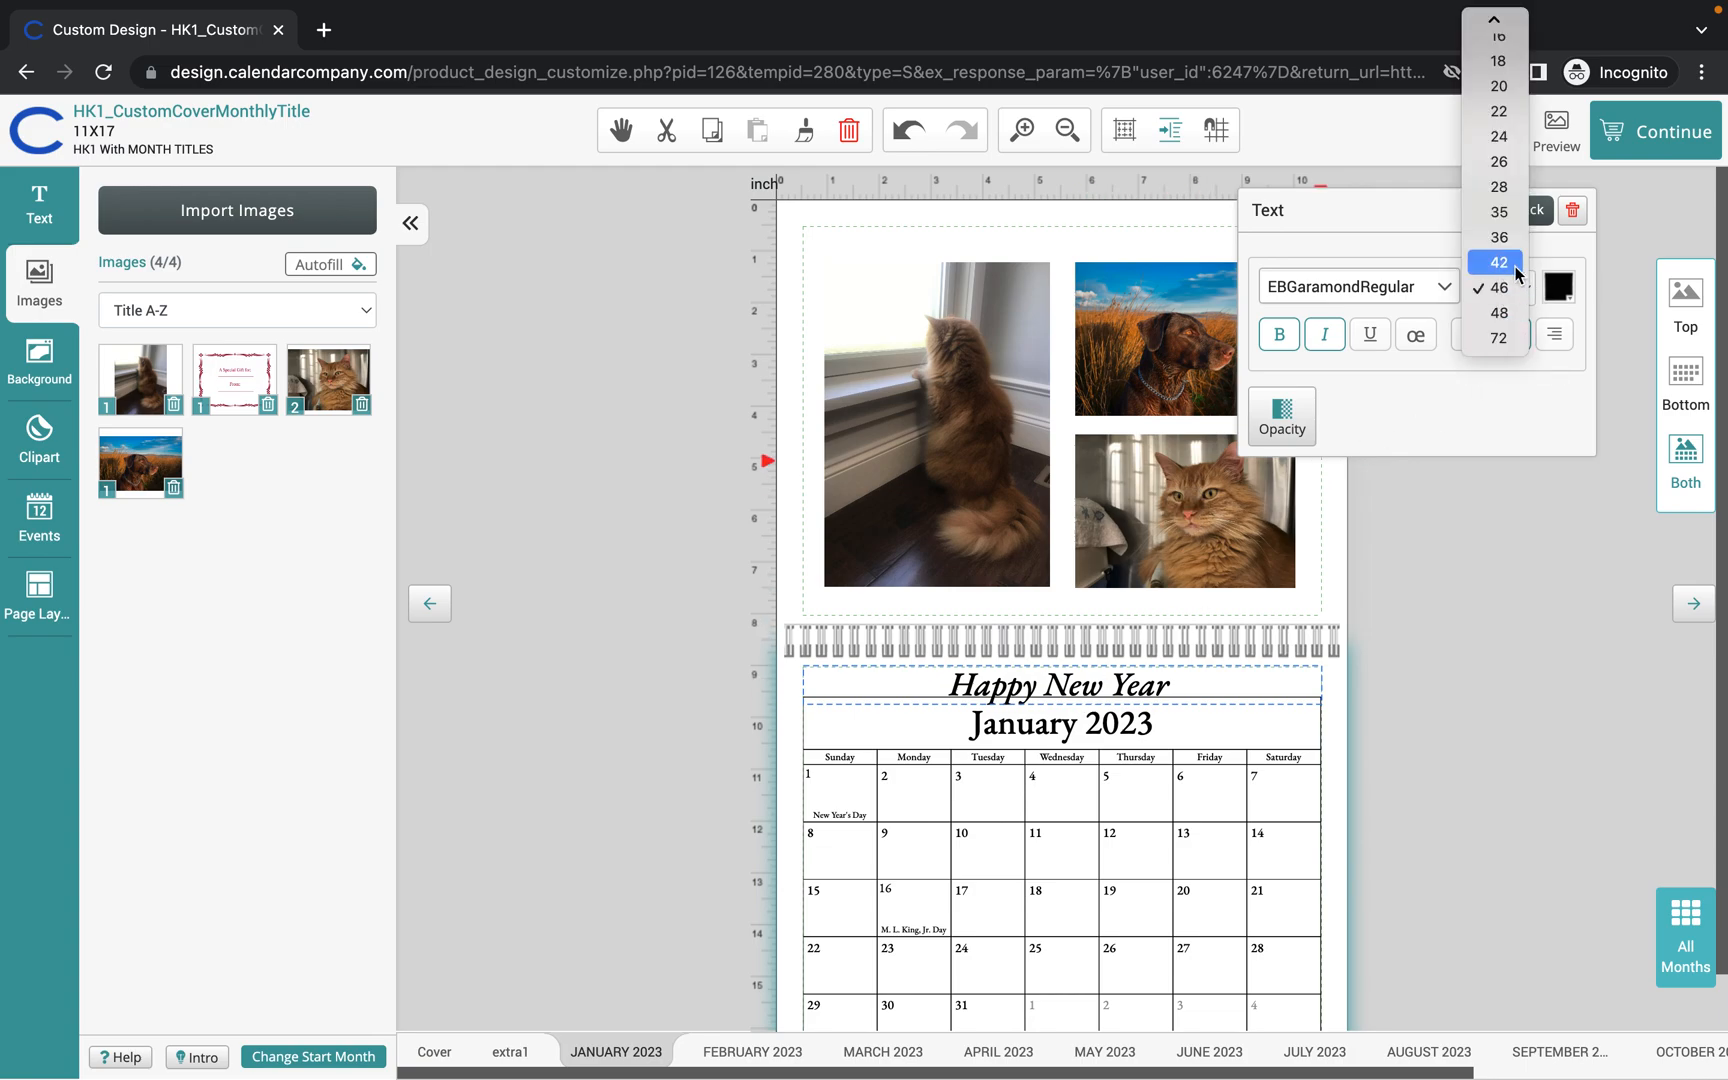
left_click(1497, 238)
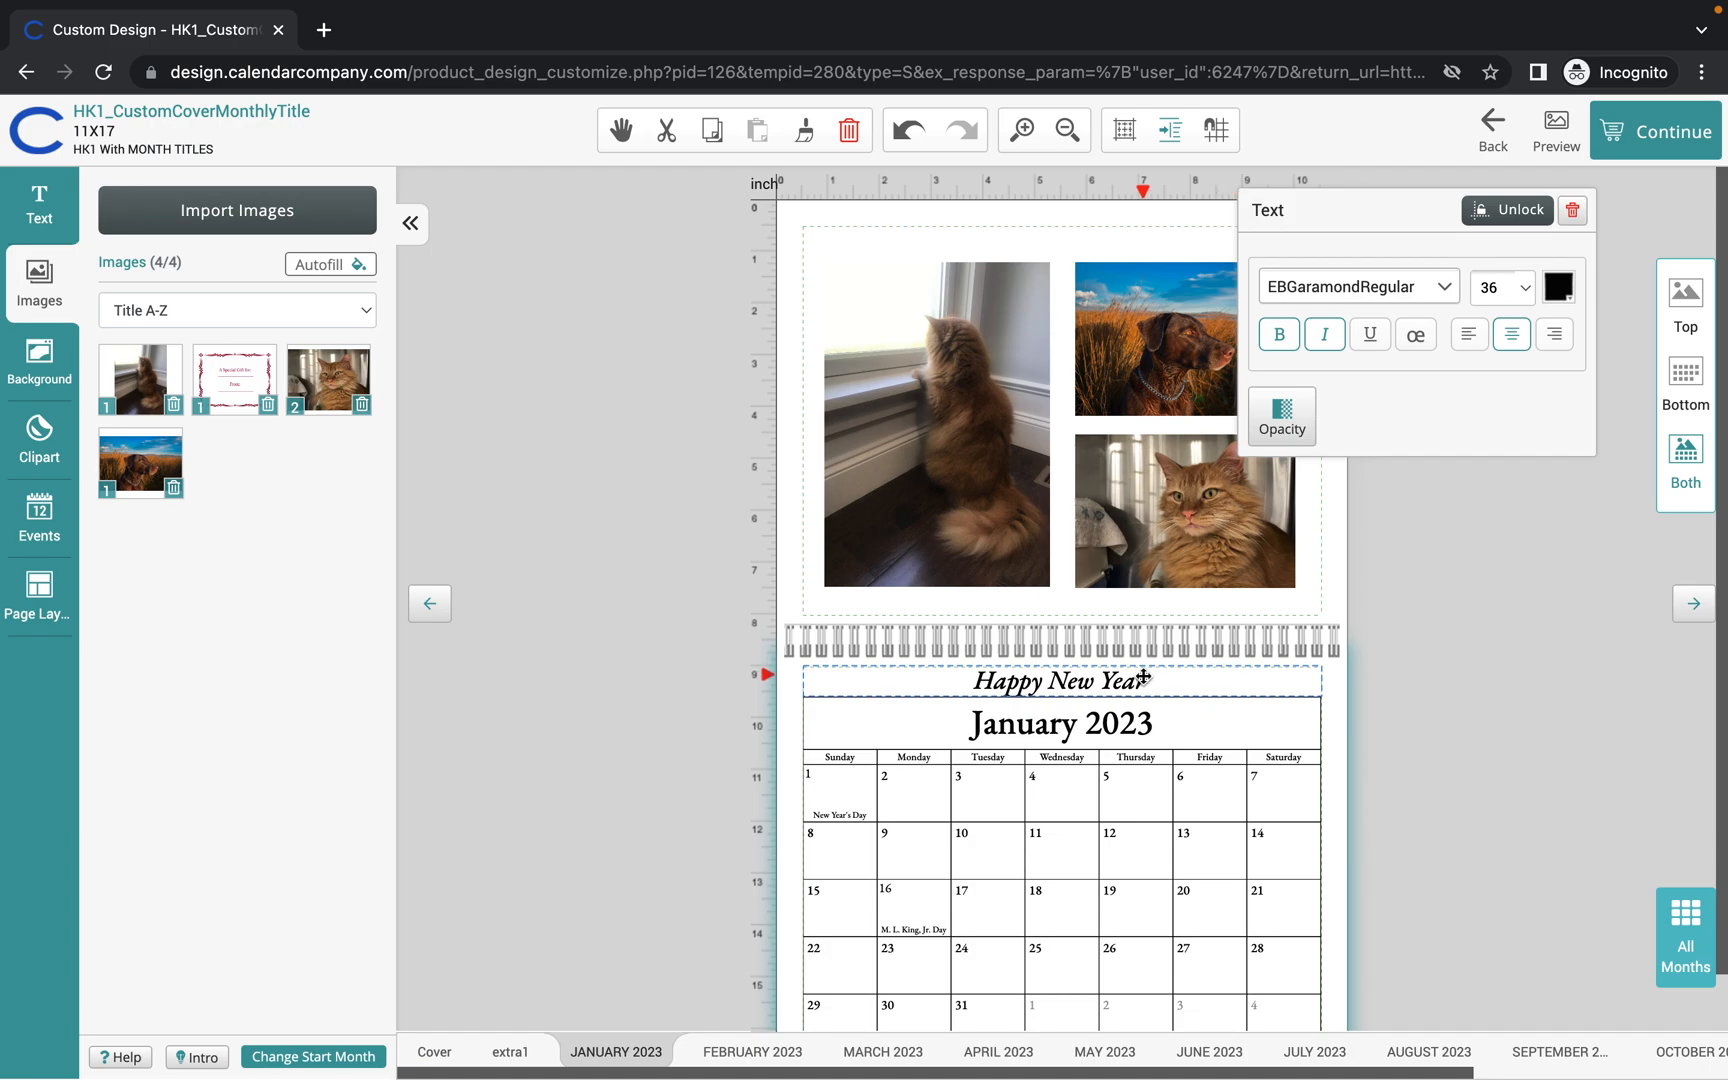
left_click_drag(1155, 682, 972, 680)
left_click(1557, 288)
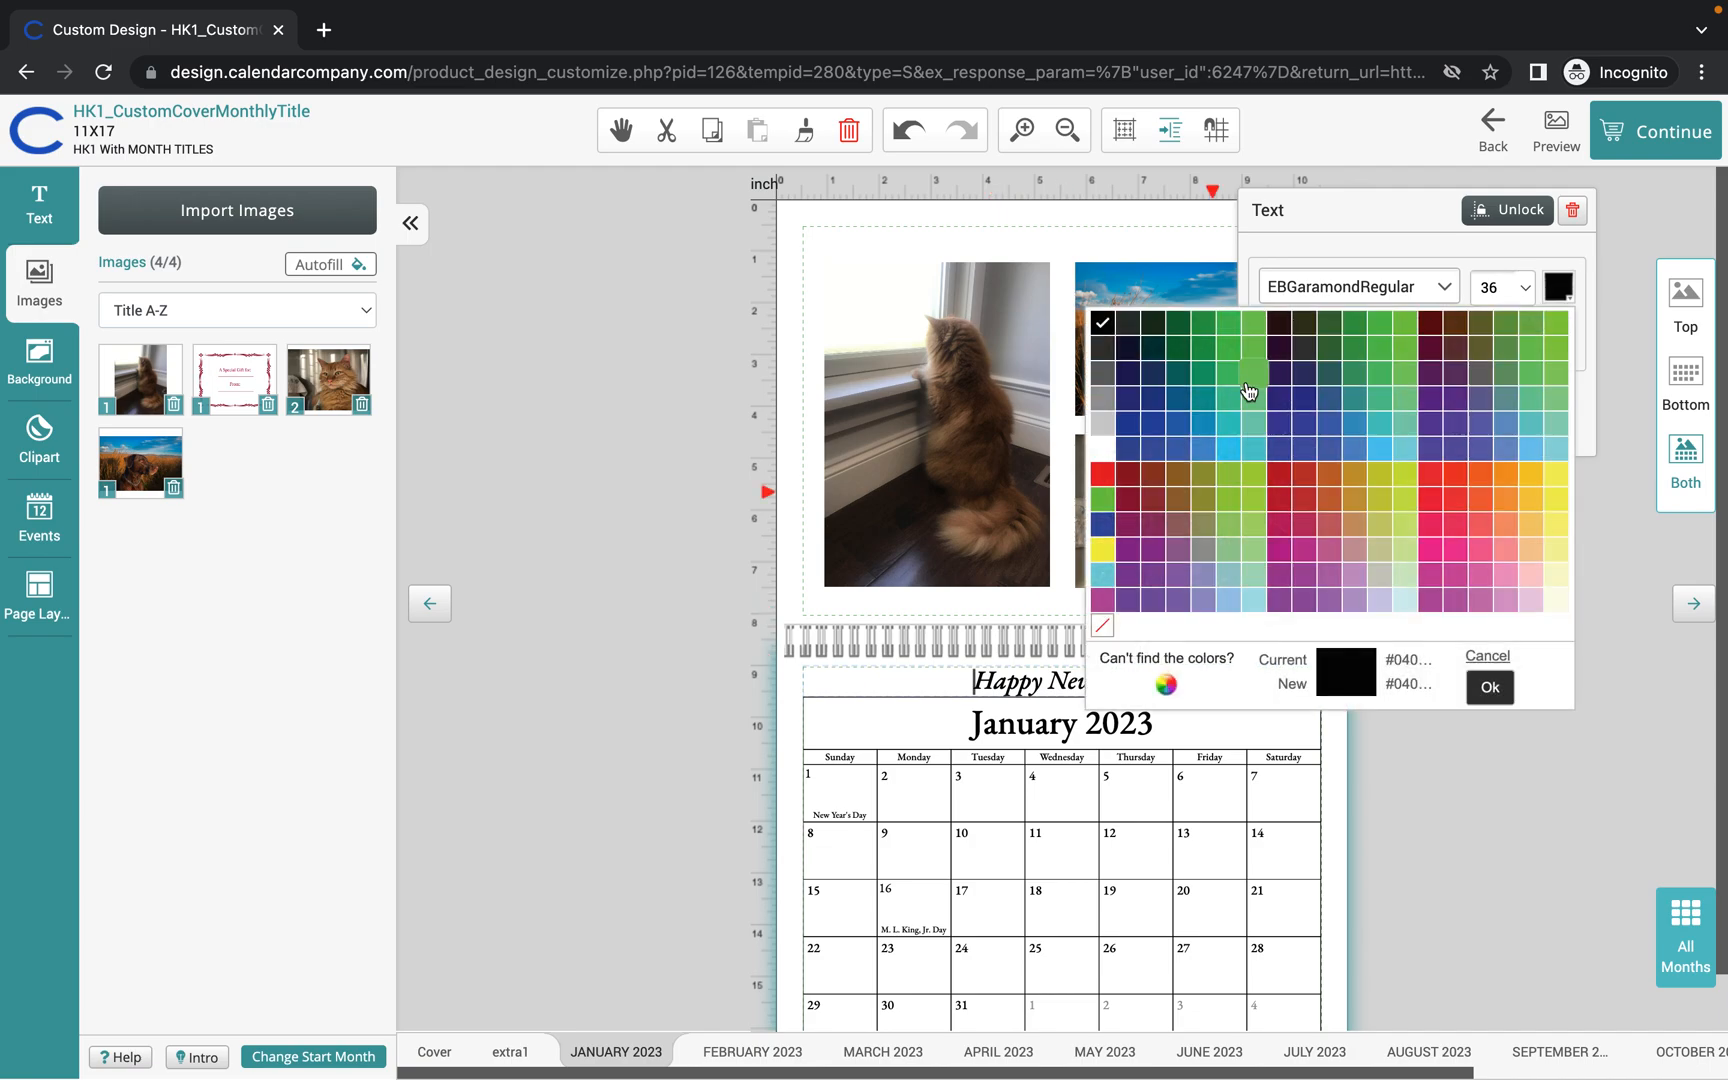
left_click(1103, 425)
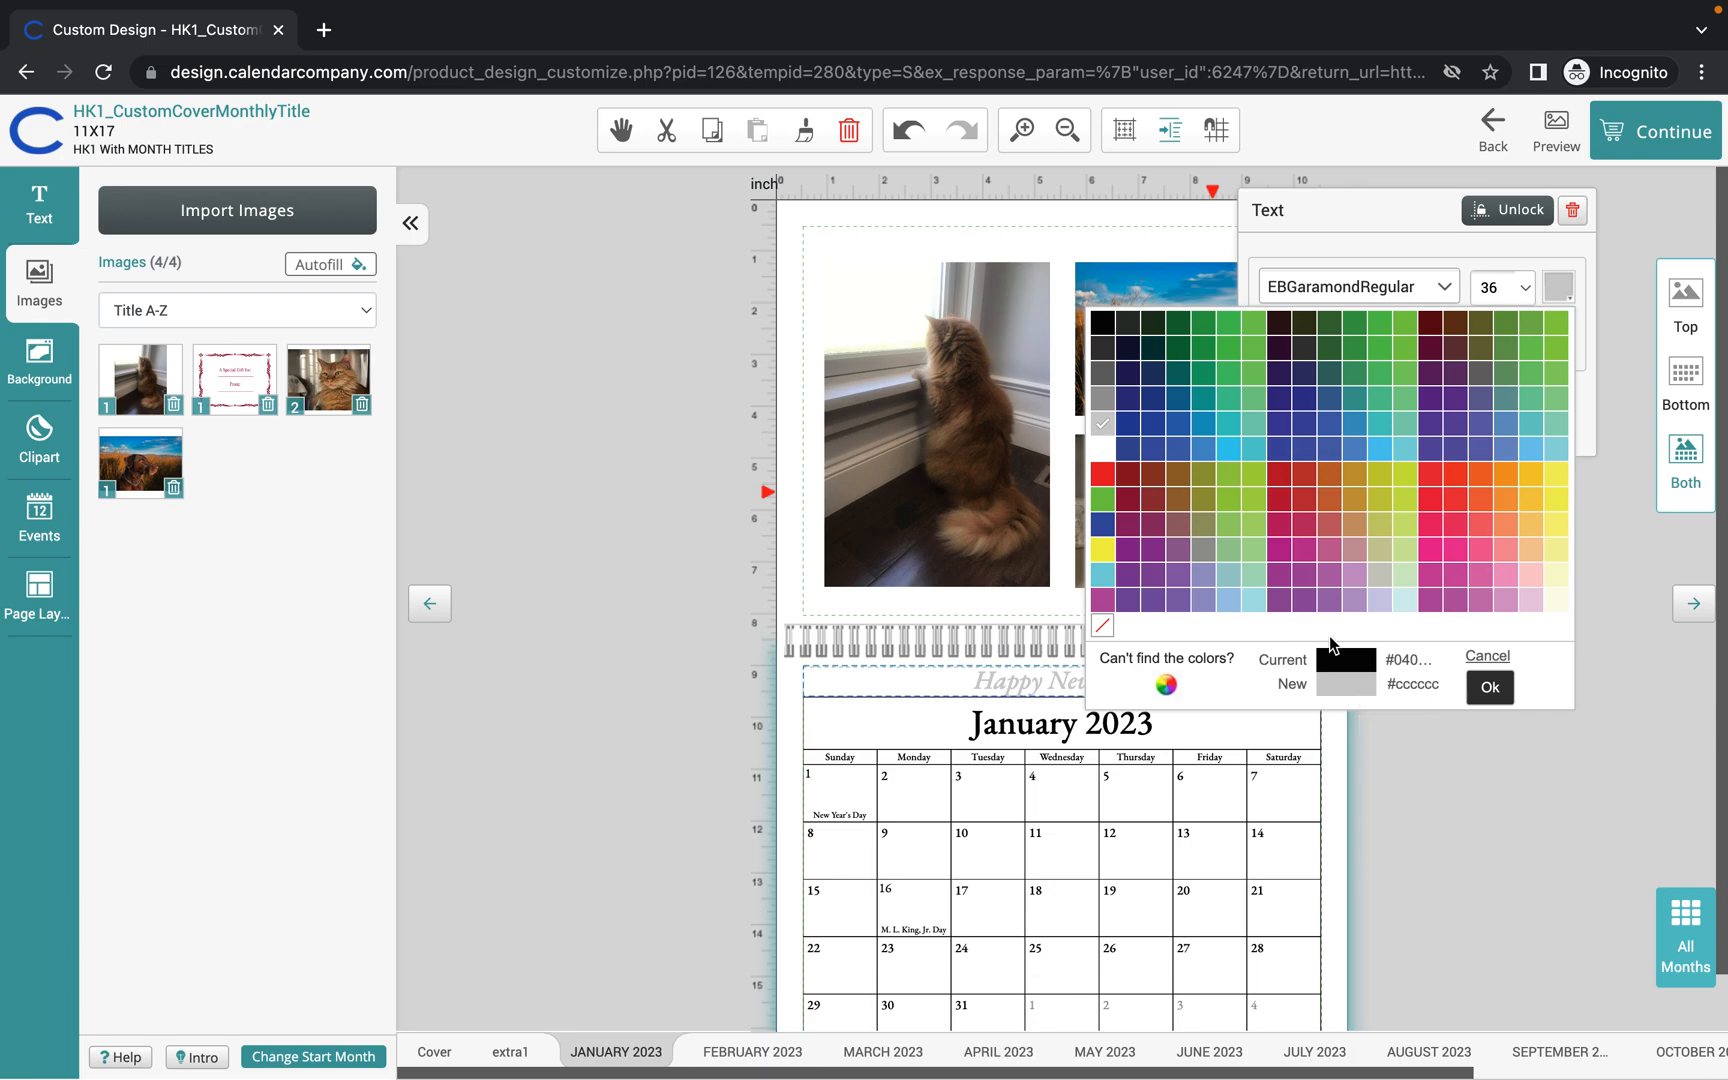
left_click(1490, 687)
left_click(1477, 714)
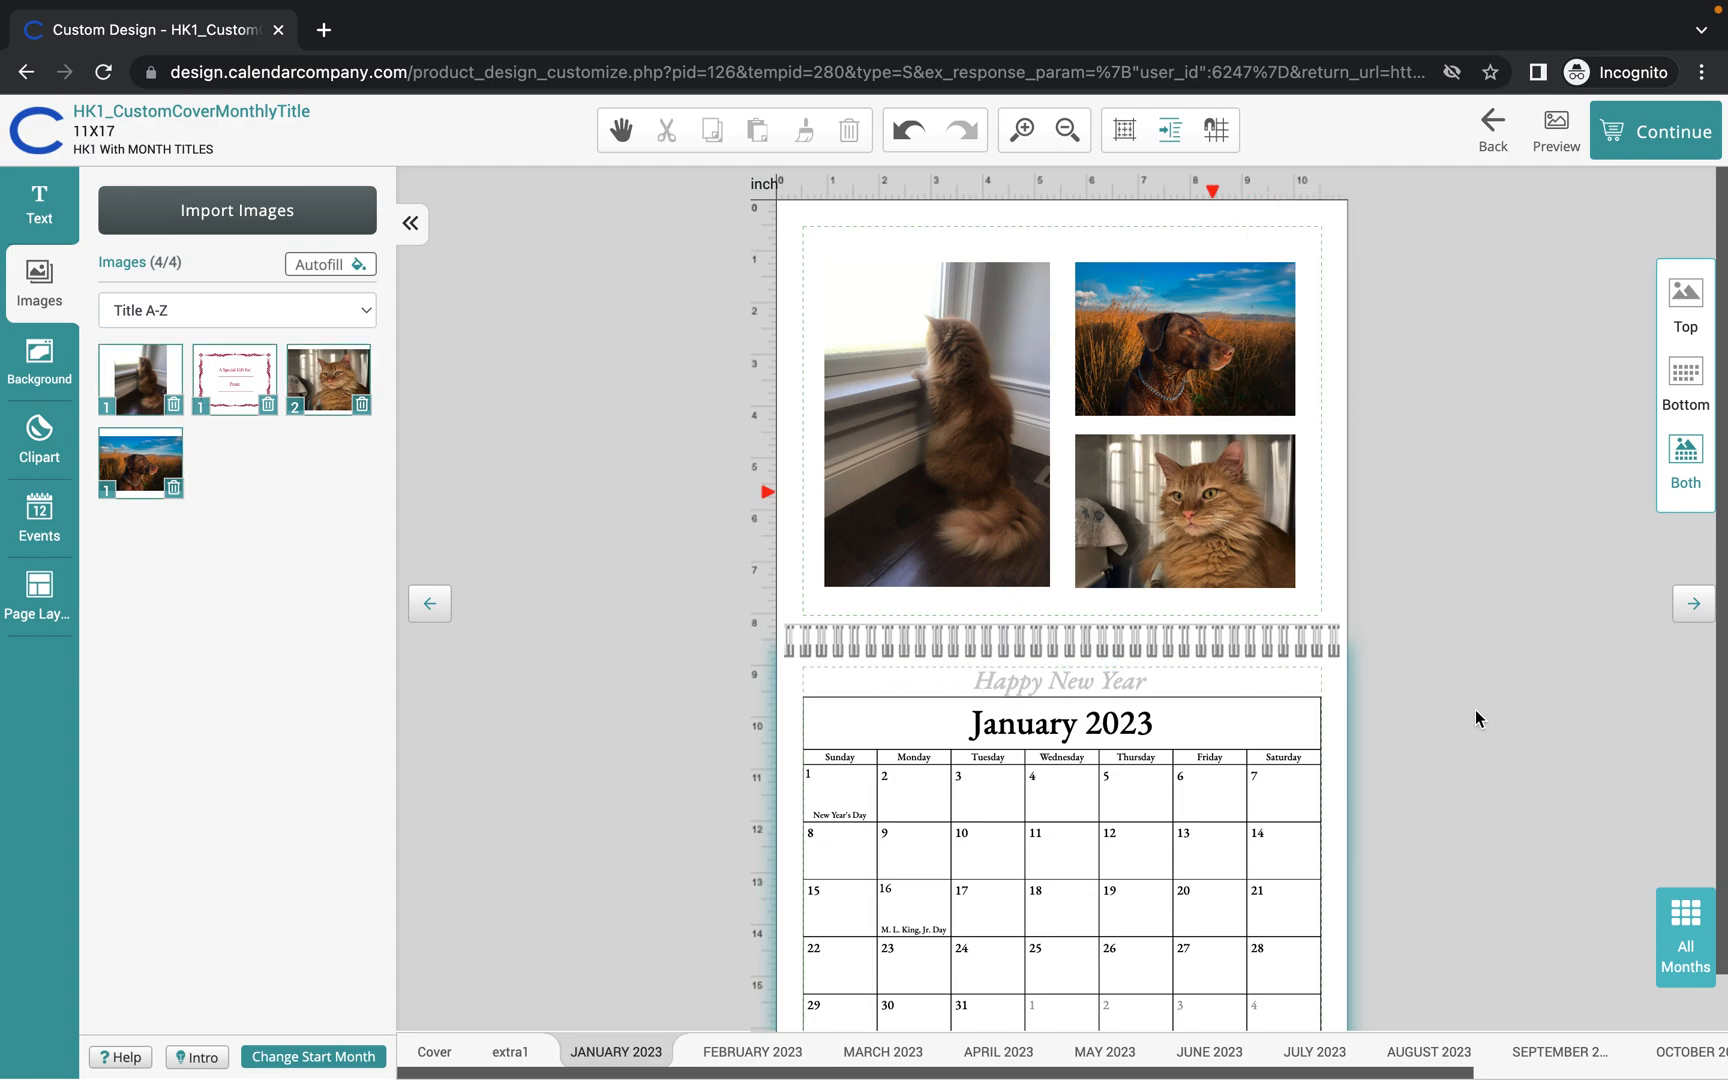
Open the Add / Edit Events dialog for the January 4 cell.
scroll(1476, 709, "down", 1)
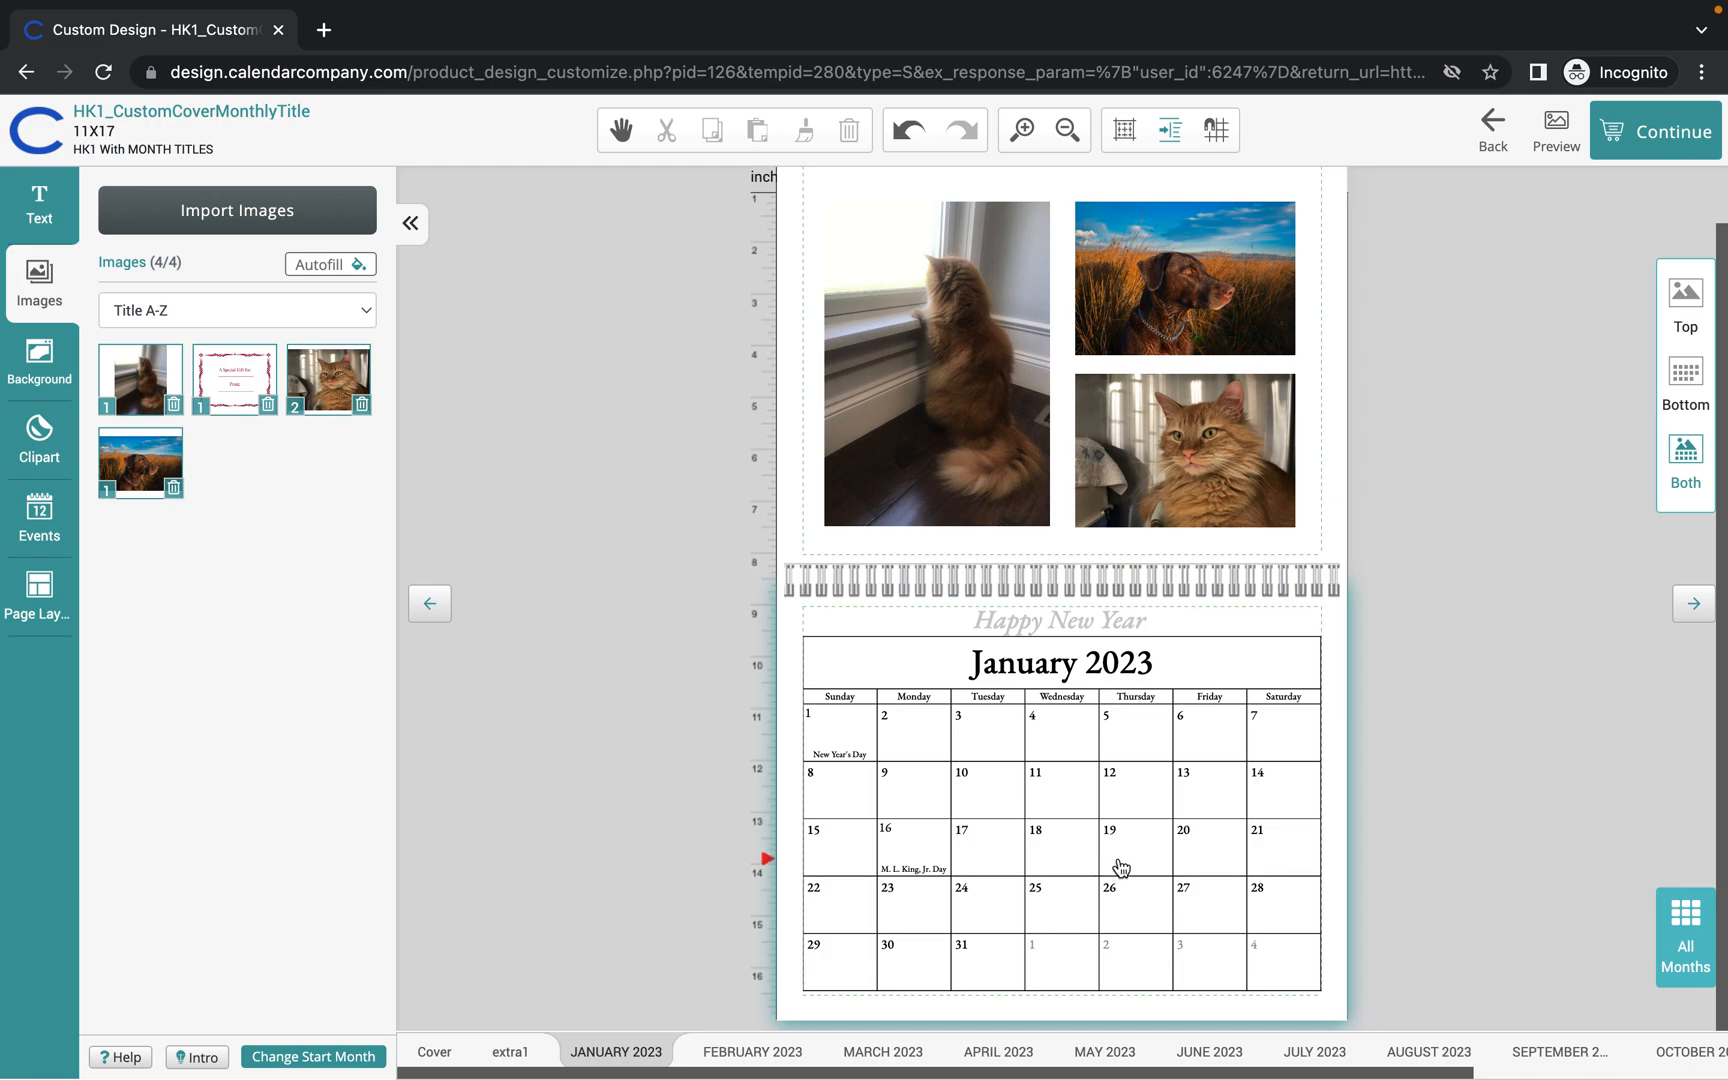
left_click(1061, 741)
double_click(1061, 741)
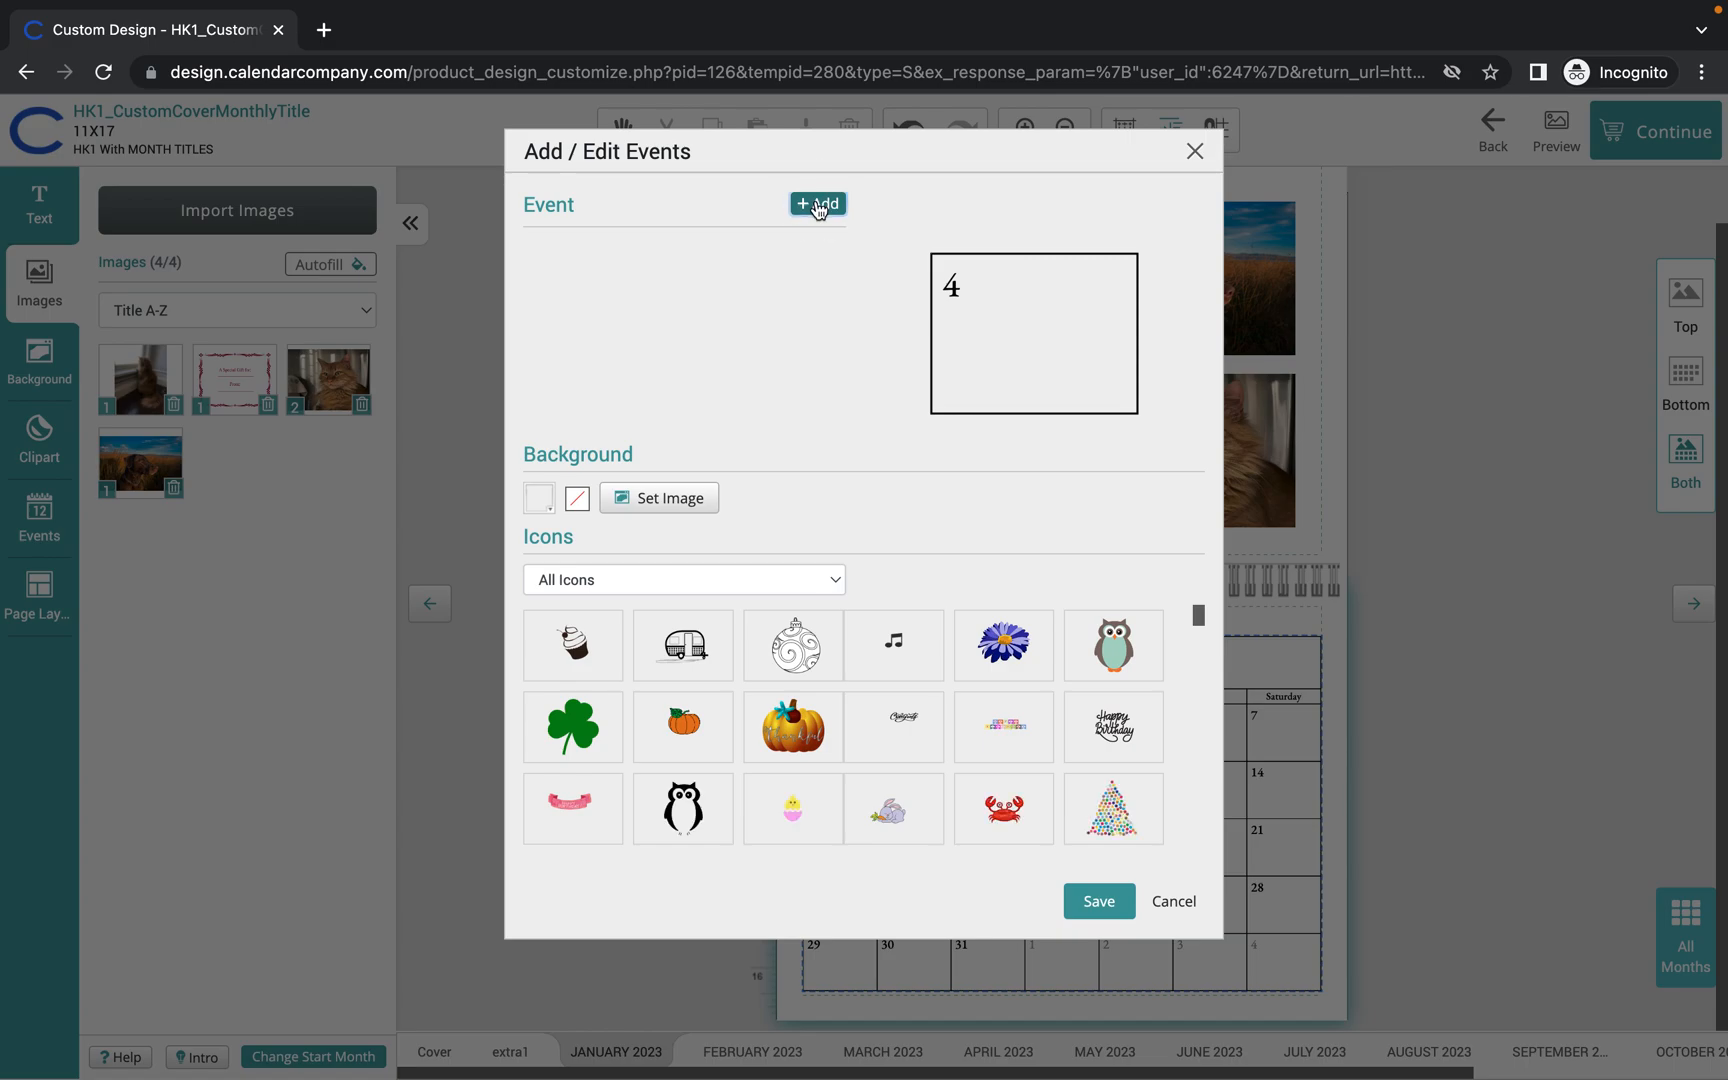
Add a January 4 event, renaming 'Sample Event' to 'New Baby Born'.
left_click(818, 205)
left_click(654, 252)
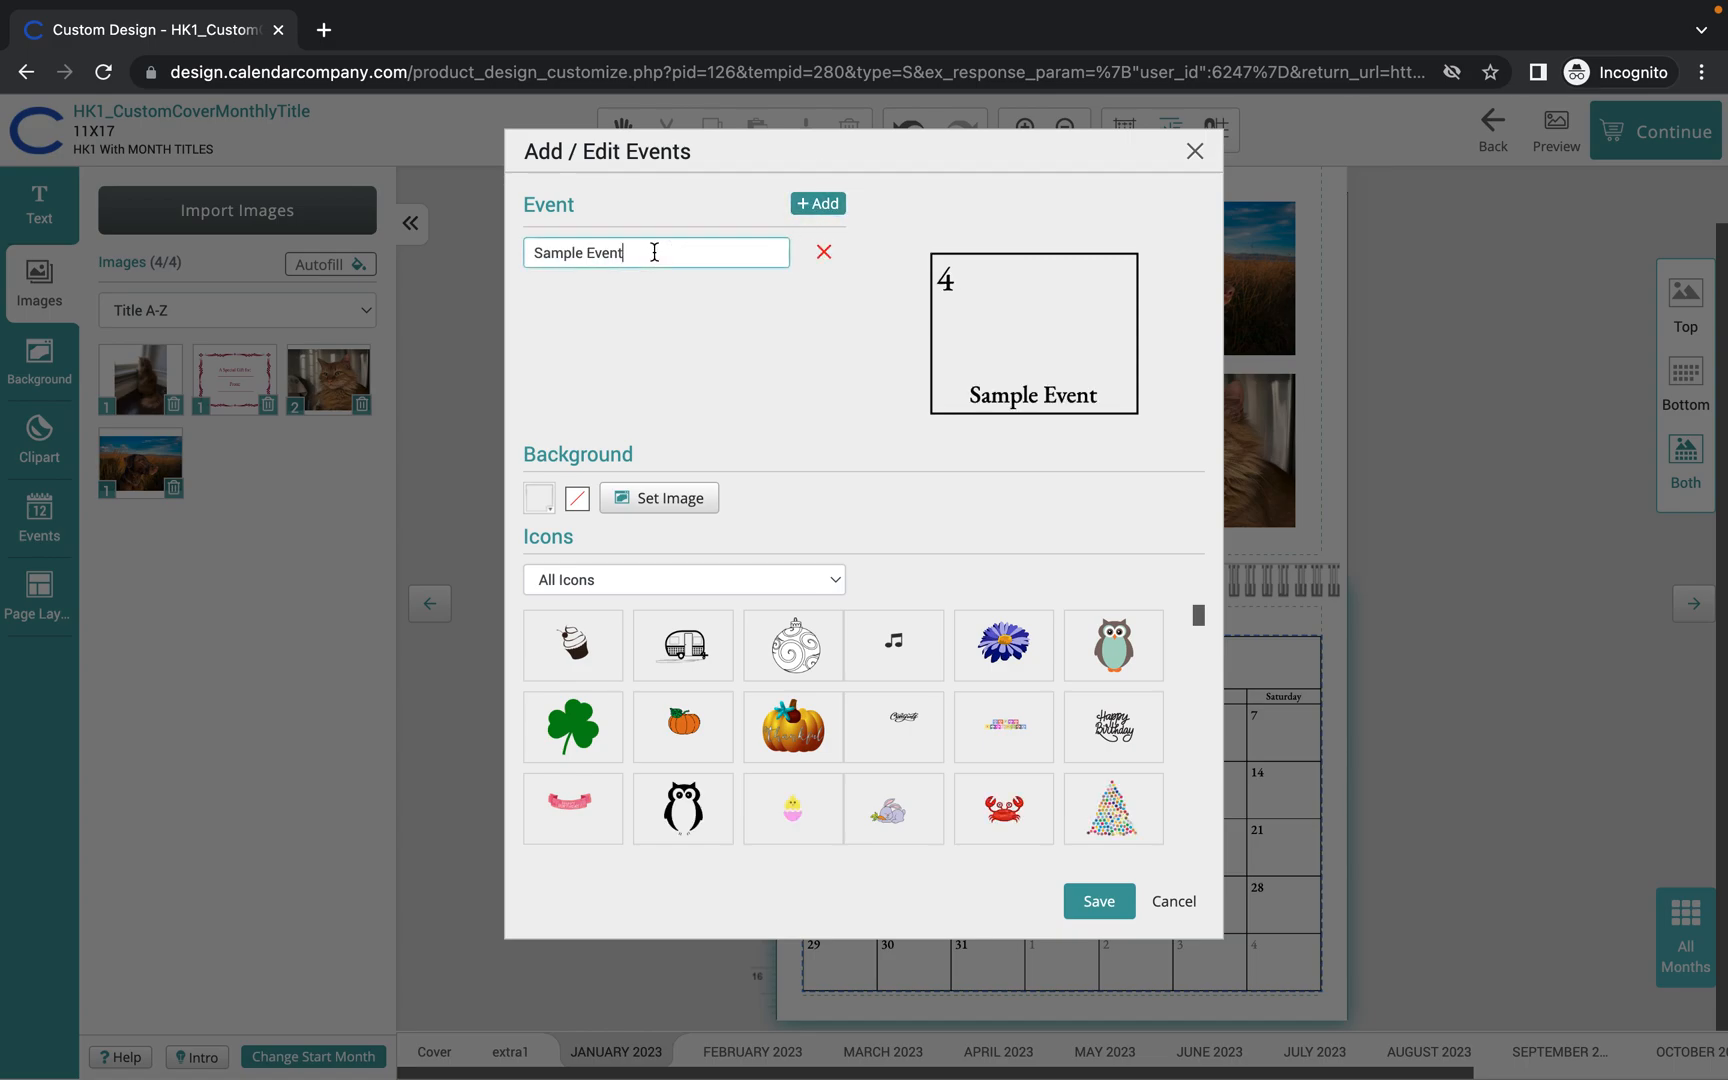
key("BackSpace")
key("BackSpace")
key("BackSpace")
key("BackSpace")
key("BackSpace")
key("BackSpace")
key("BackSpace")
key("BackSpace")
key("BackSpace")
key("BackSpace")
type("New Bab")
scroll(697, 612, "down", 1)
scroll(697, 612, "up", 1)
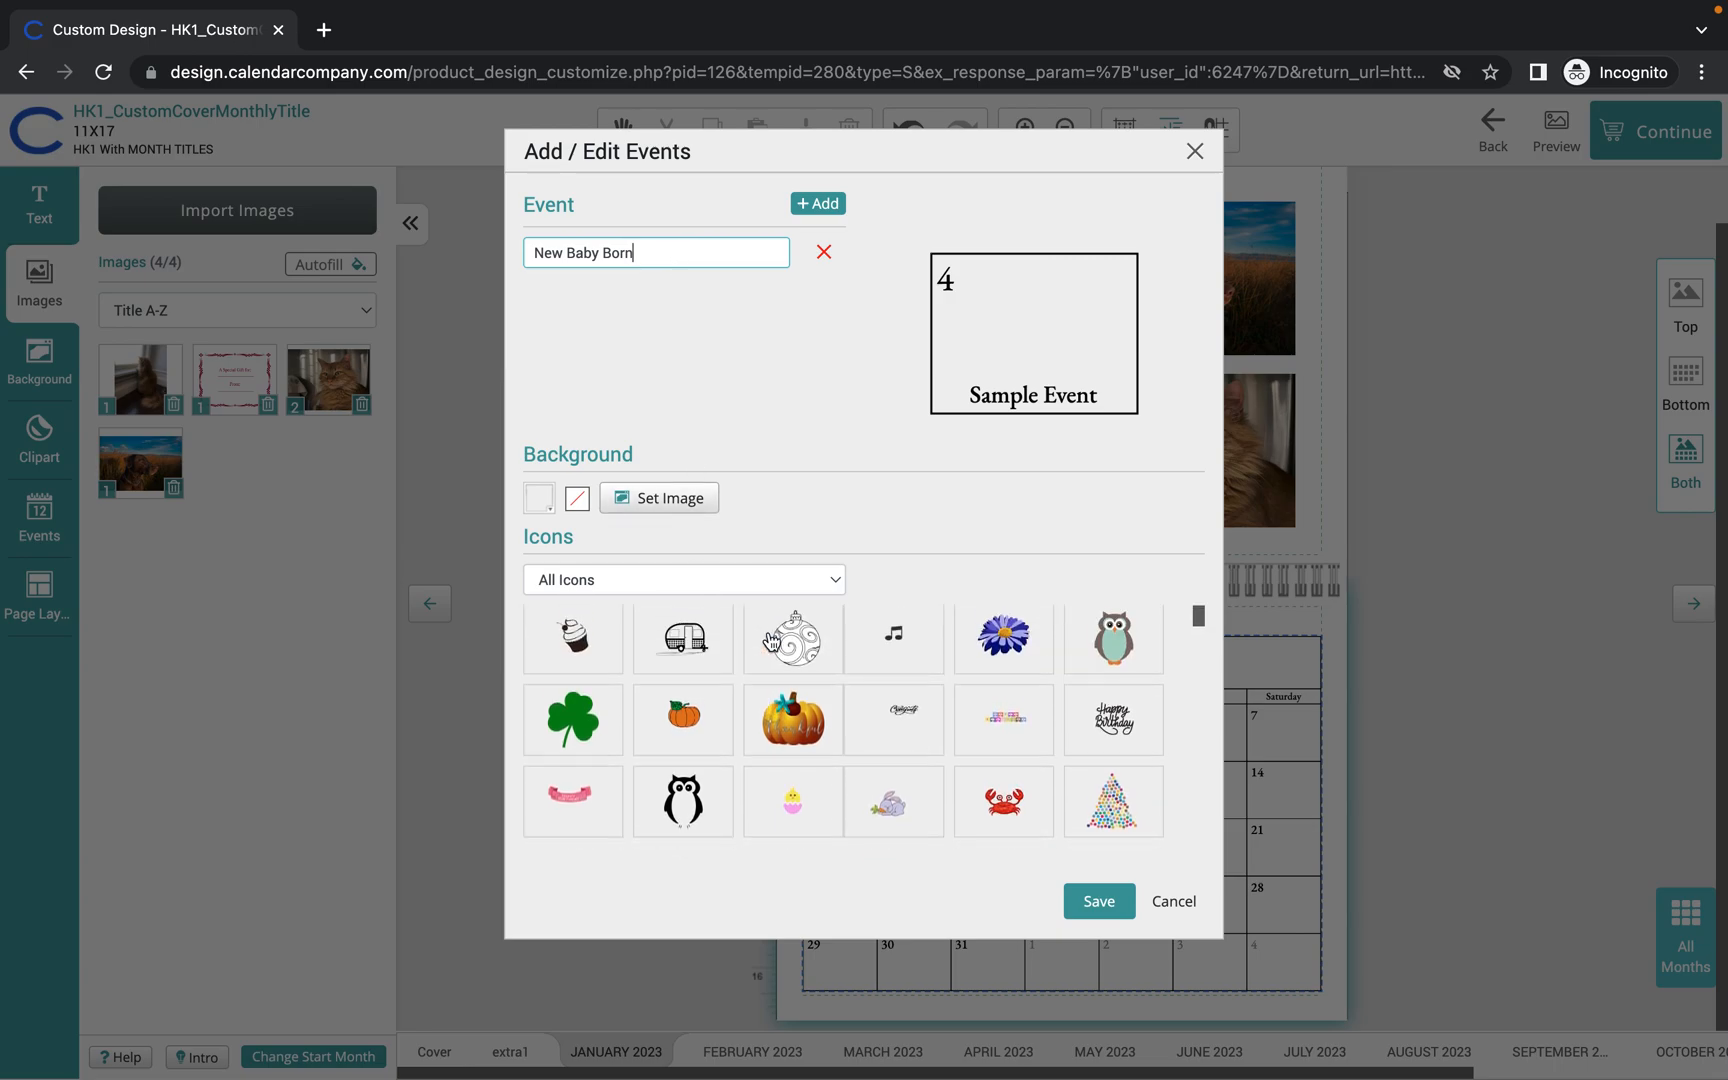
left_click(612, 580)
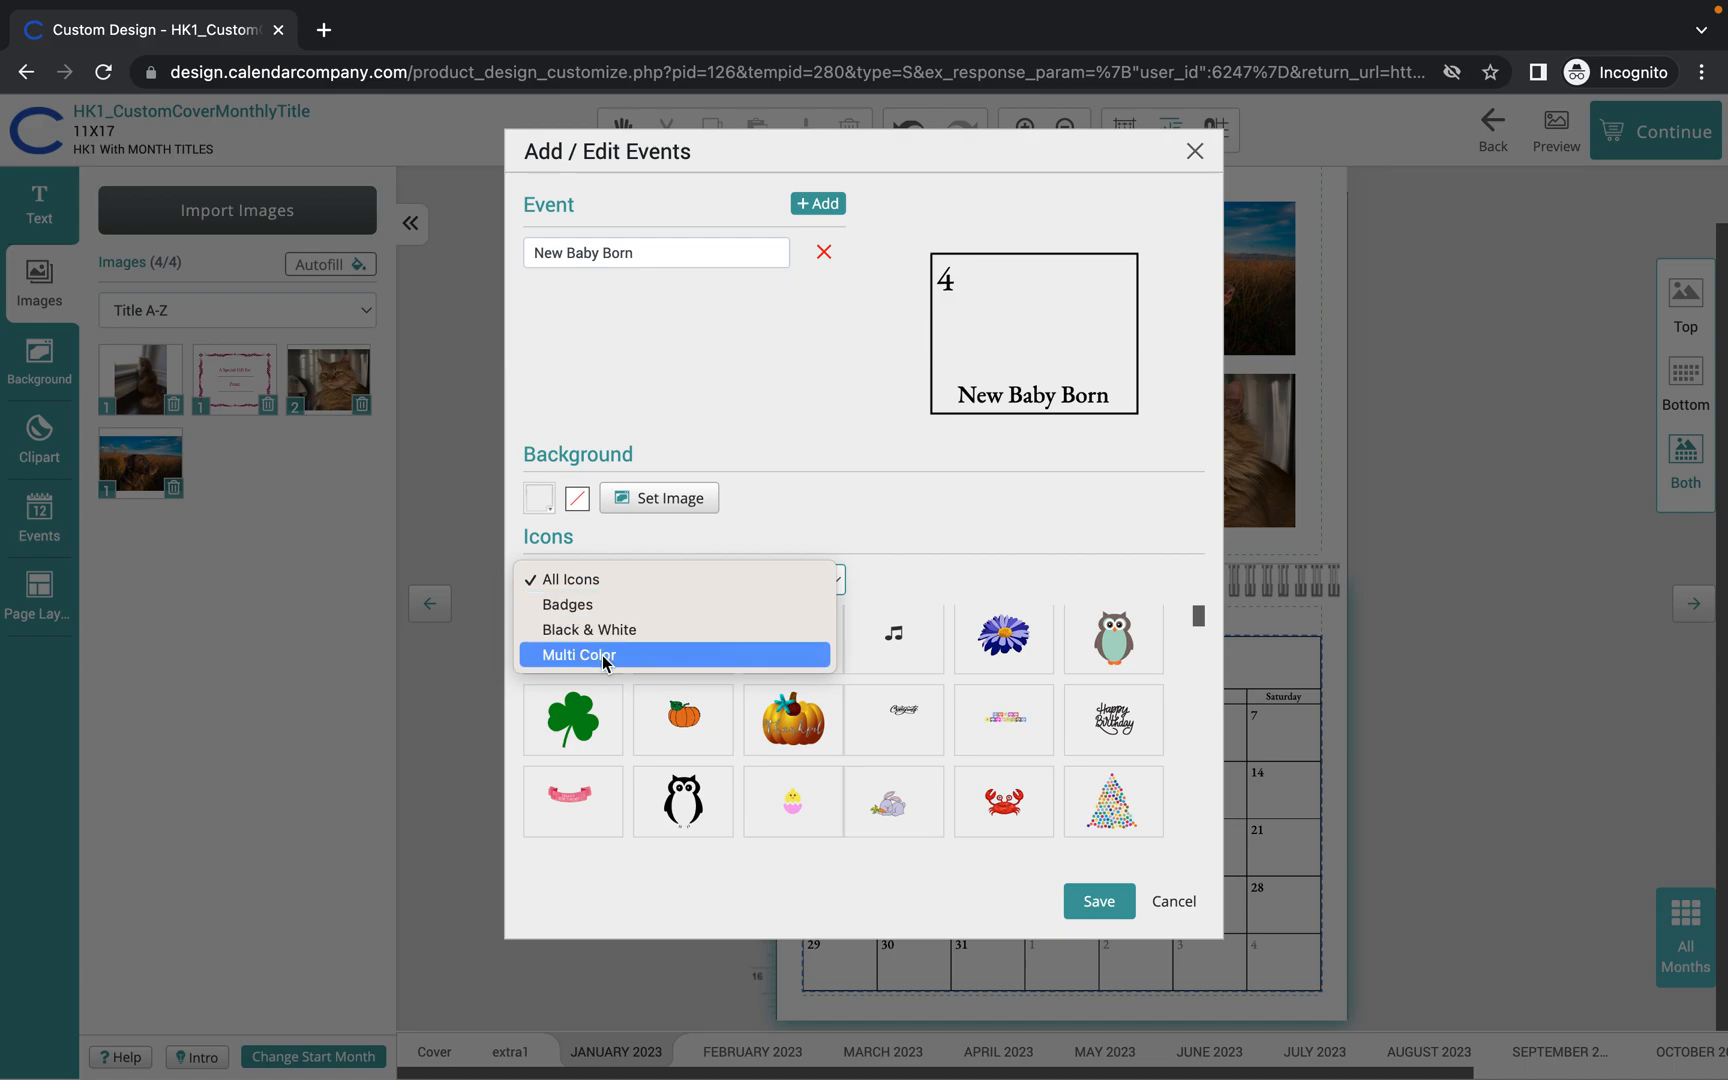
Find the black smiley-face icon in the icon grid and attach it to the event.
left_click(848, 522)
scroll(848, 720, "down", 5)
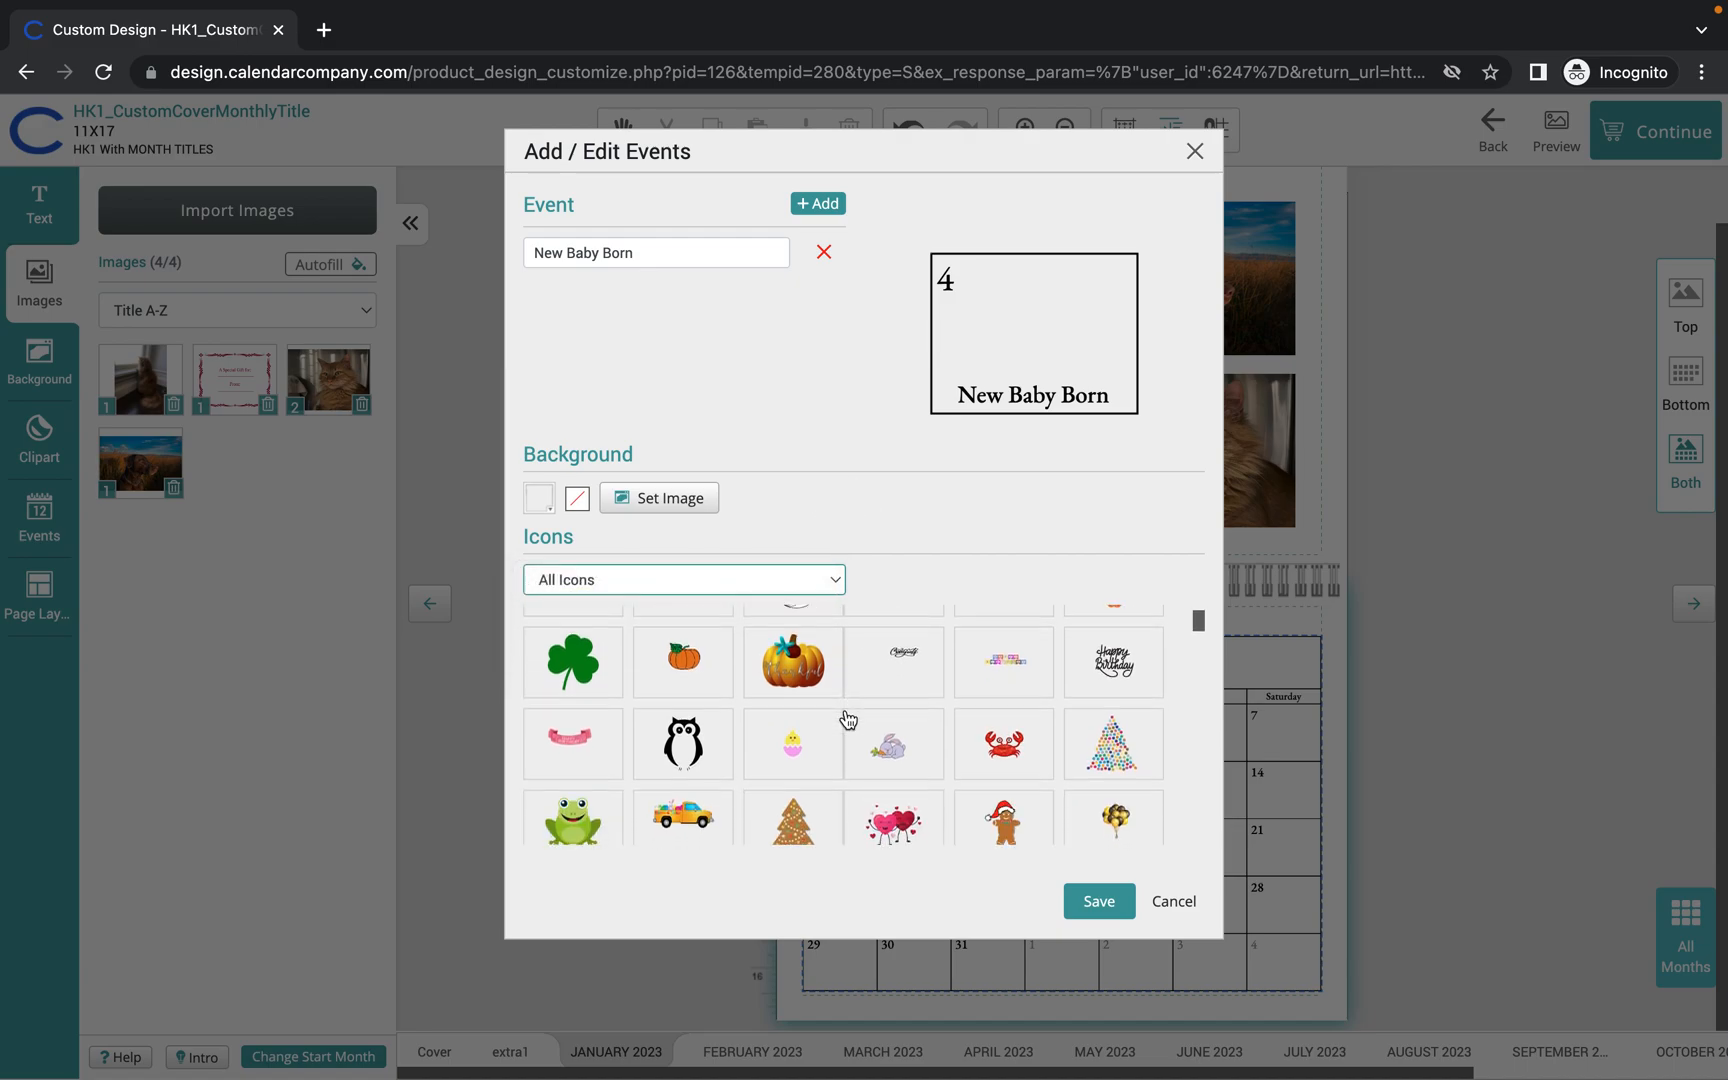
scroll(848, 720, "down", 3)
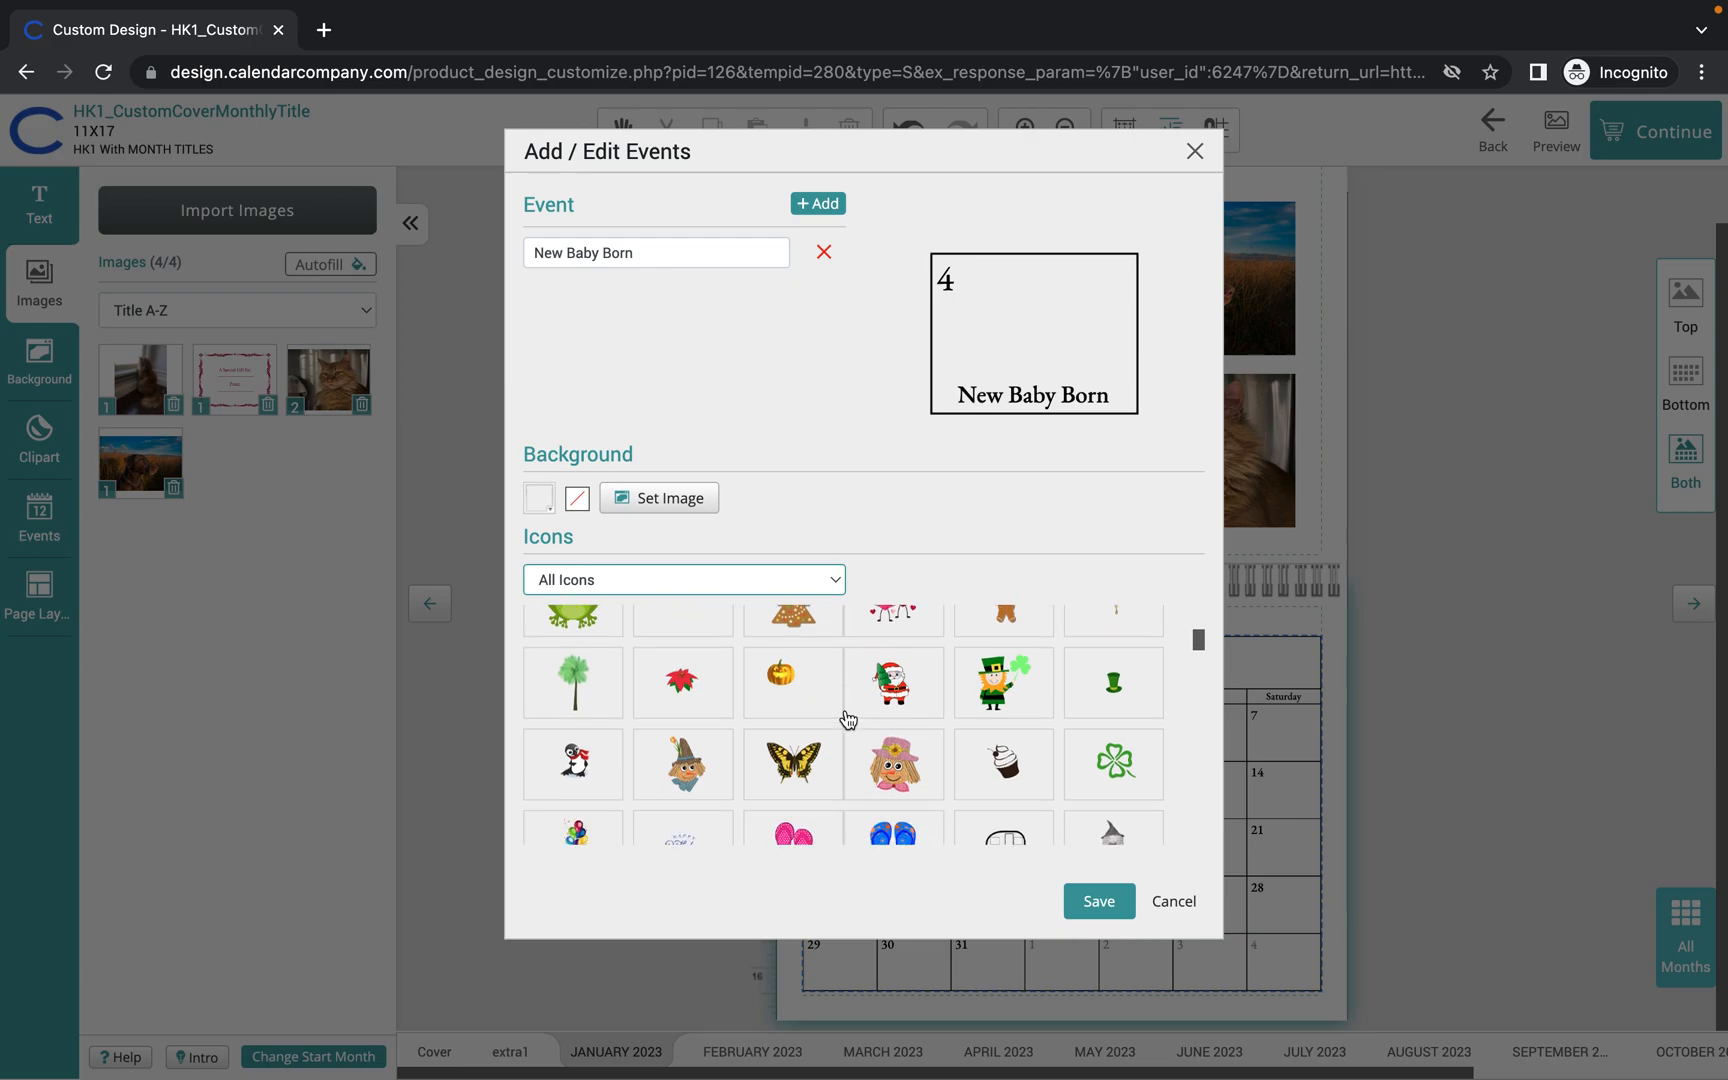
scroll(848, 720, "down", 2)
scroll(848, 720, "down", 4)
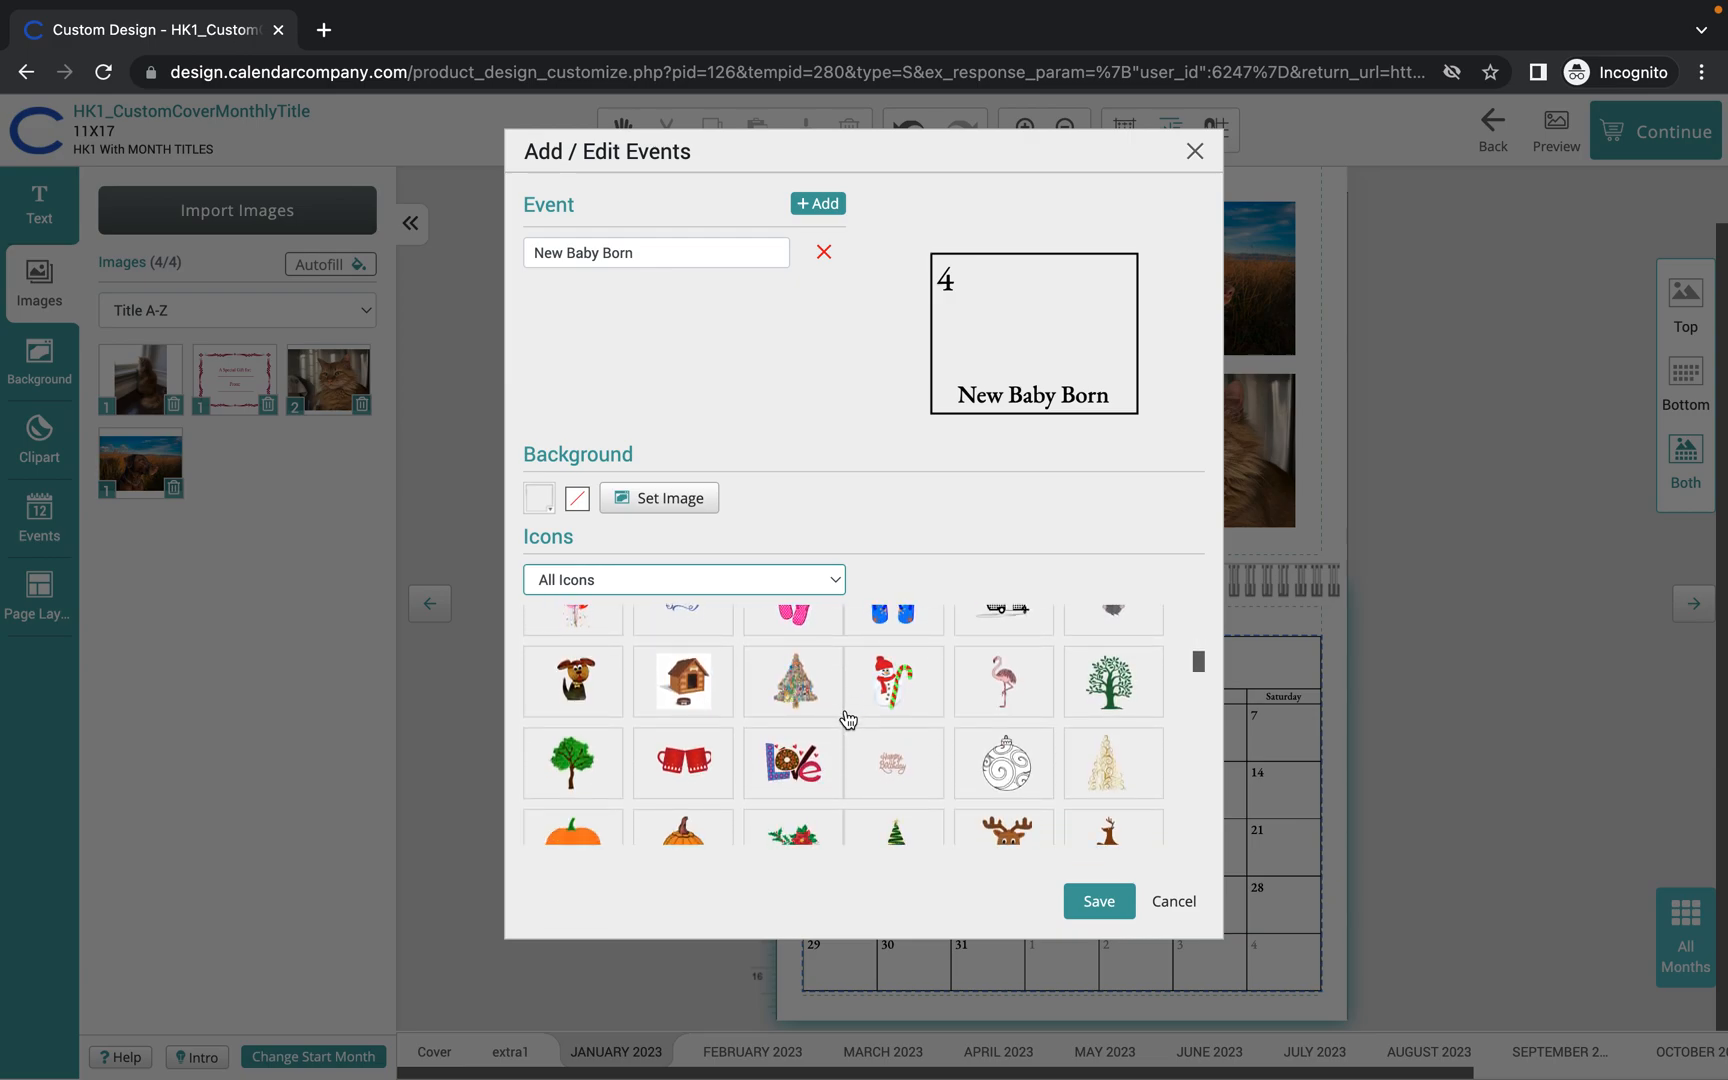
scroll(848, 720, "down", 3)
scroll(848, 720, "down", 2)
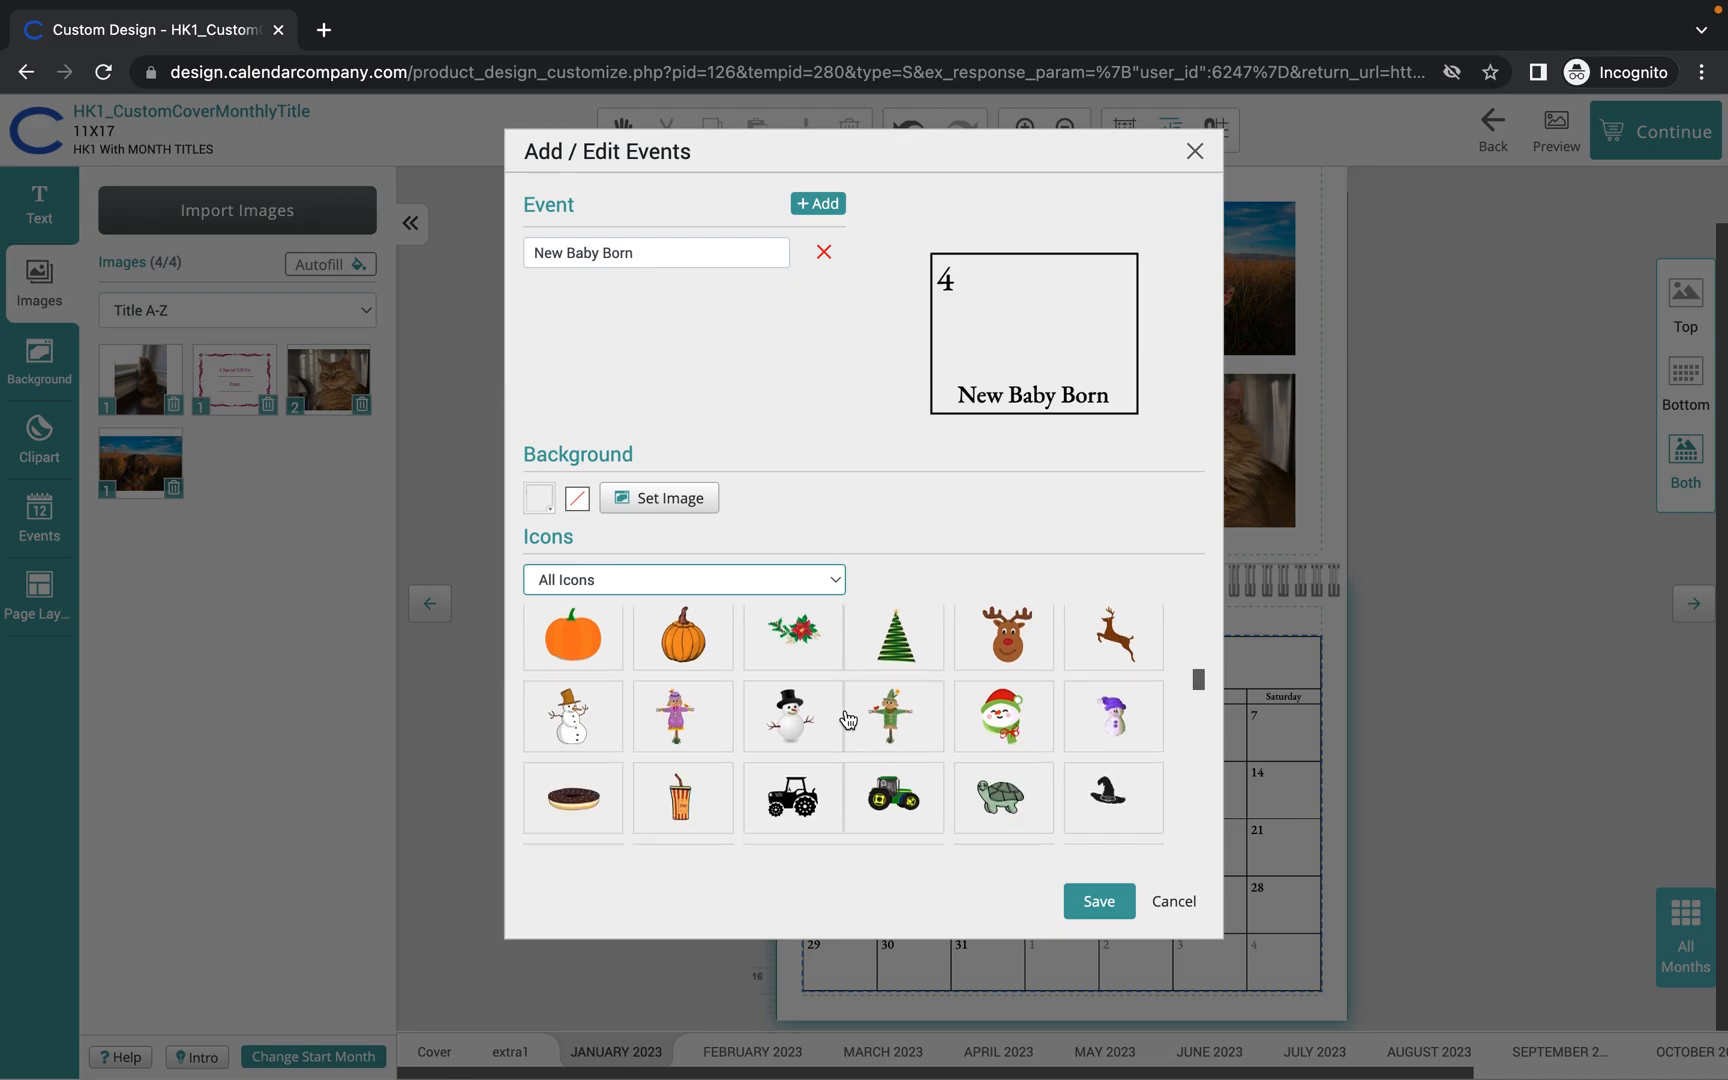
scroll(848, 720, "down", 3)
scroll(848, 720, "down", 4)
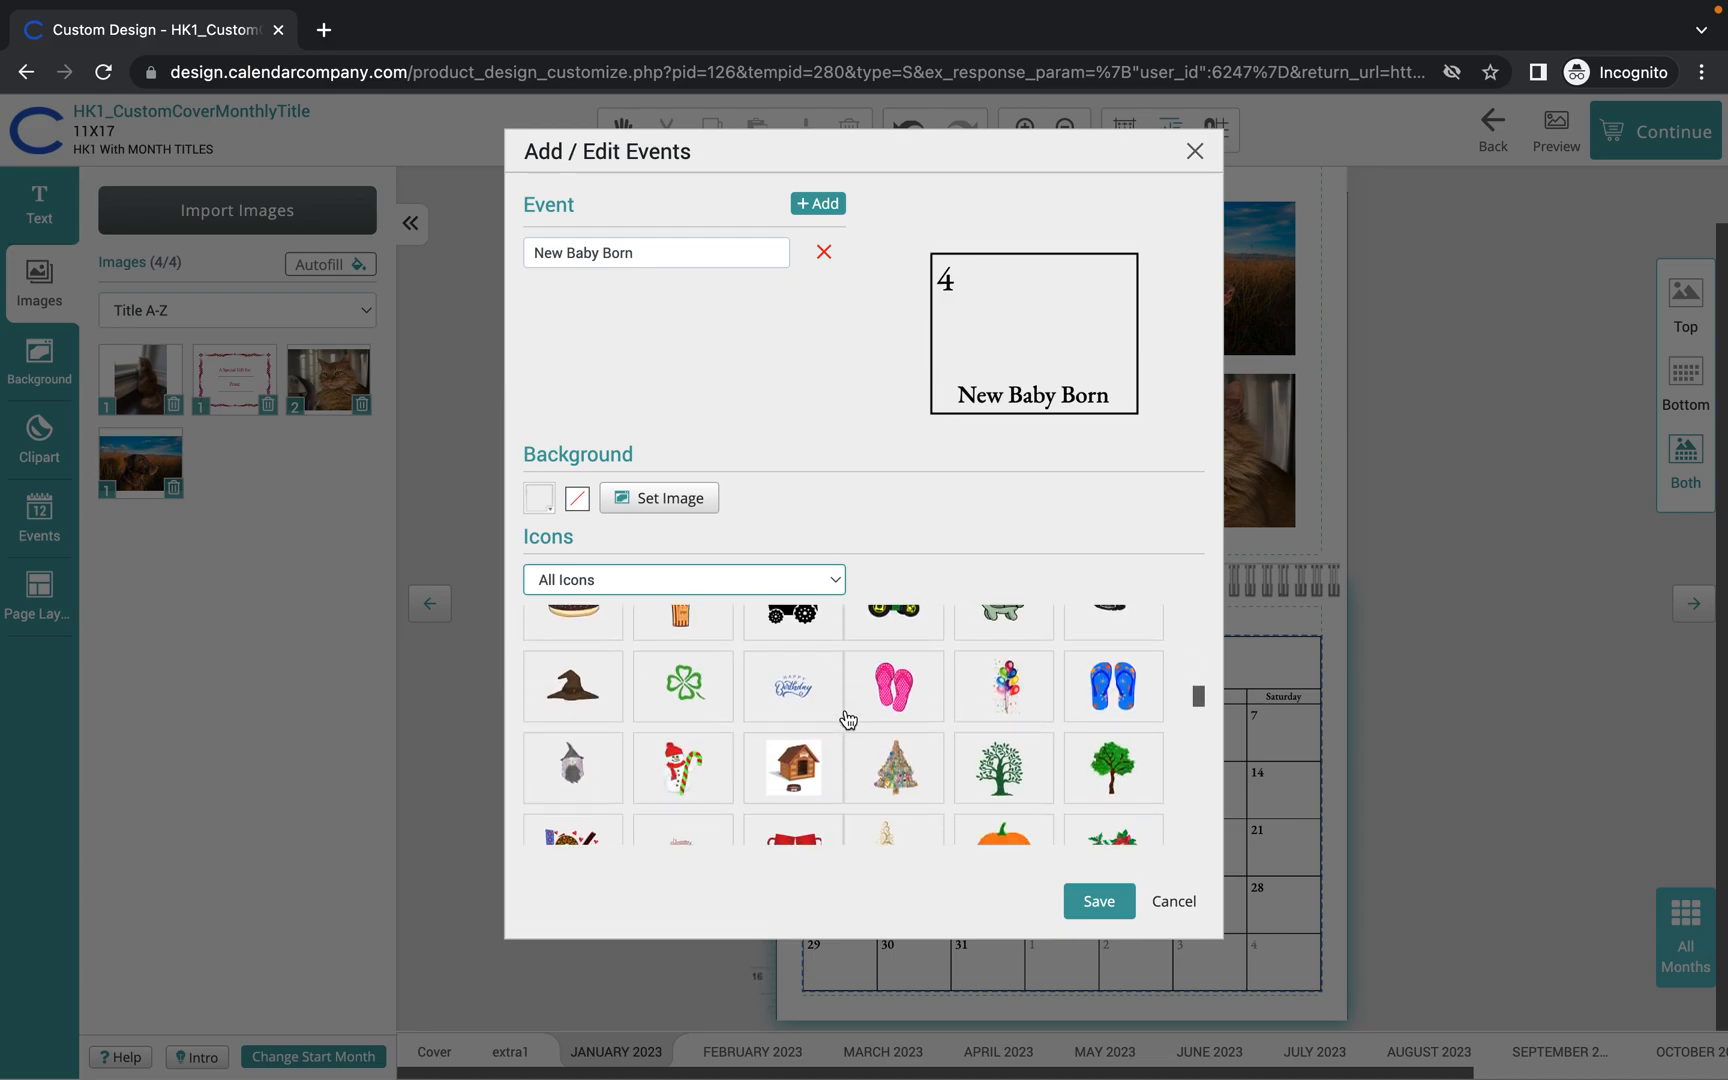
scroll(848, 720, "down", 1)
scroll(848, 720, "down", 2)
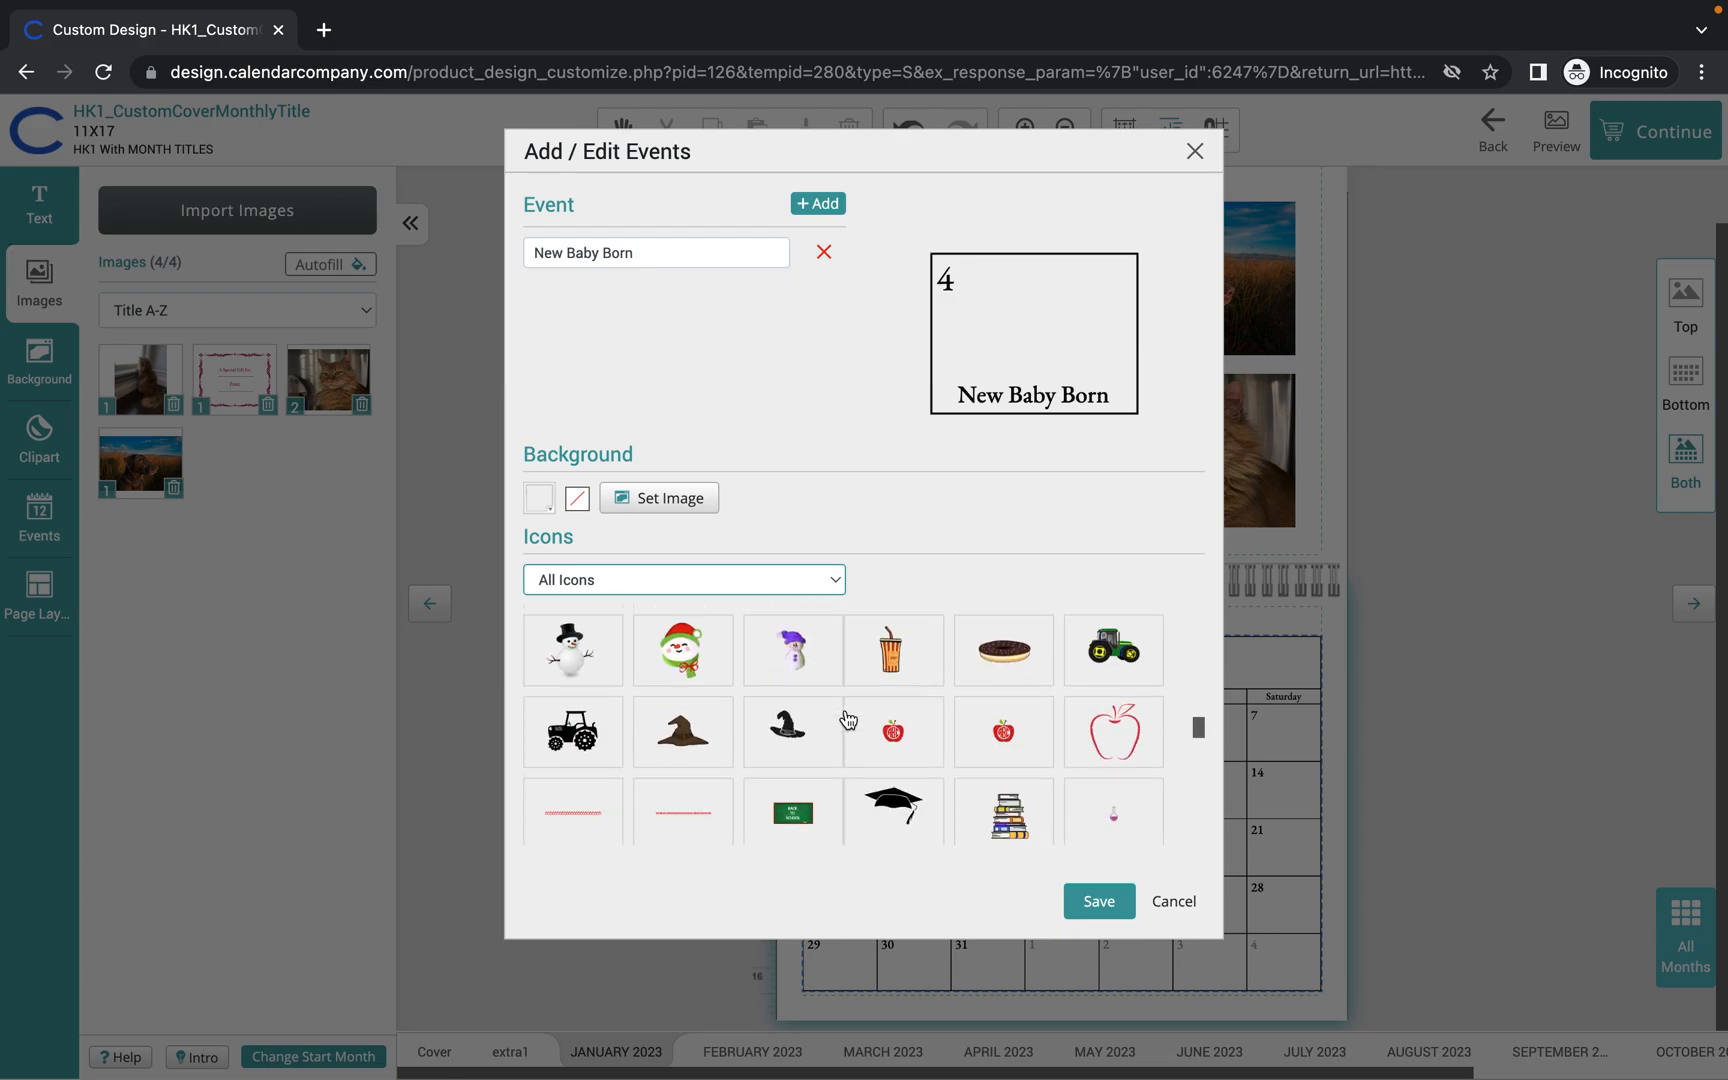
scroll(848, 720, "down", 5)
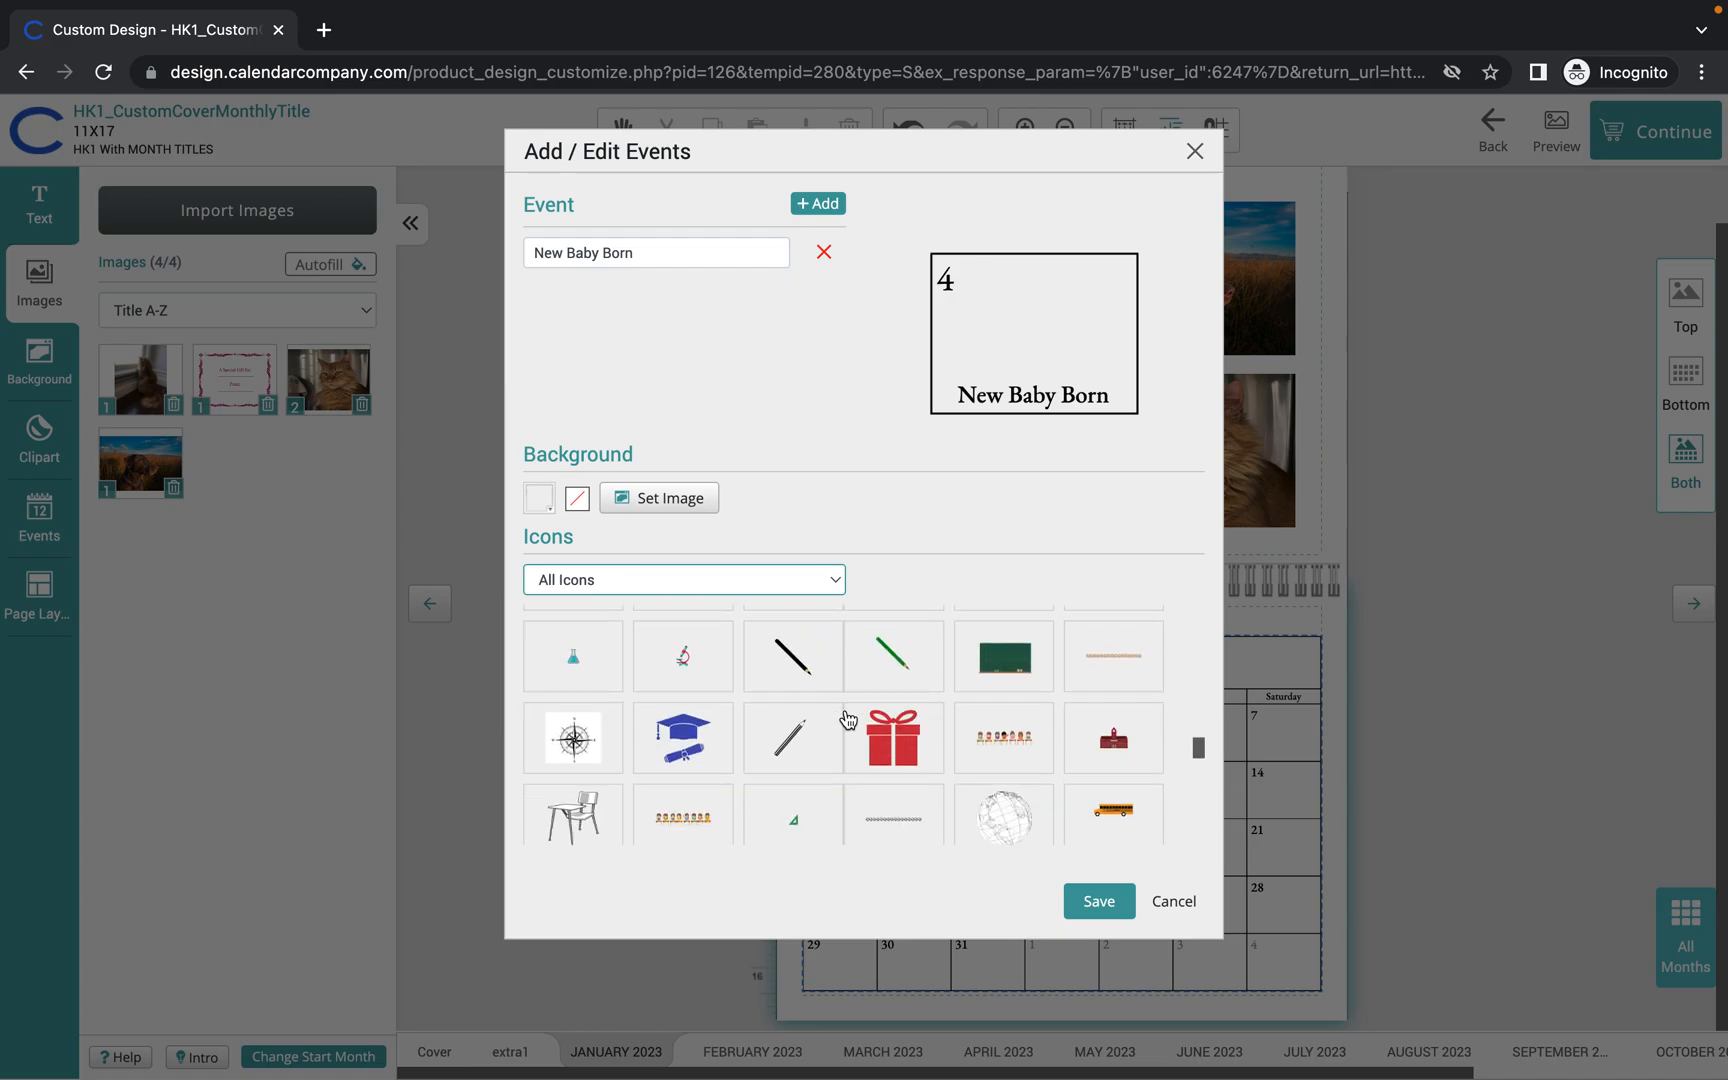
scroll(848, 720, "down", 6)
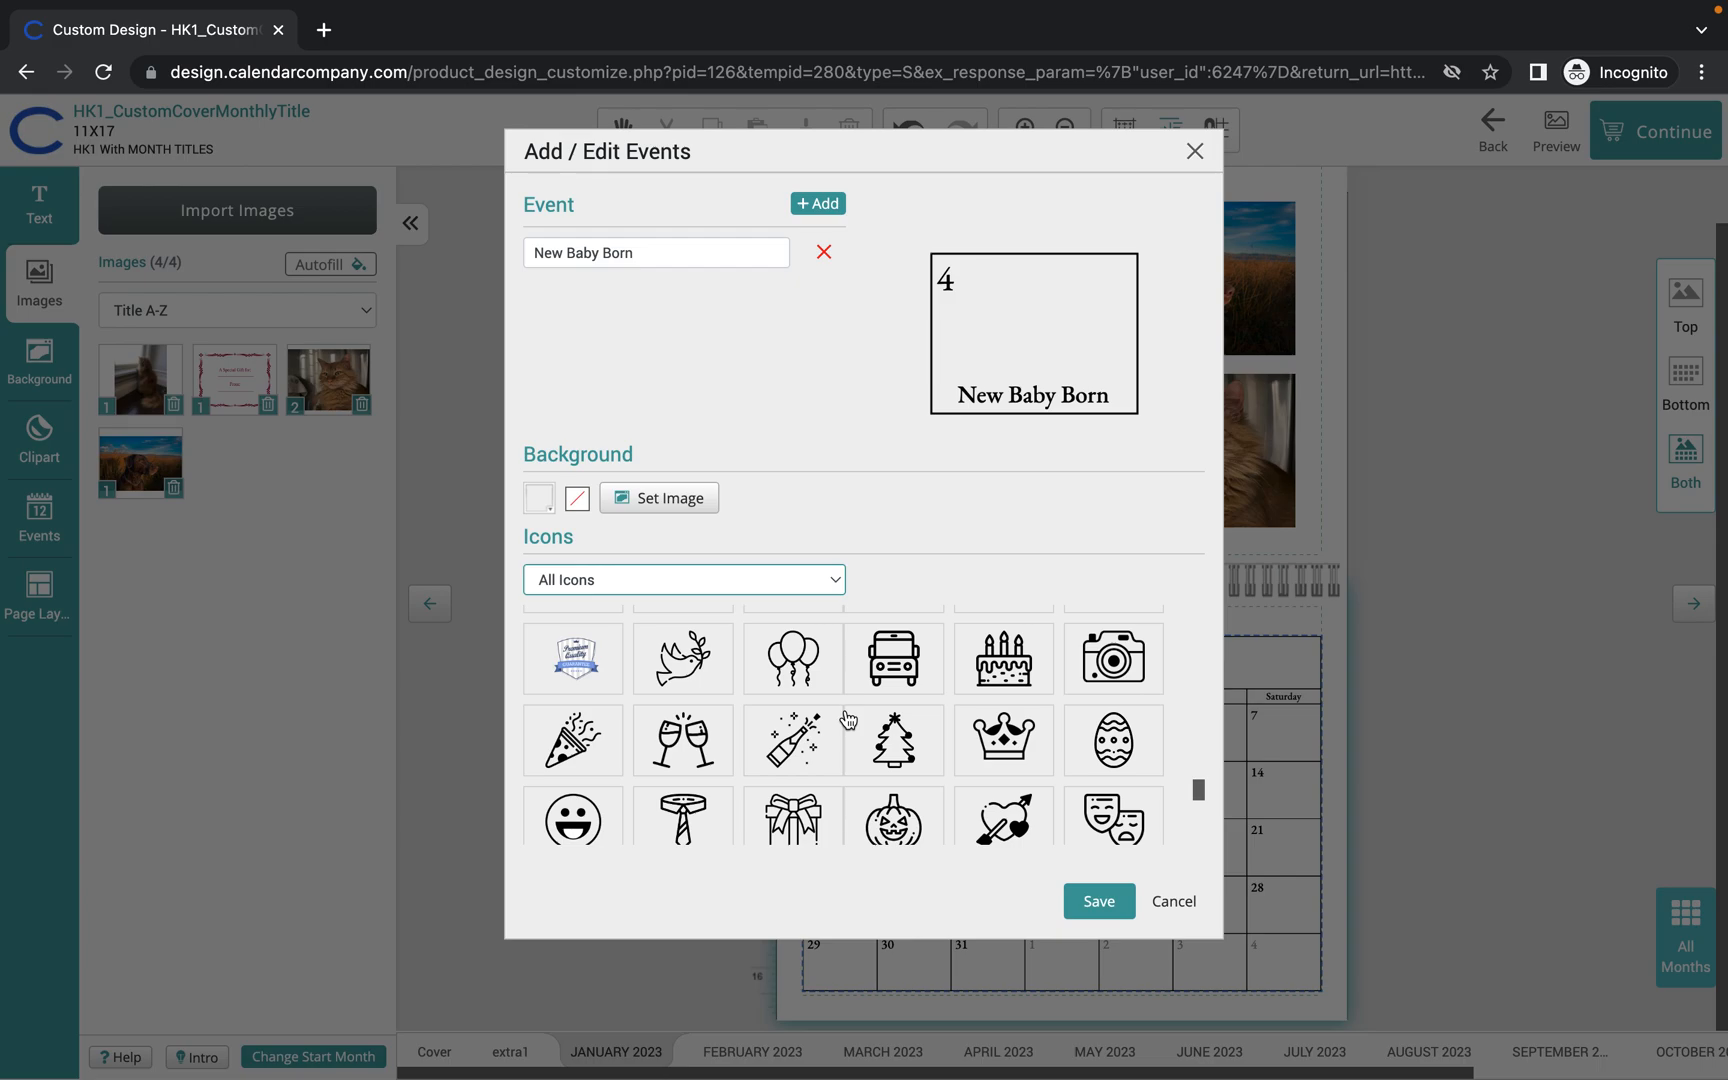
scroll(848, 720, "down", 3)
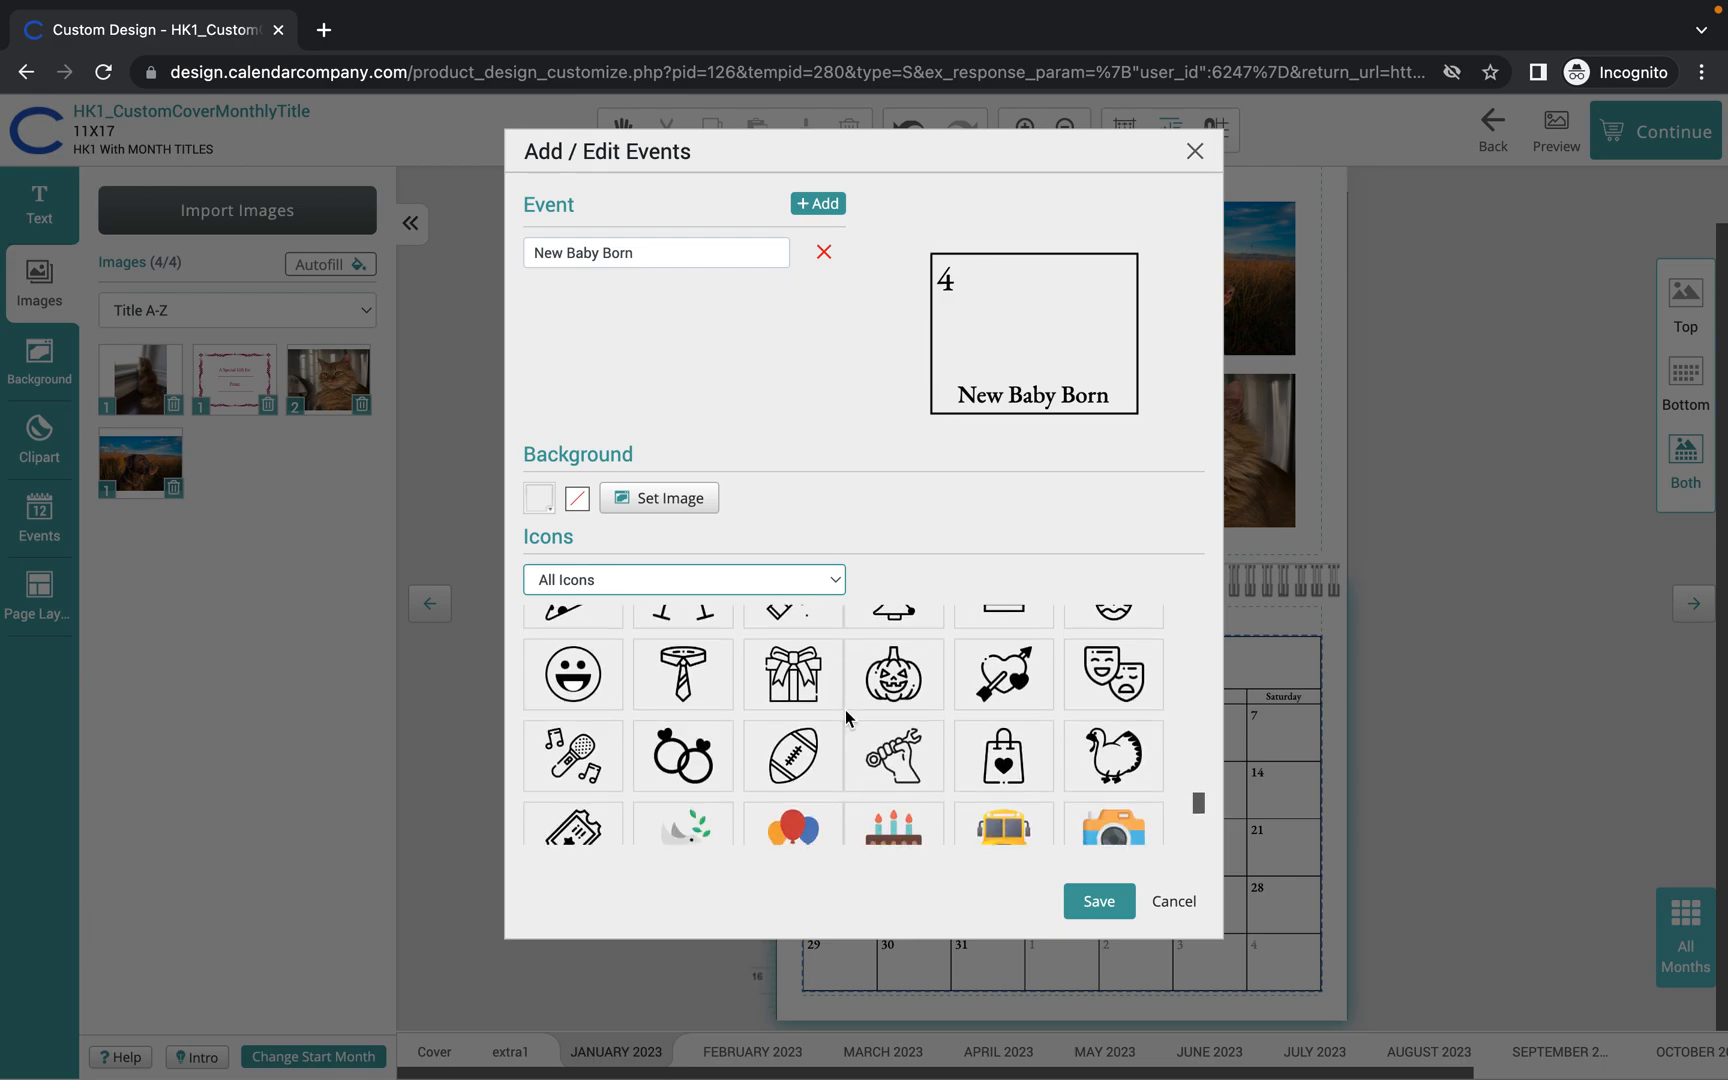
scroll(845, 709, "down", 3)
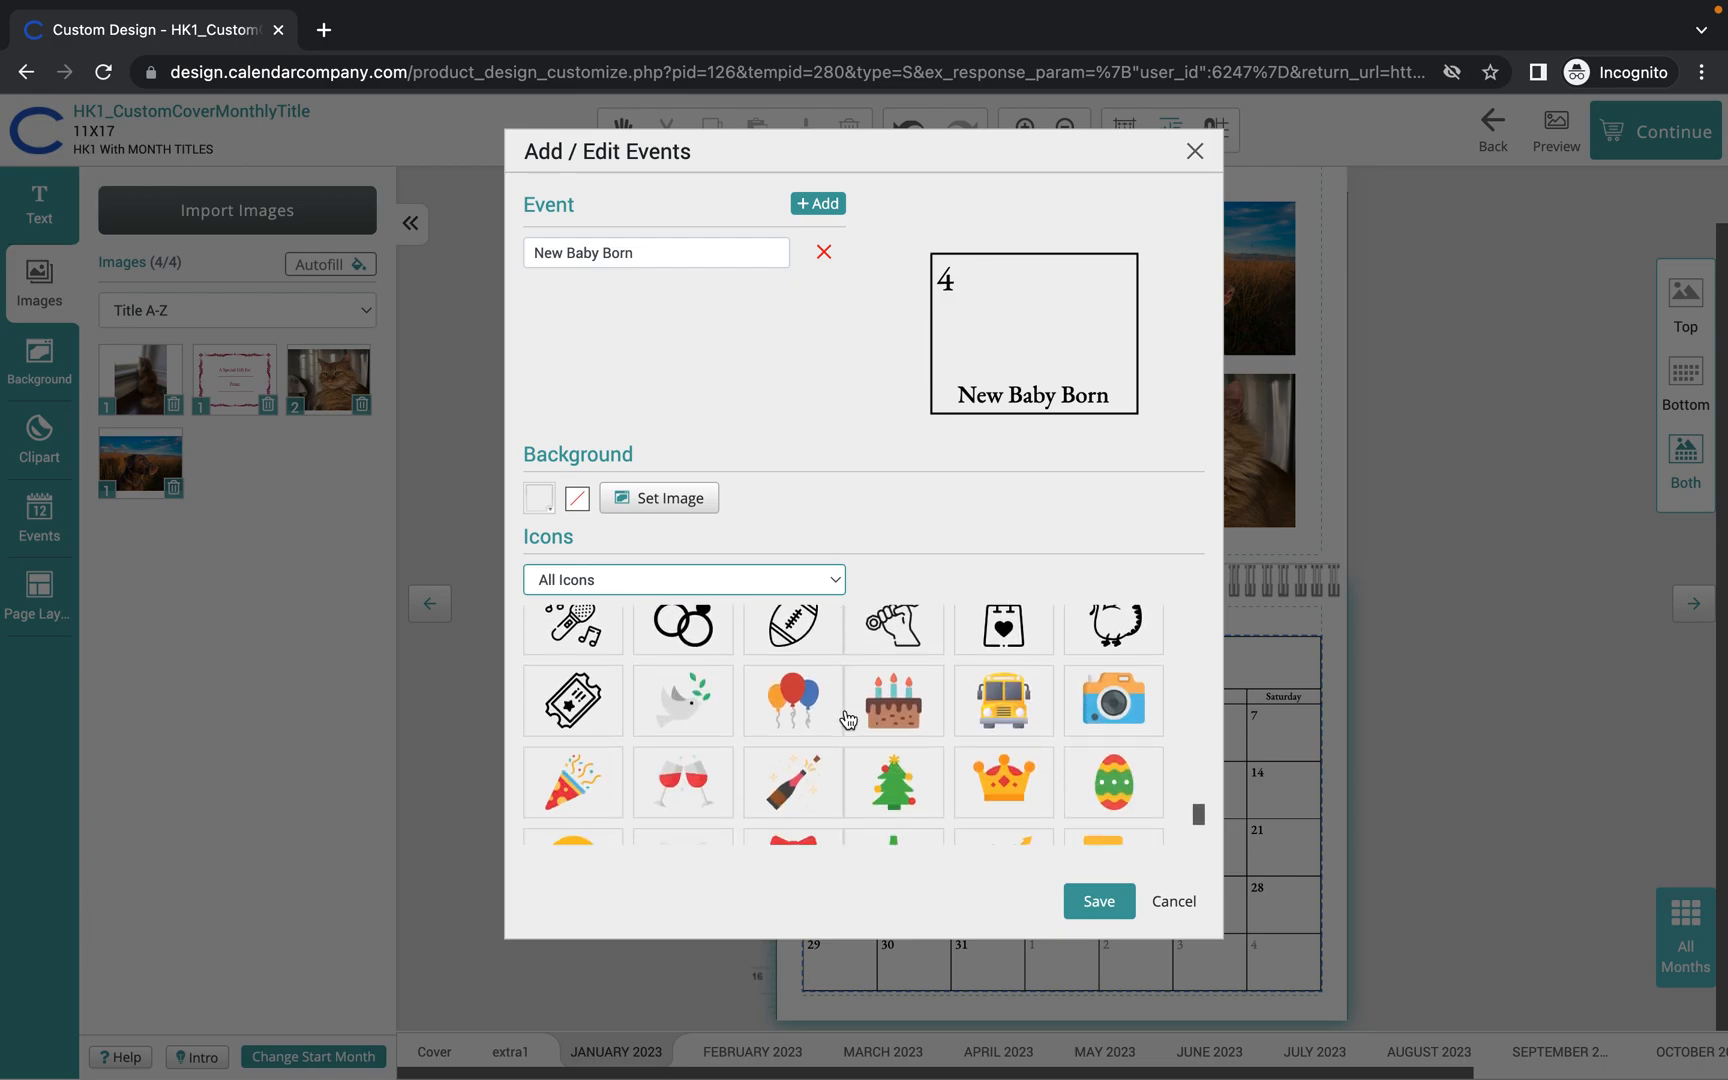
scroll(848, 720, "down", 1)
scroll(845, 717, "down", 1)
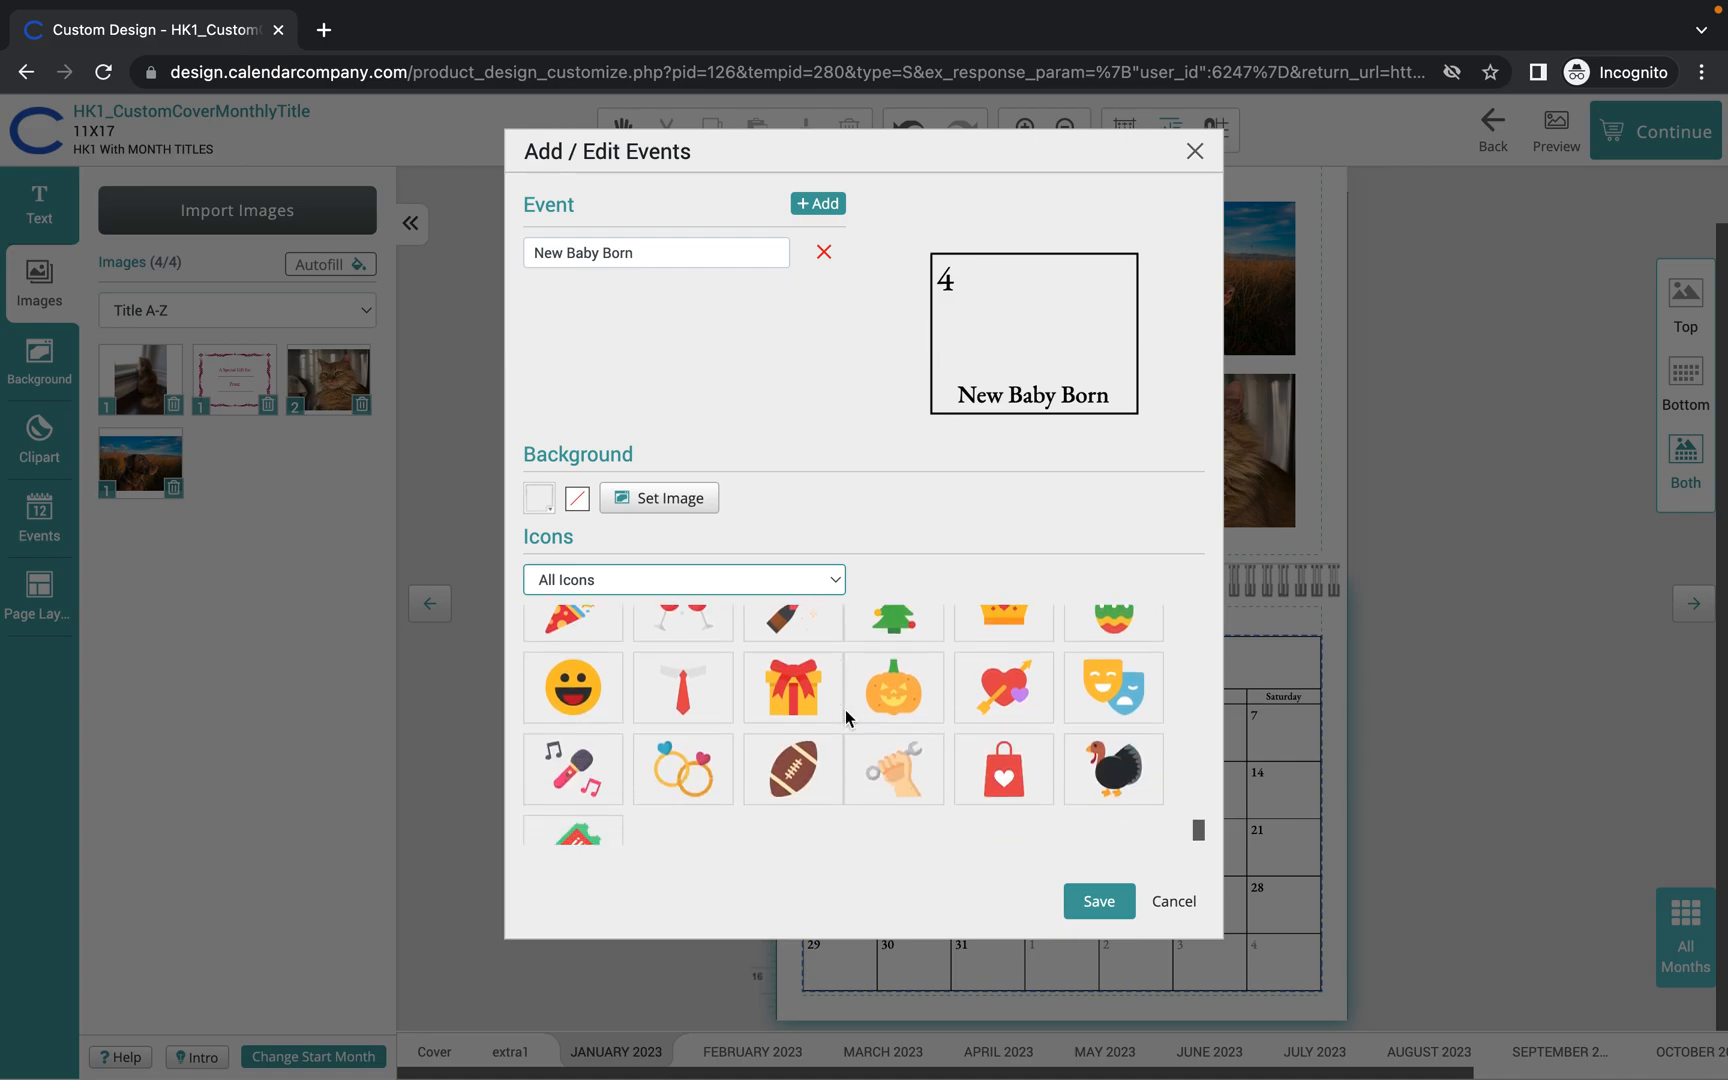
scroll(845, 709, "down", 1)
scroll(848, 718, "up", 1)
scroll(848, 718, "up", 3)
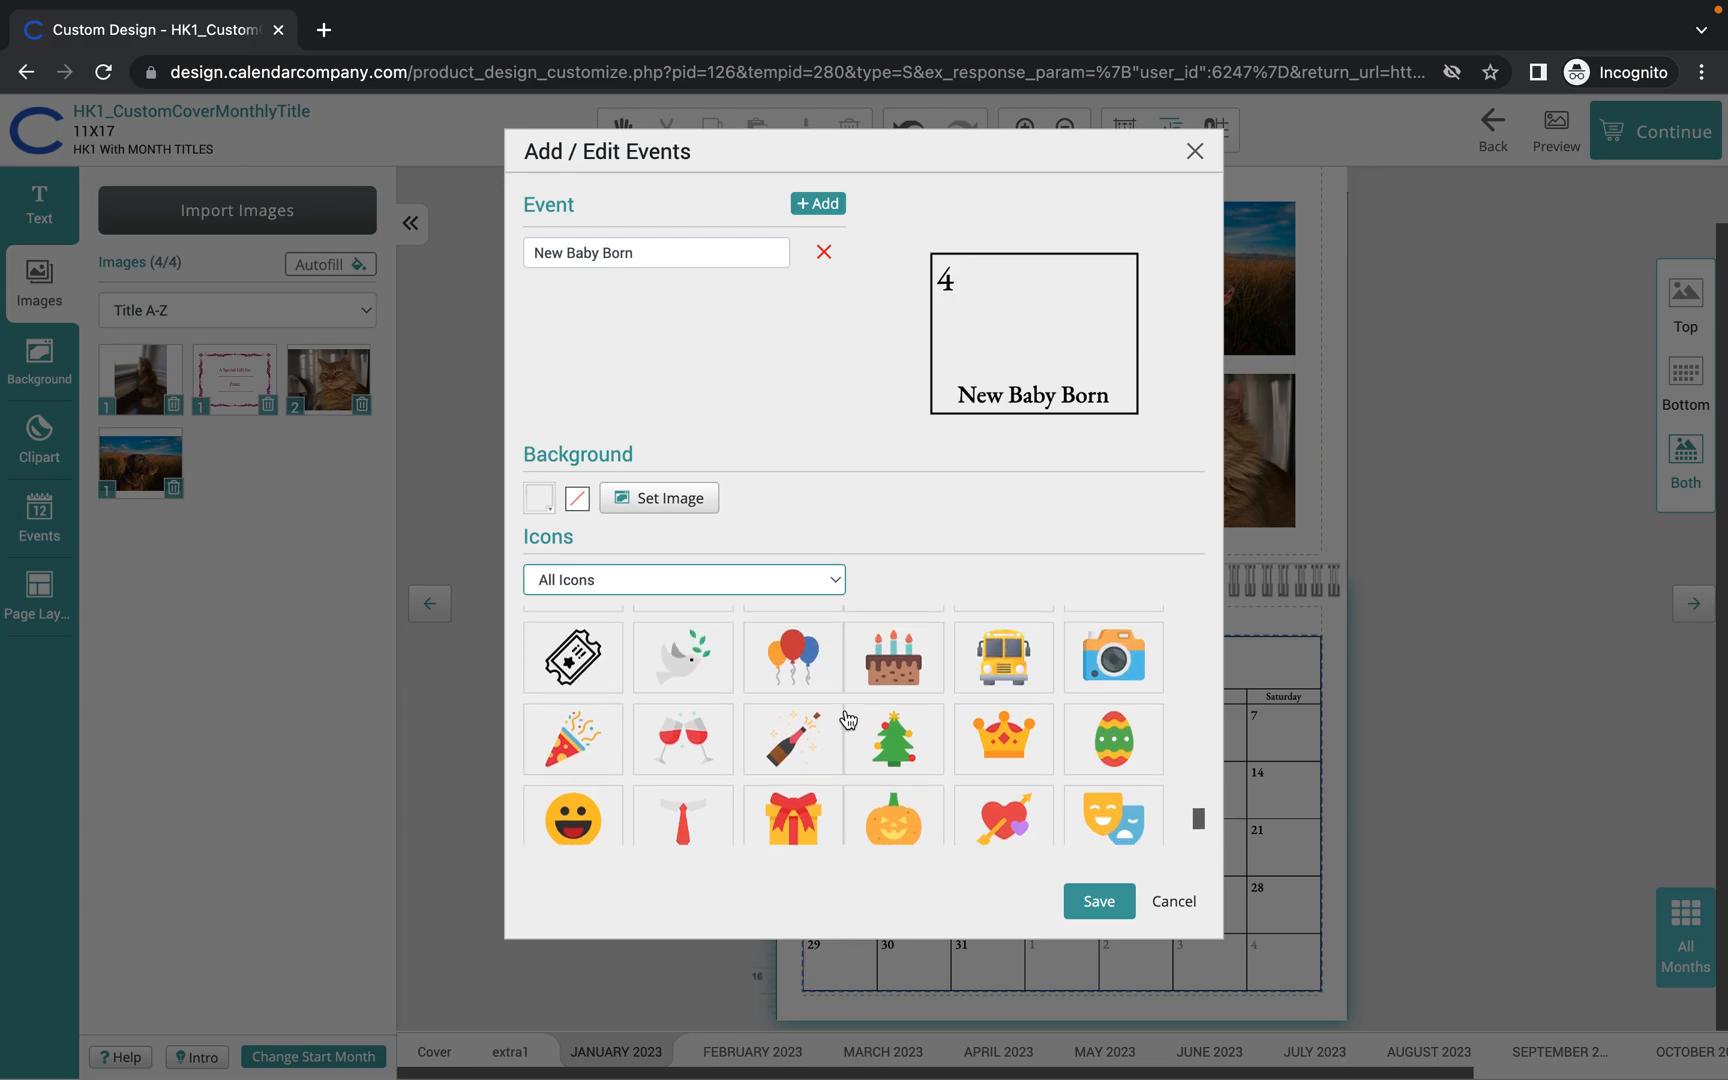
scroll(845, 709, "up", 3)
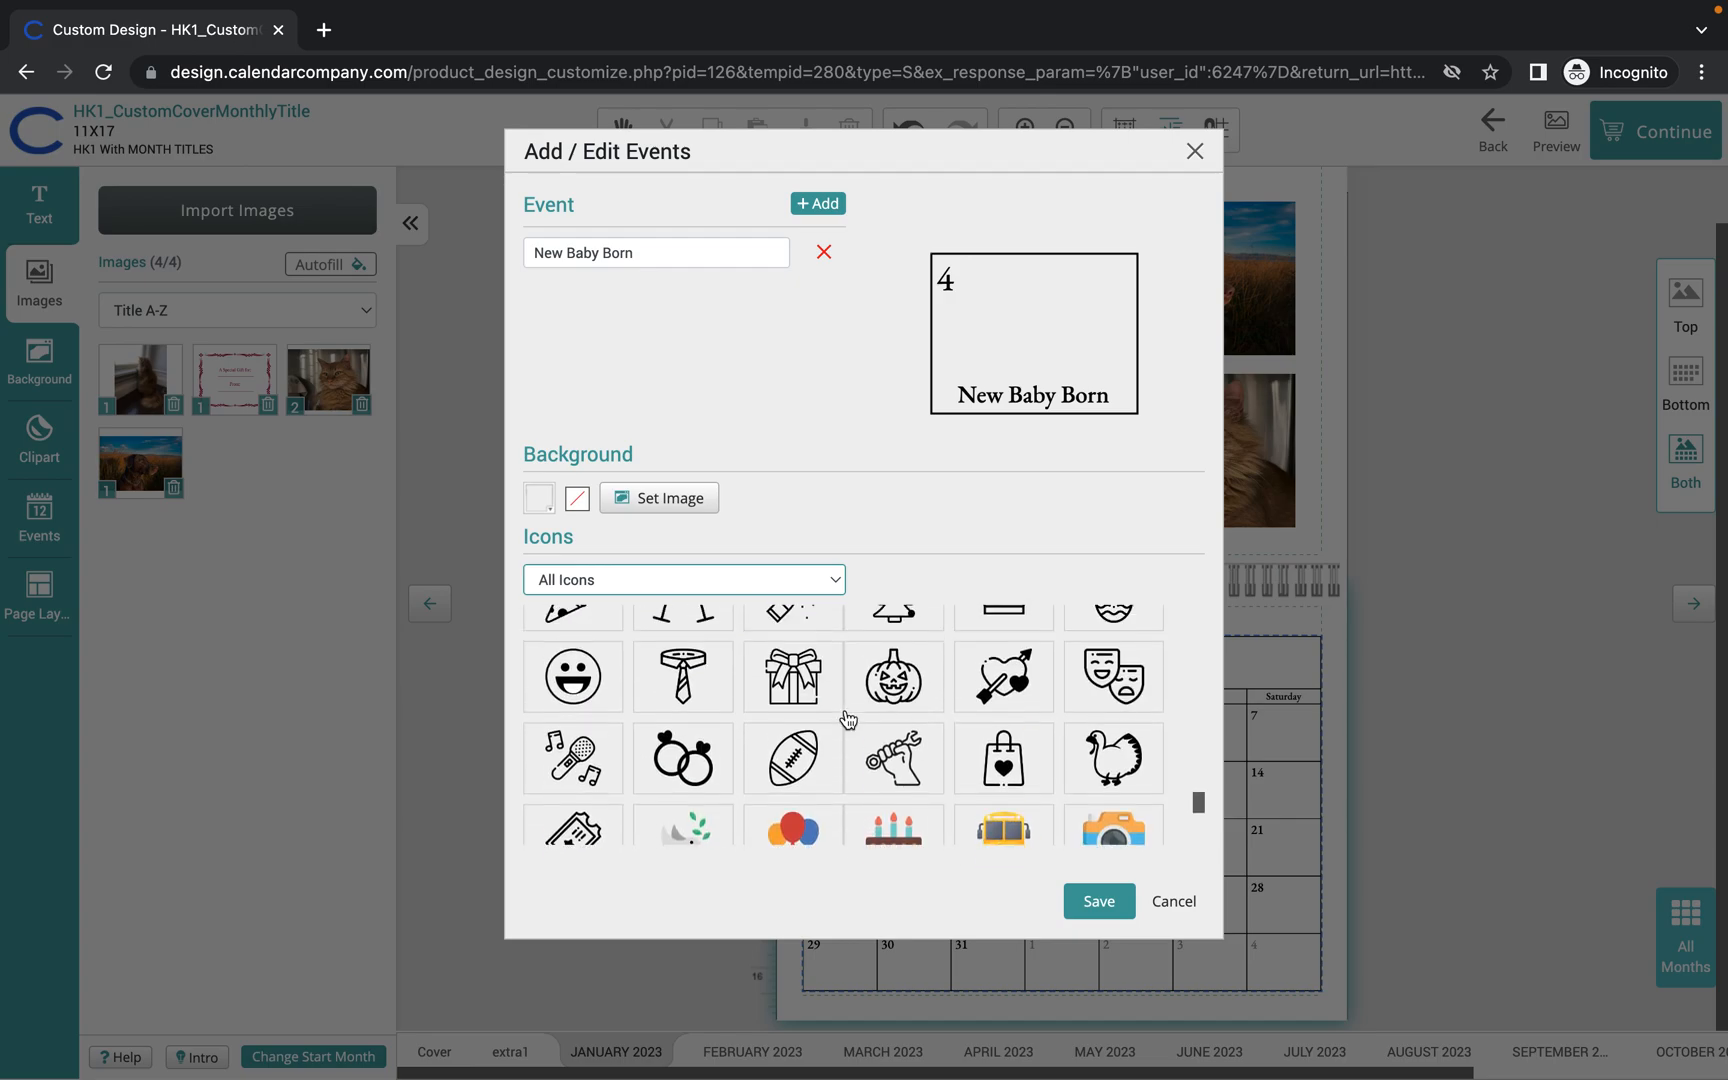
scroll(848, 718, "up", 3)
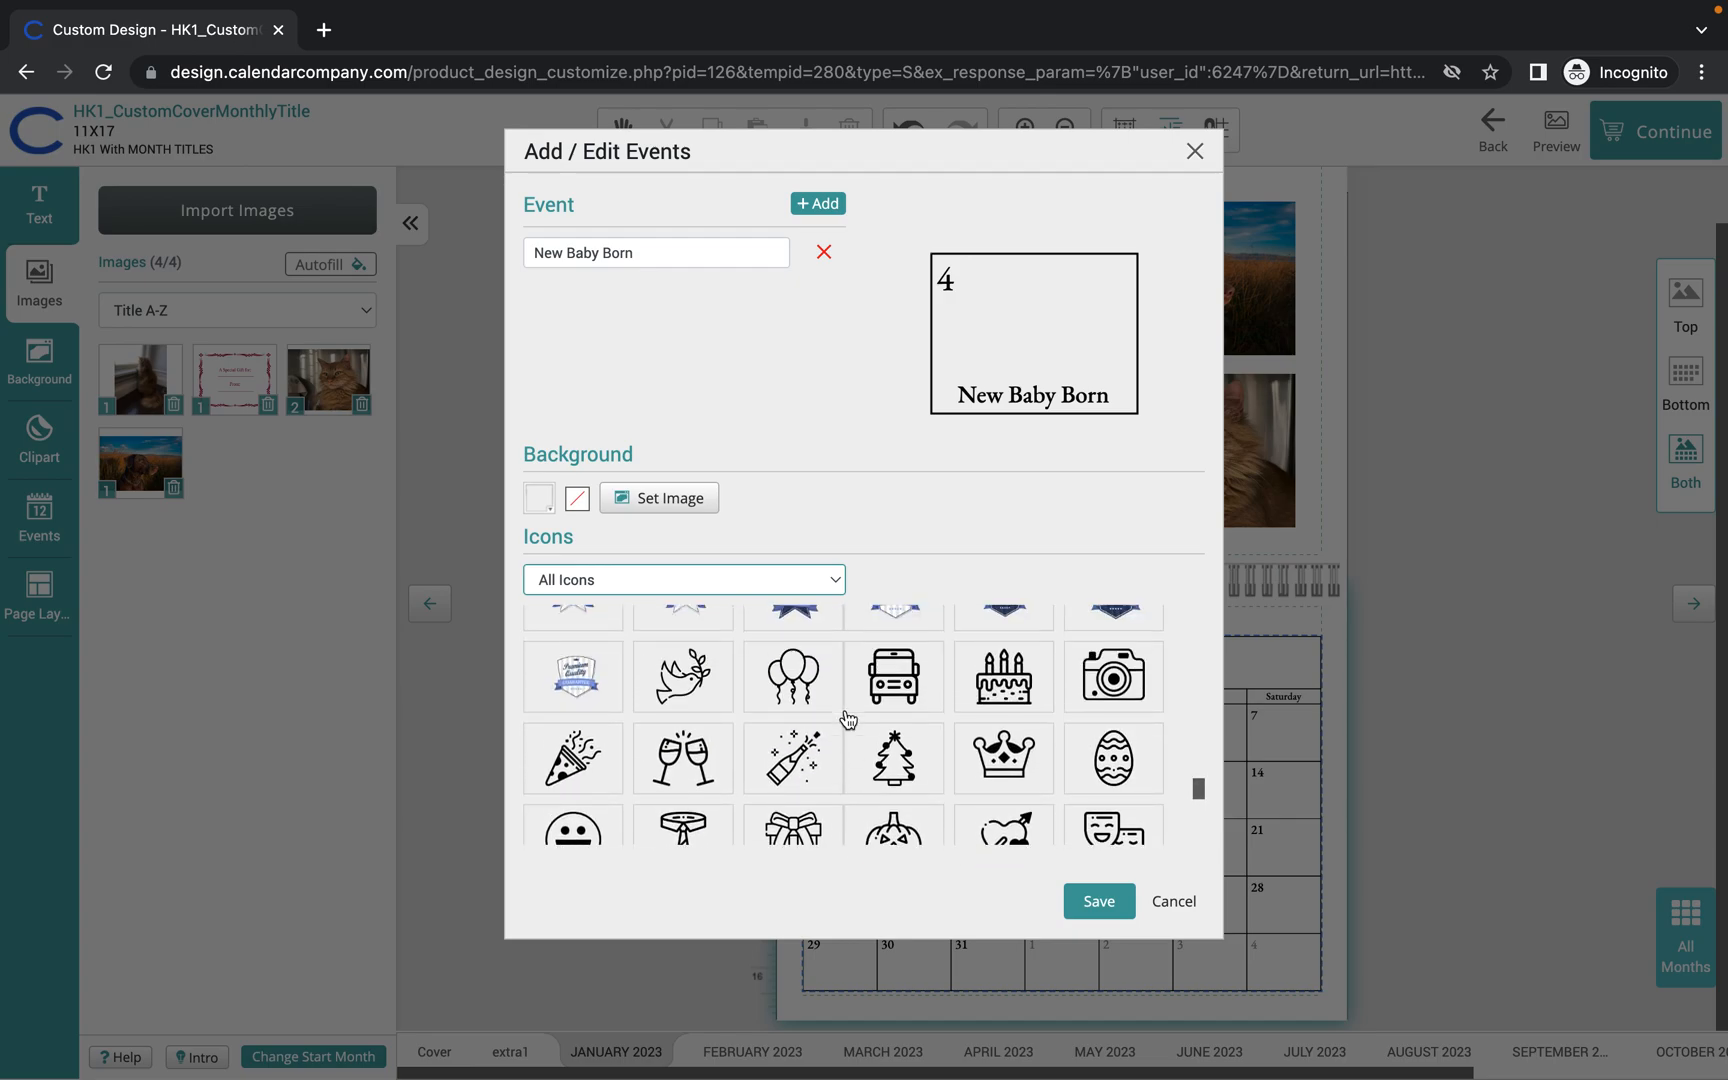
scroll(848, 718, "down", 1)
scroll(848, 718, "up", 3)
scroll(848, 718, "down", 3)
left_click(570, 797)
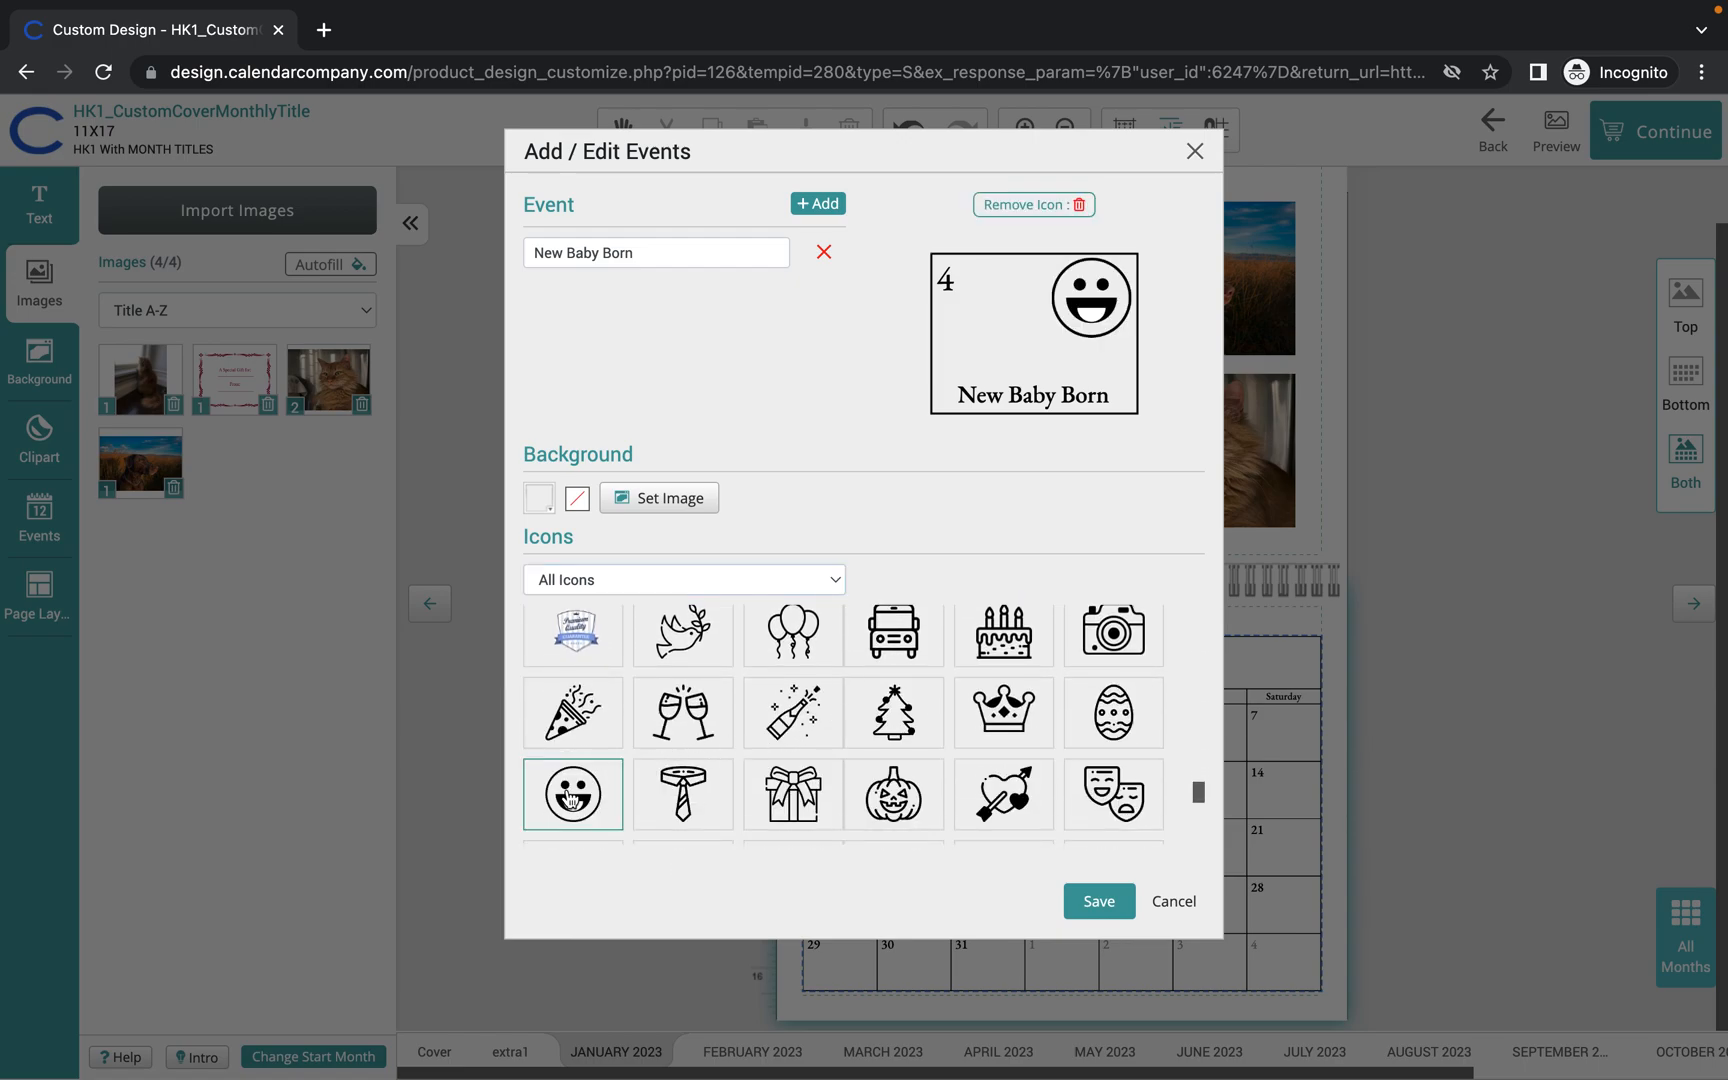
Save the event so January 4 shows the smiley icon and 'New Baby Born'.
left_click(1100, 900)
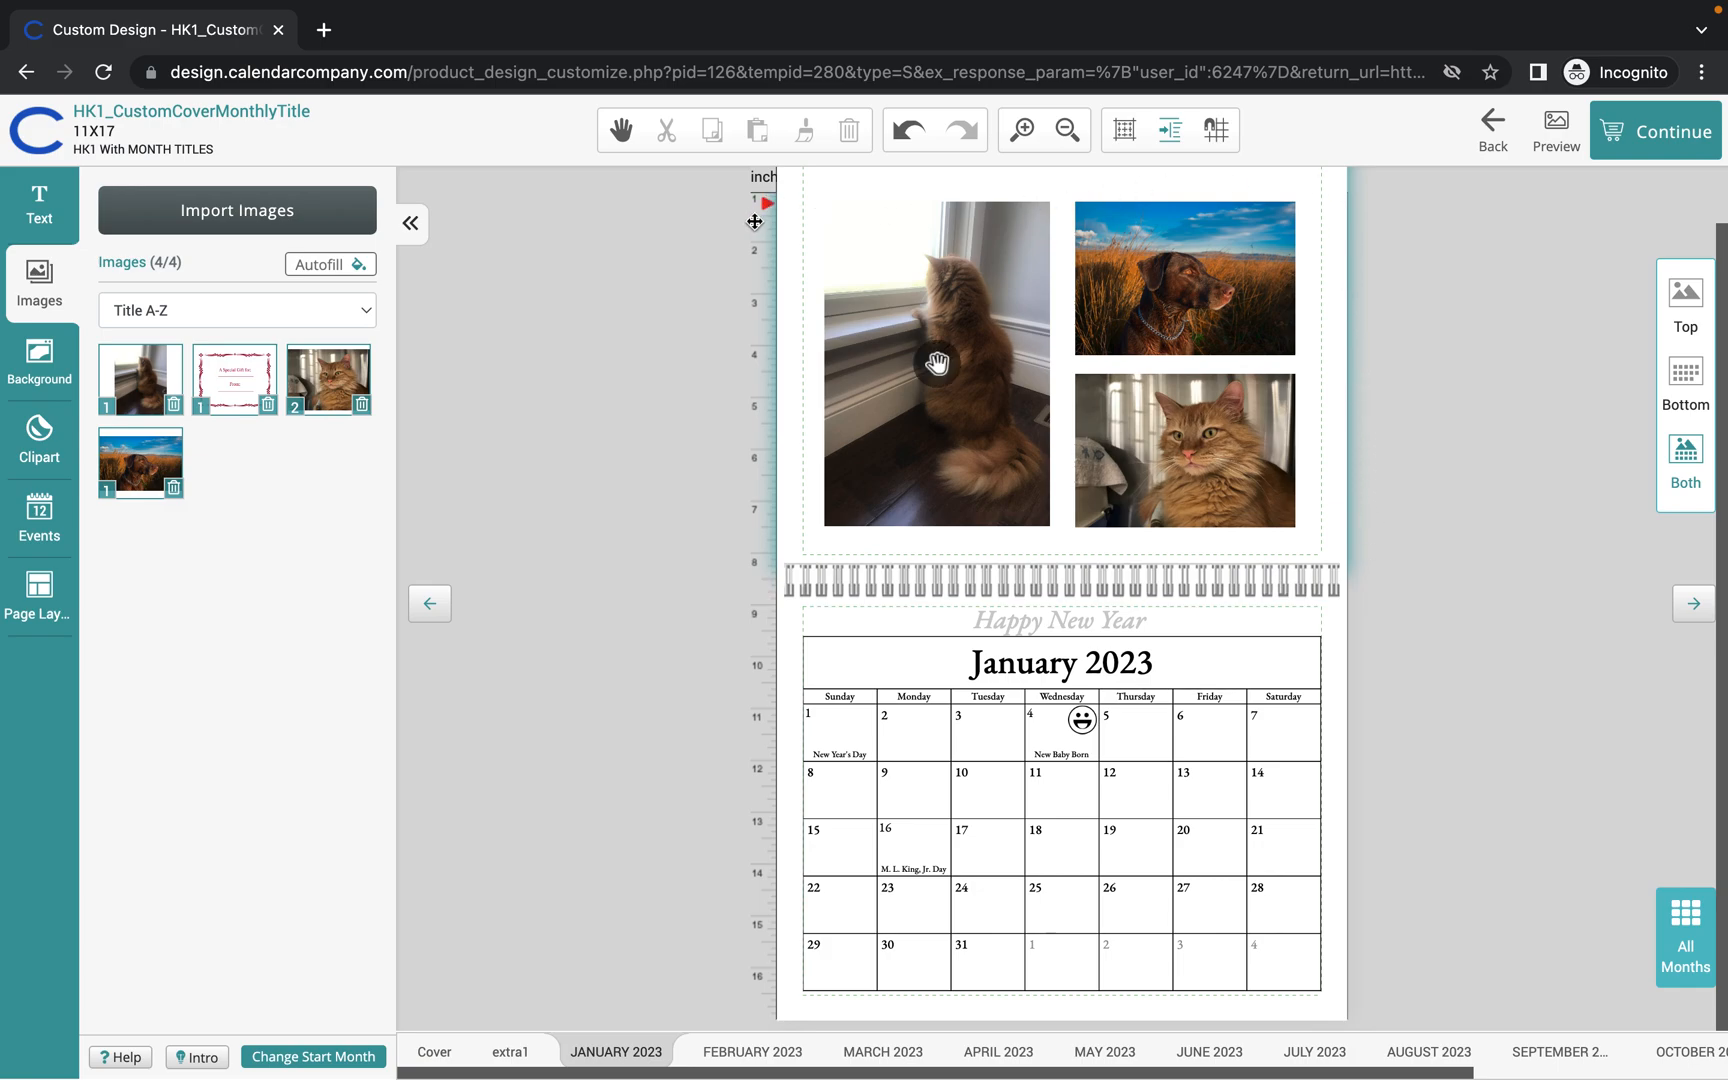
left_click(991, 803)
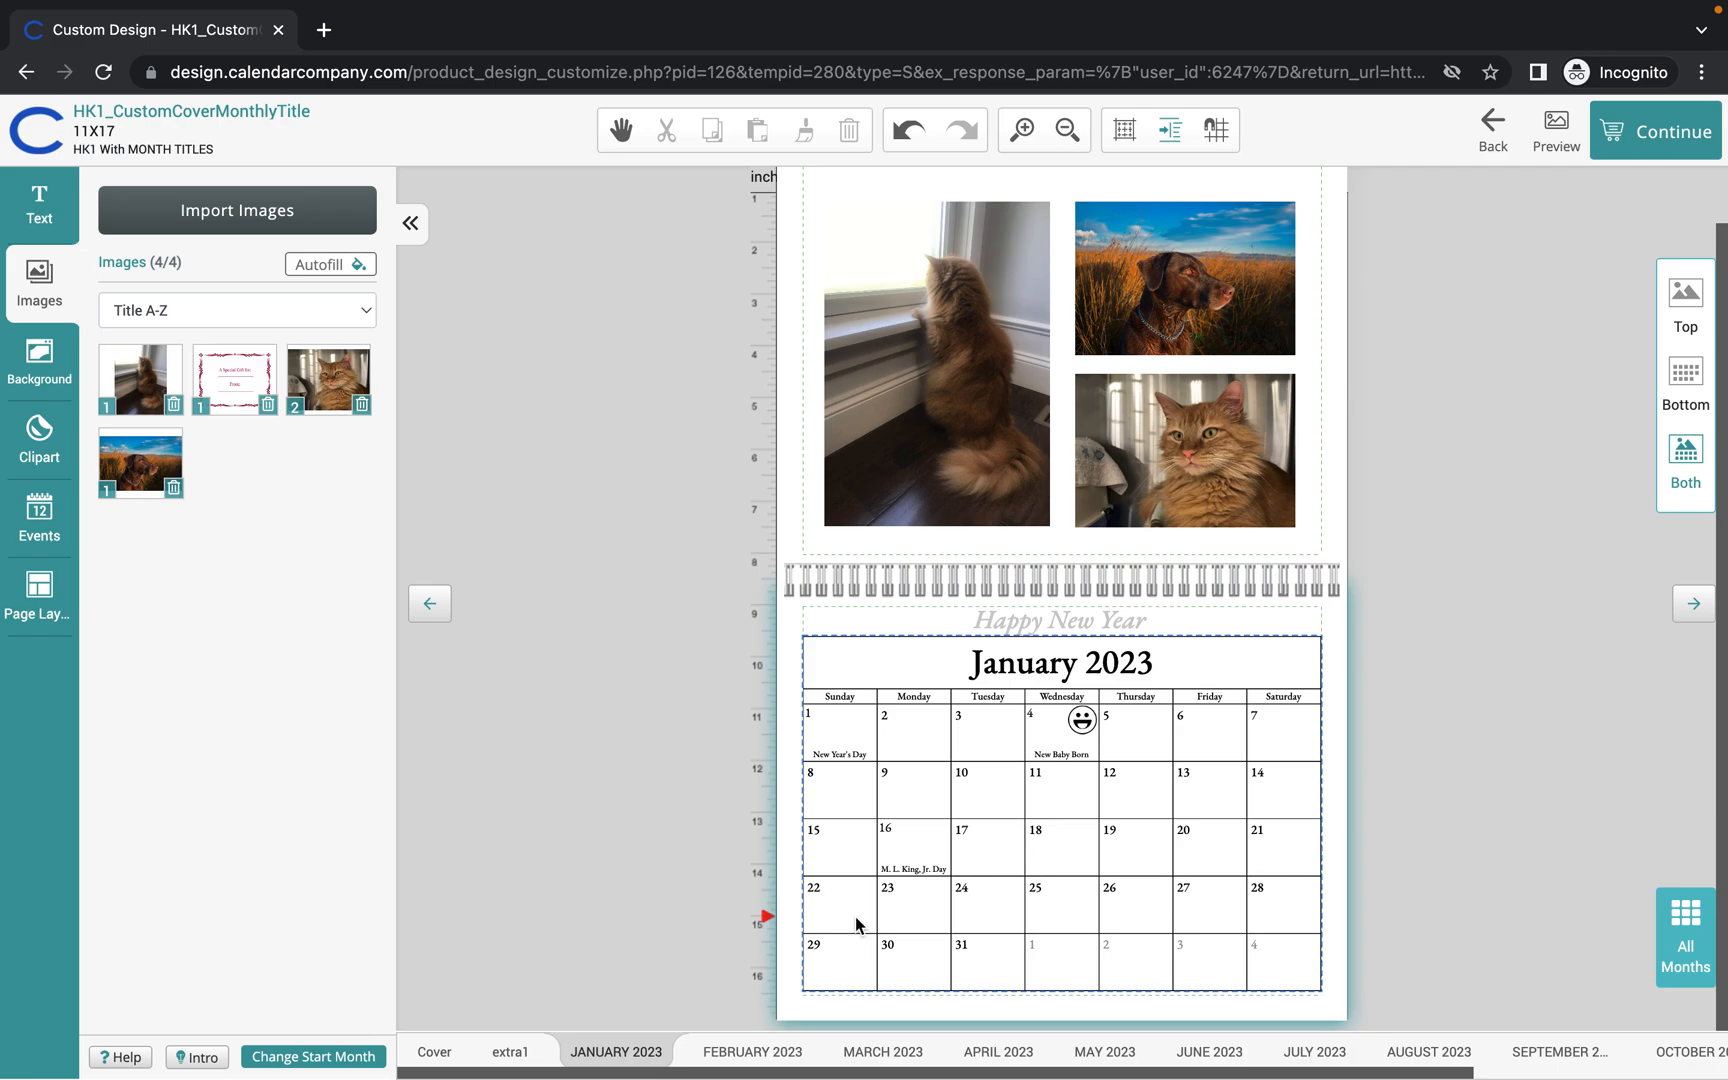
left_click(1145, 621)
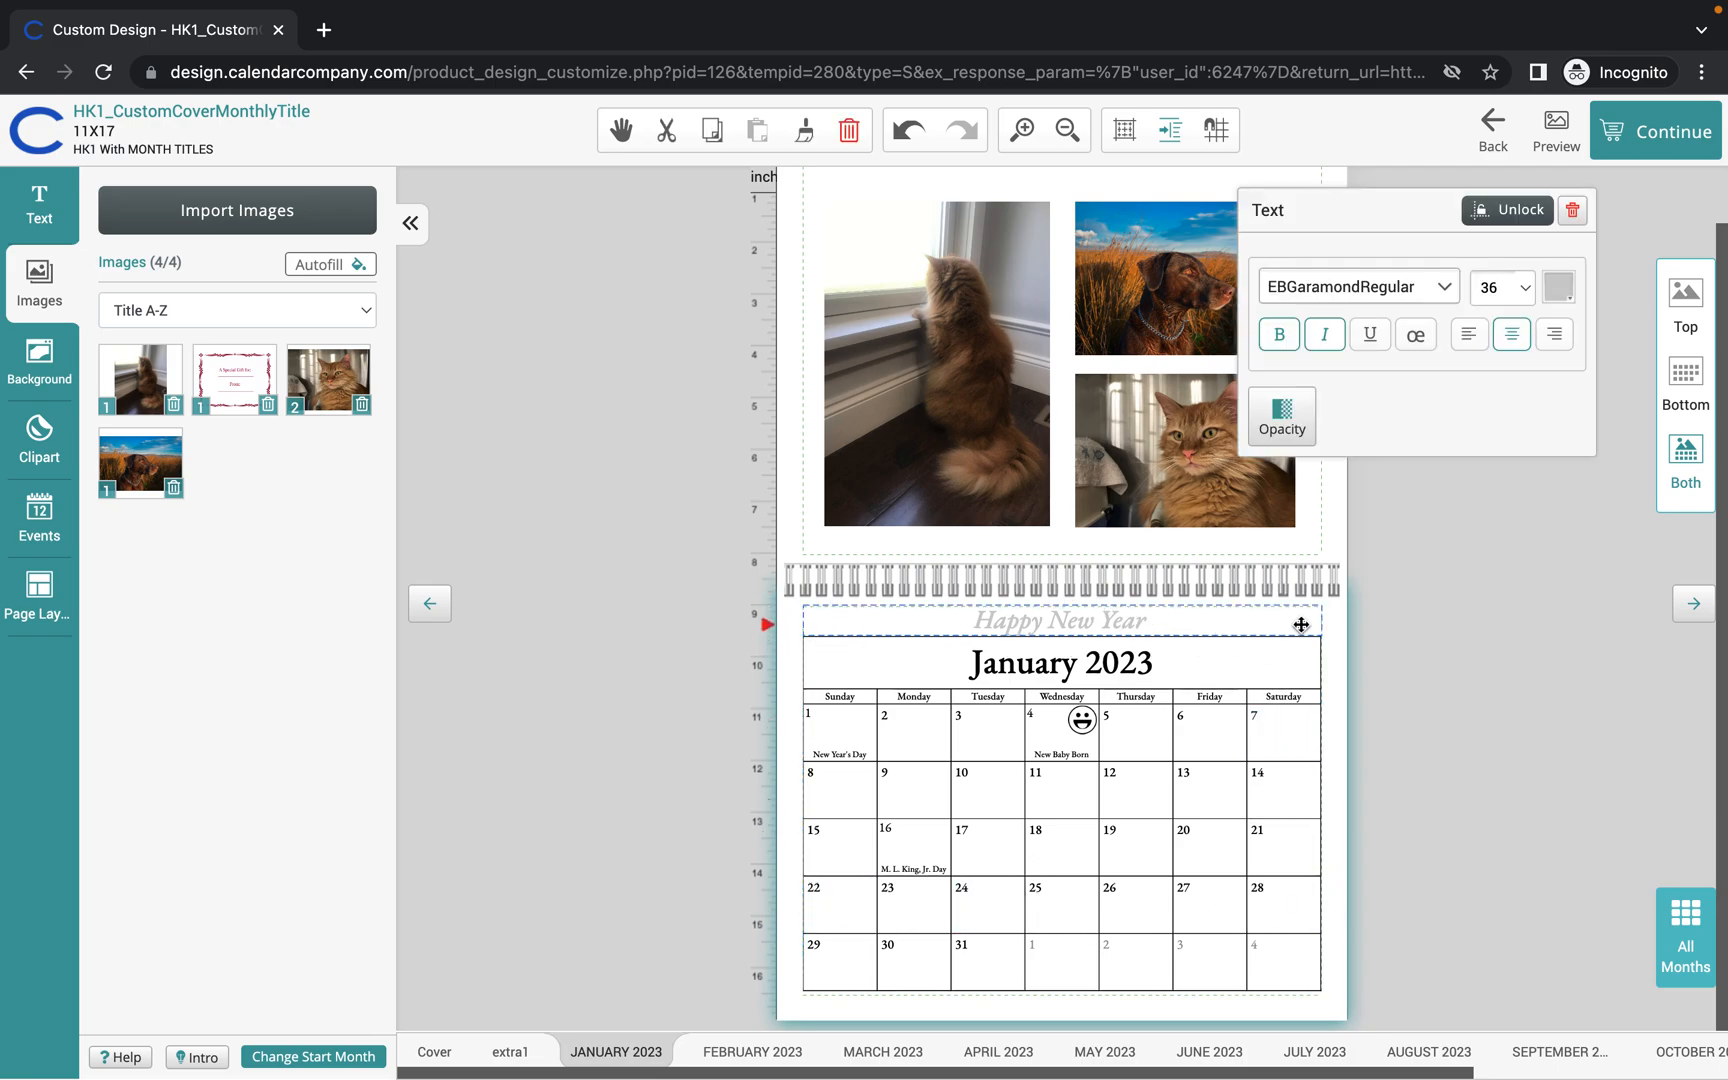
left_click(1640, 220)
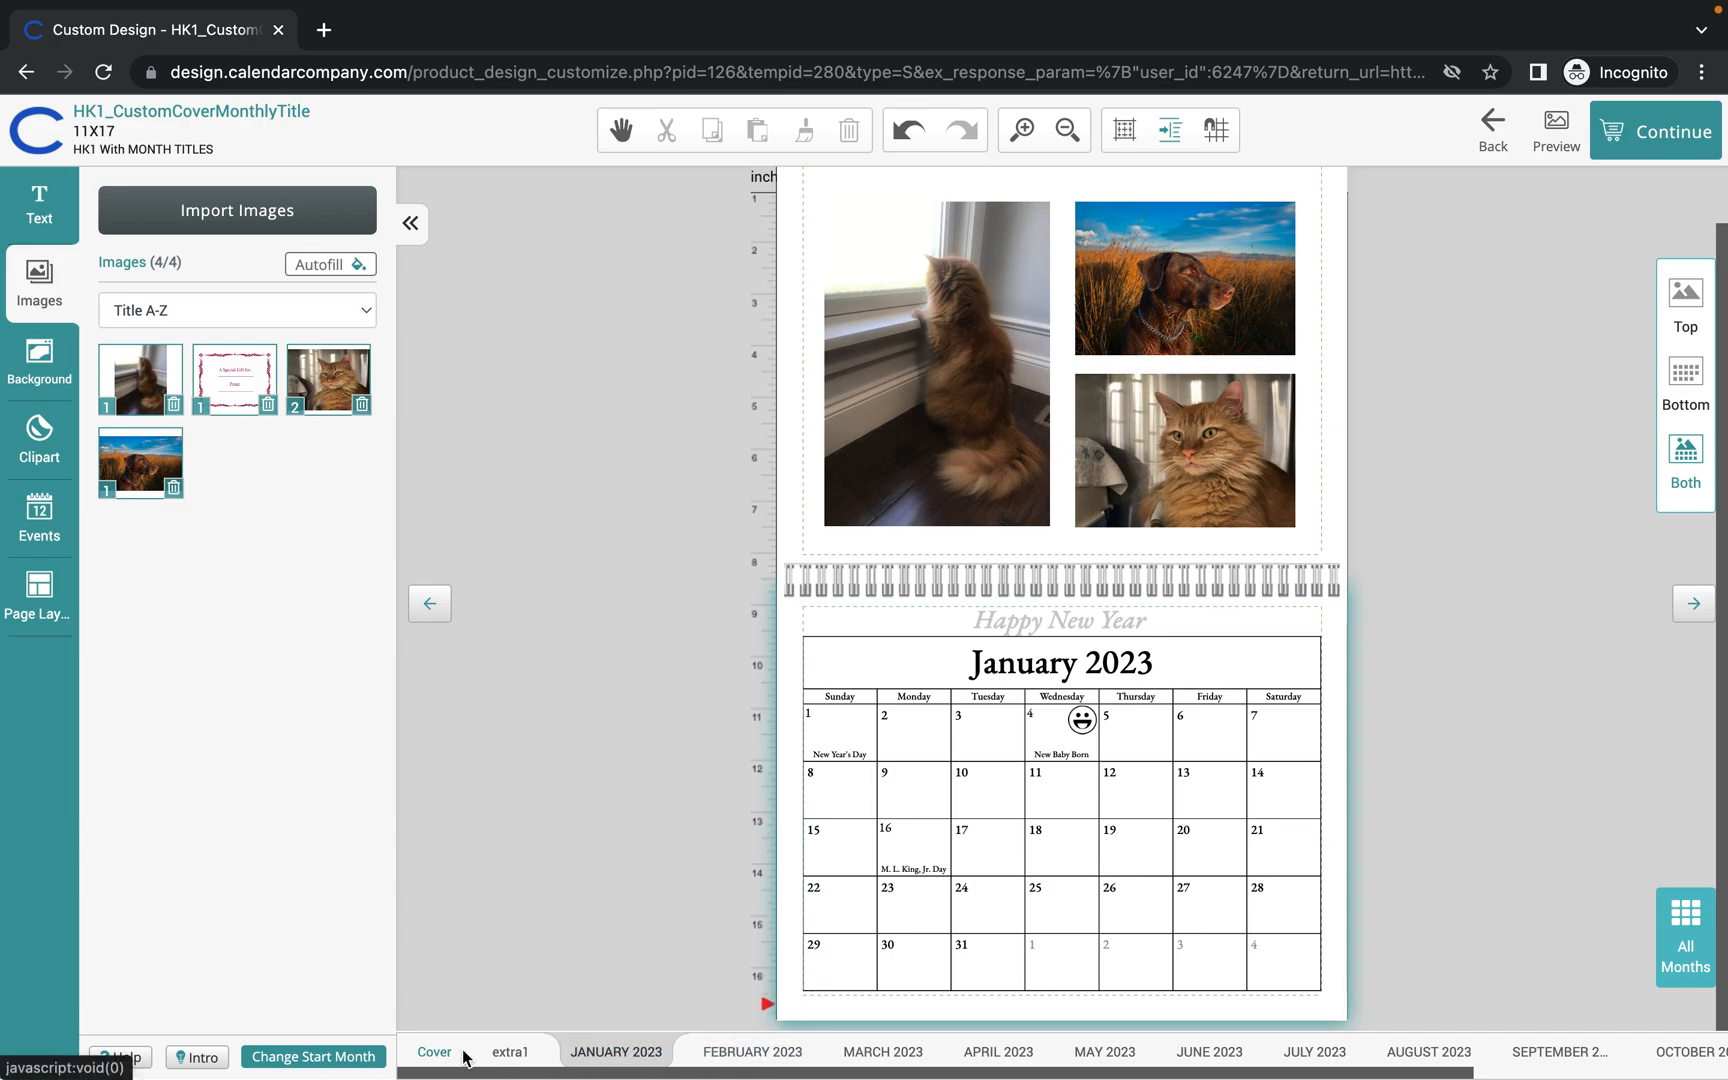
Set the calendar's start month to March 2023.
left_click(356, 1058)
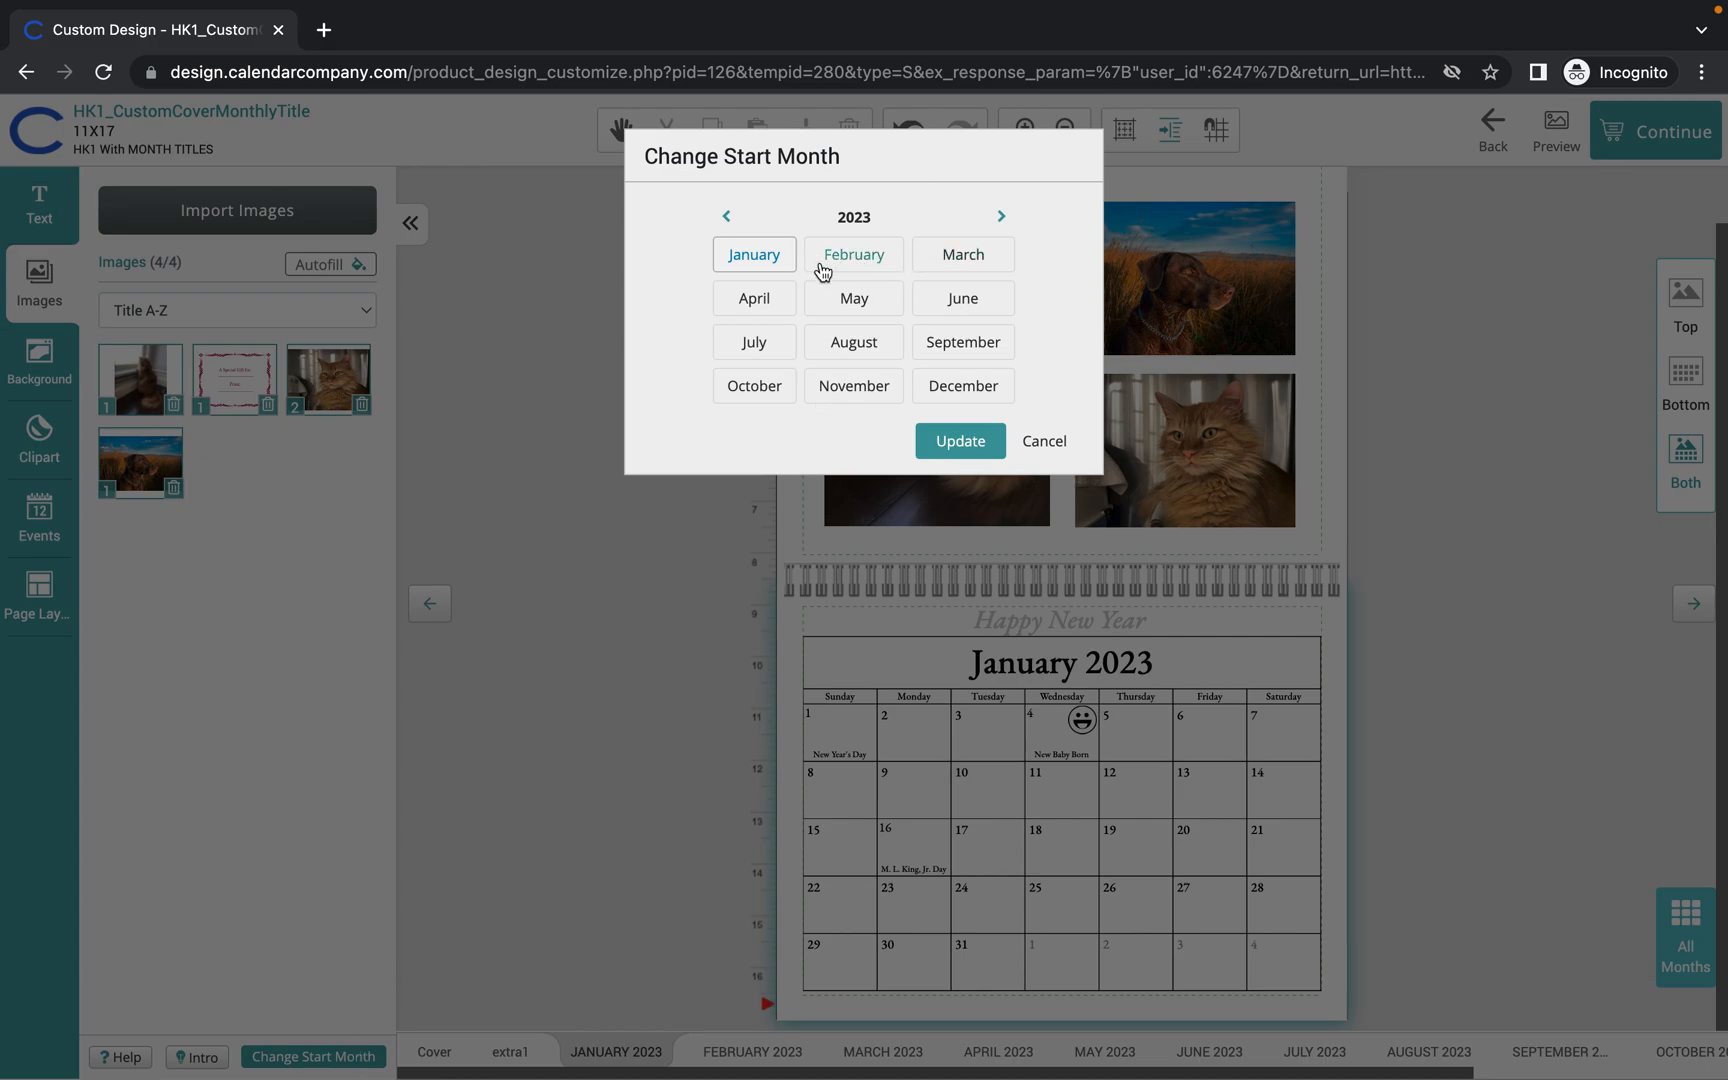
left_click(963, 257)
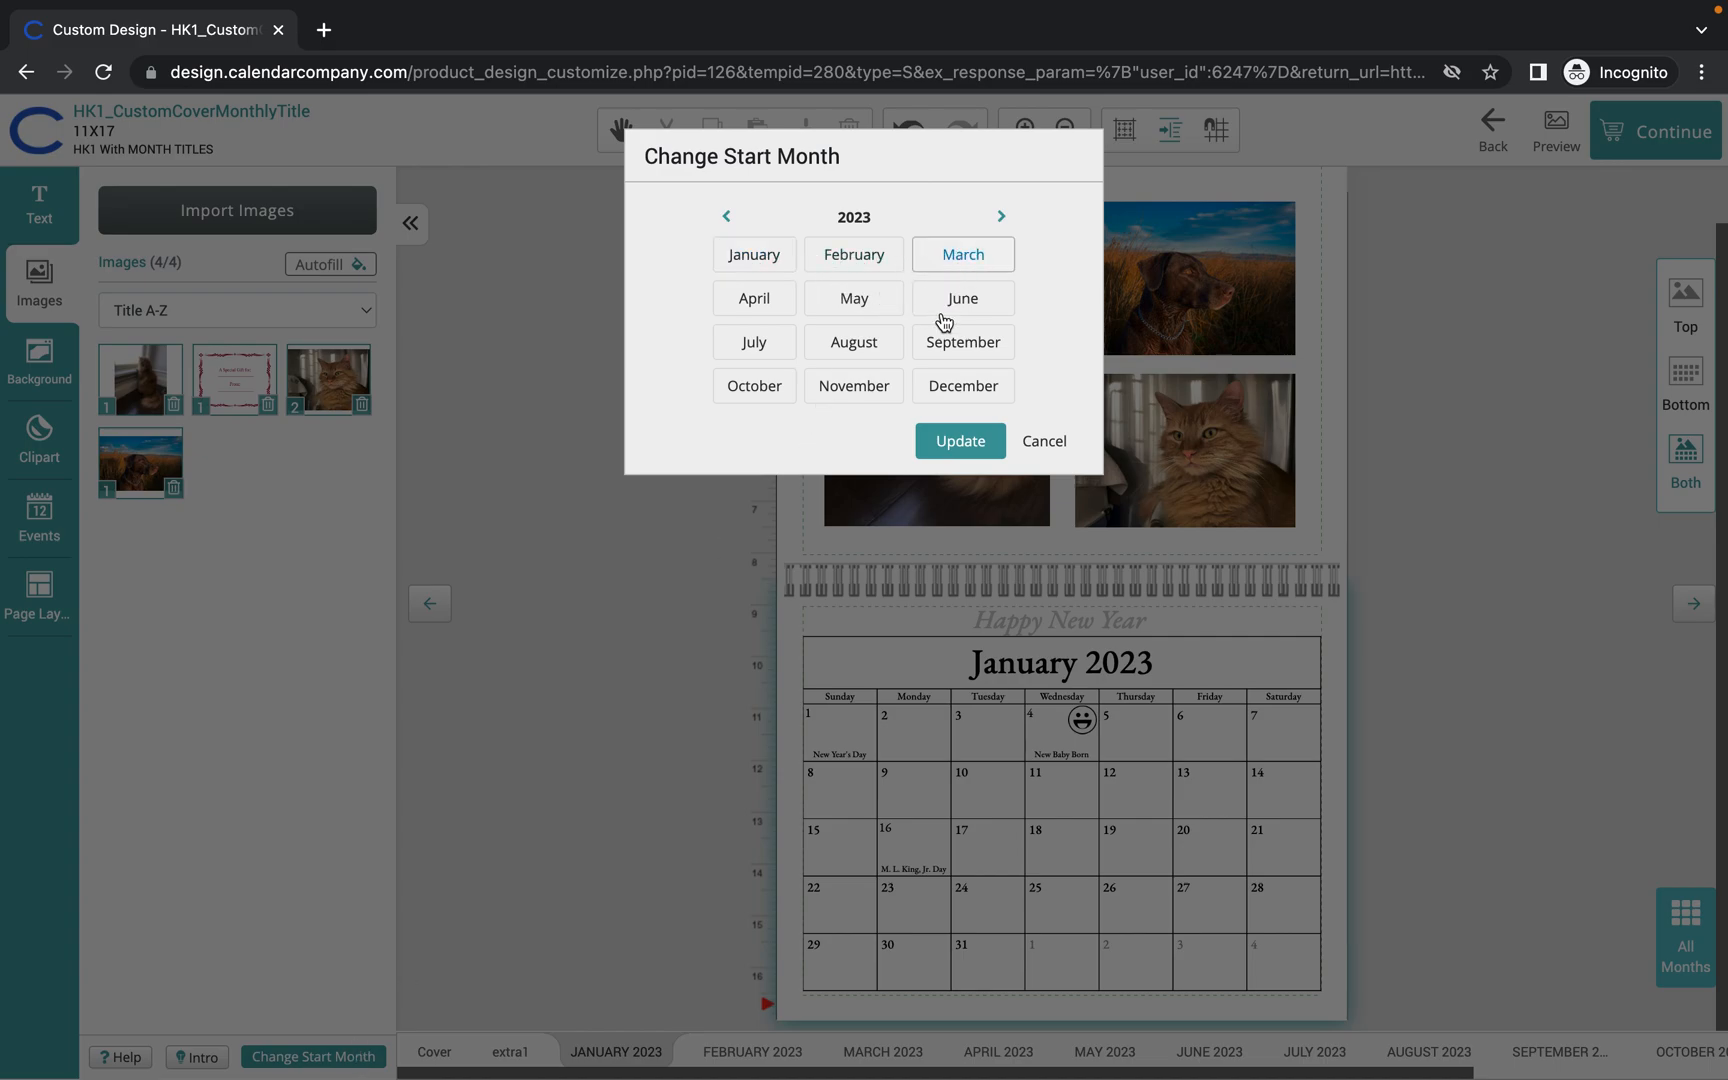
left_click(955, 440)
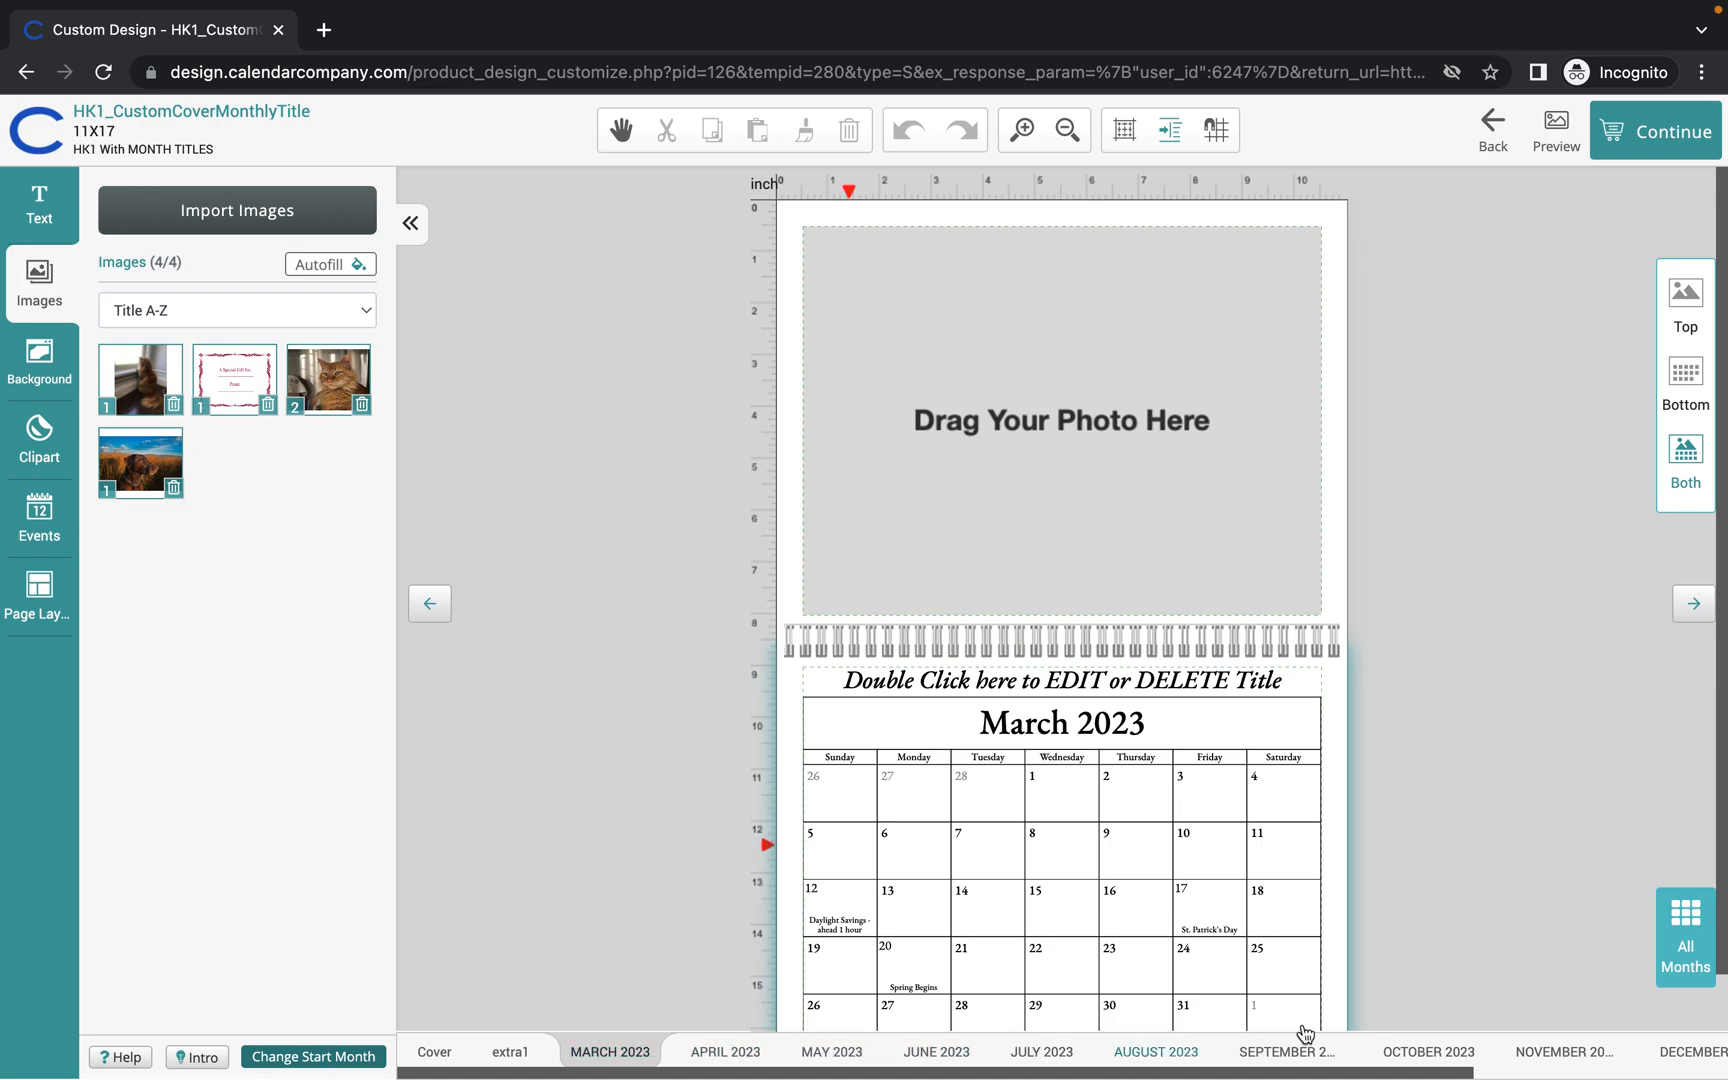
scroll(1542, 1062, "right", 2)
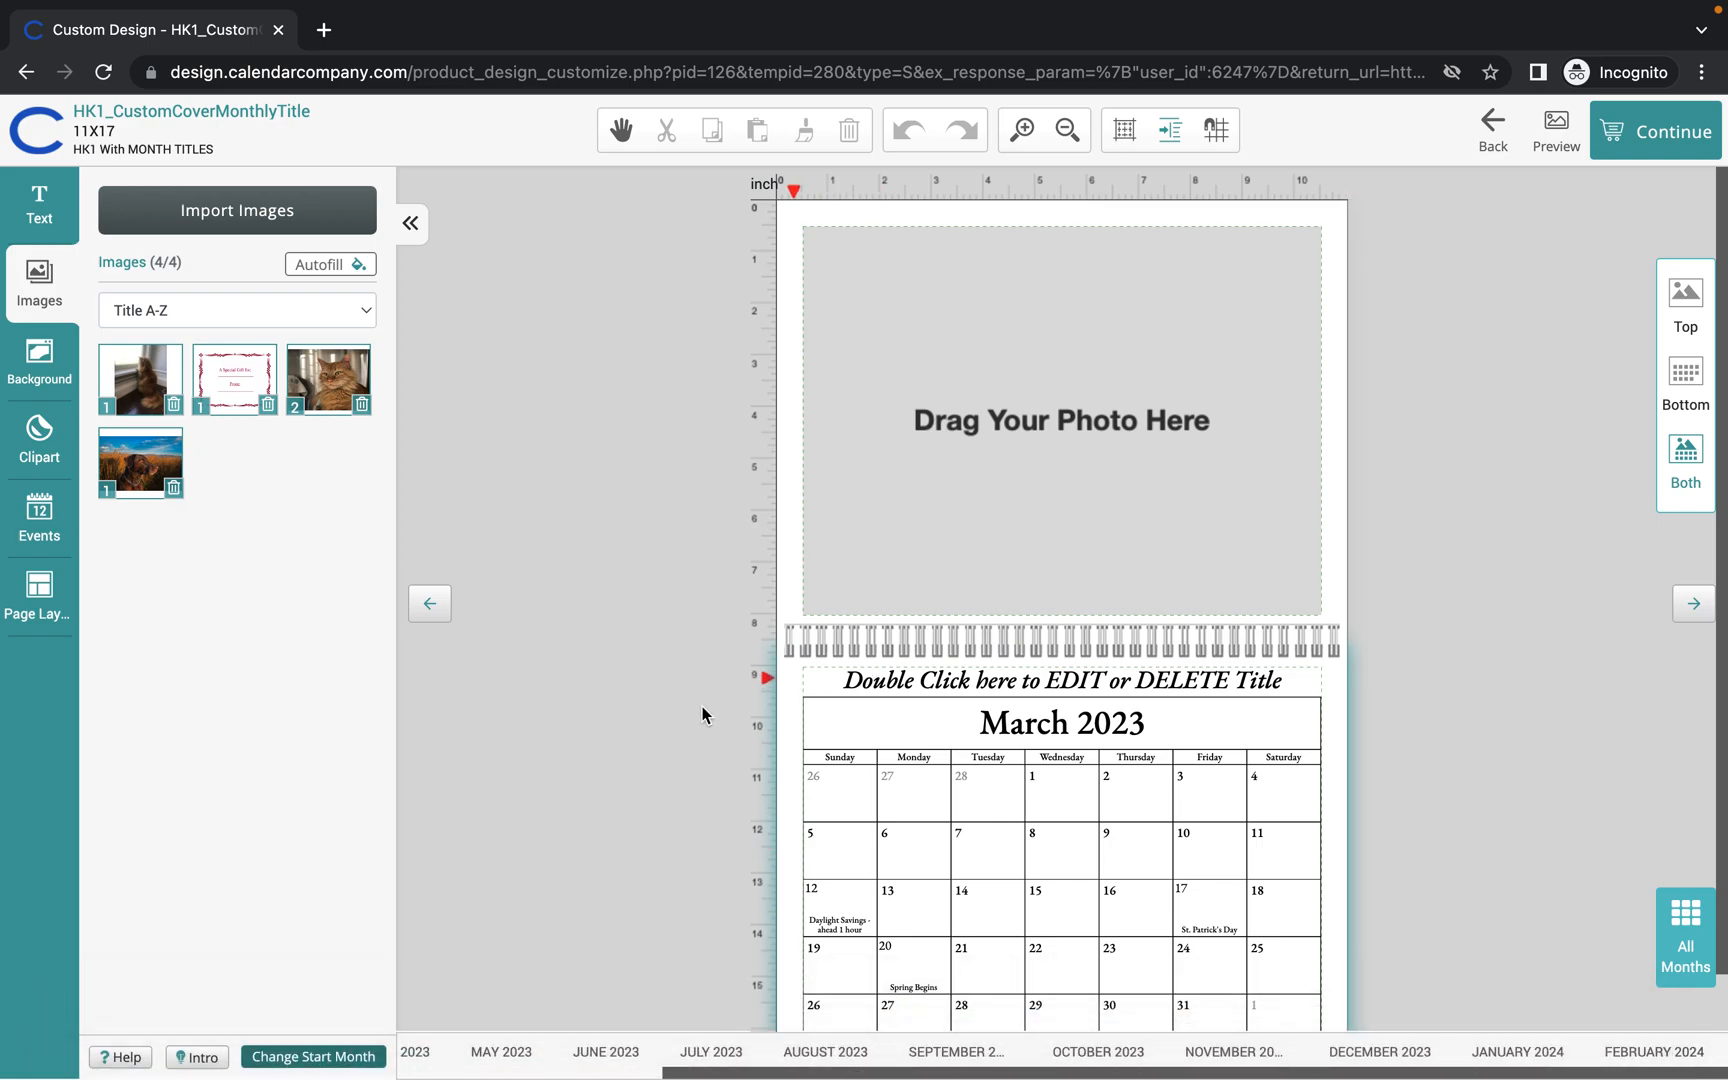
scroll(712, 1052, "left", 2)
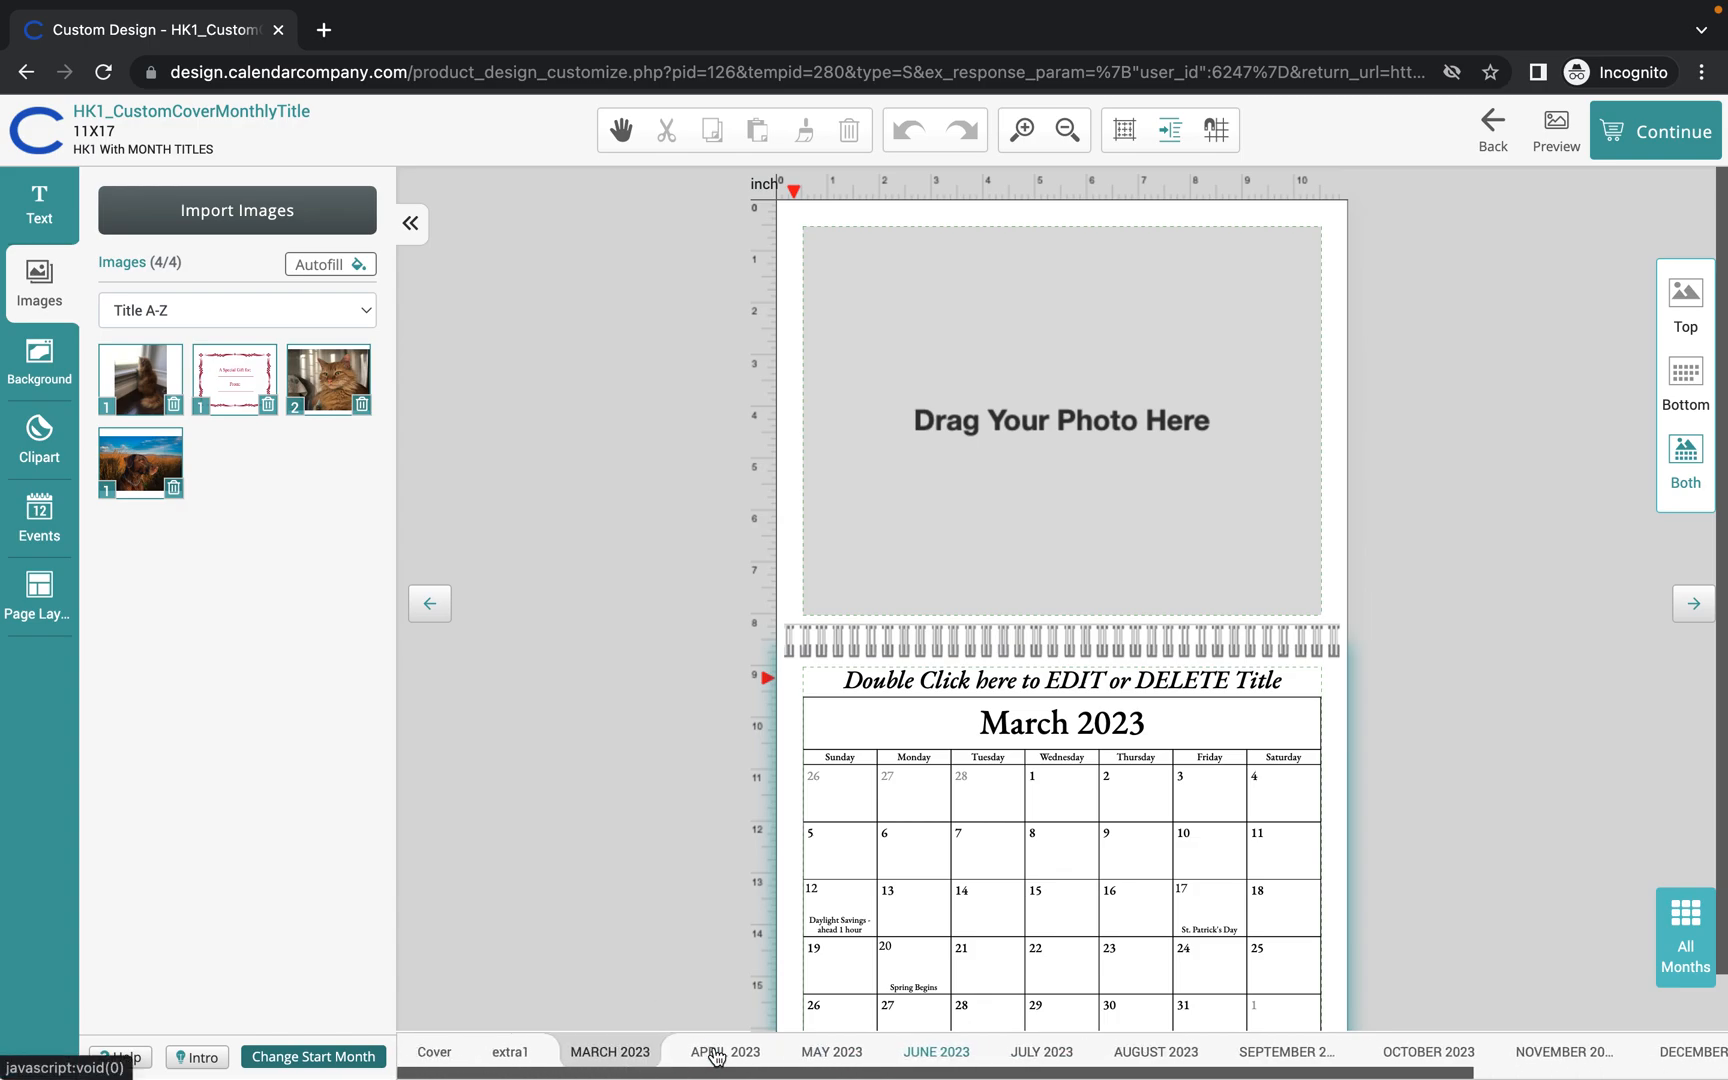
scroll(716, 1057, "right", 3)
left_click(714, 1052)
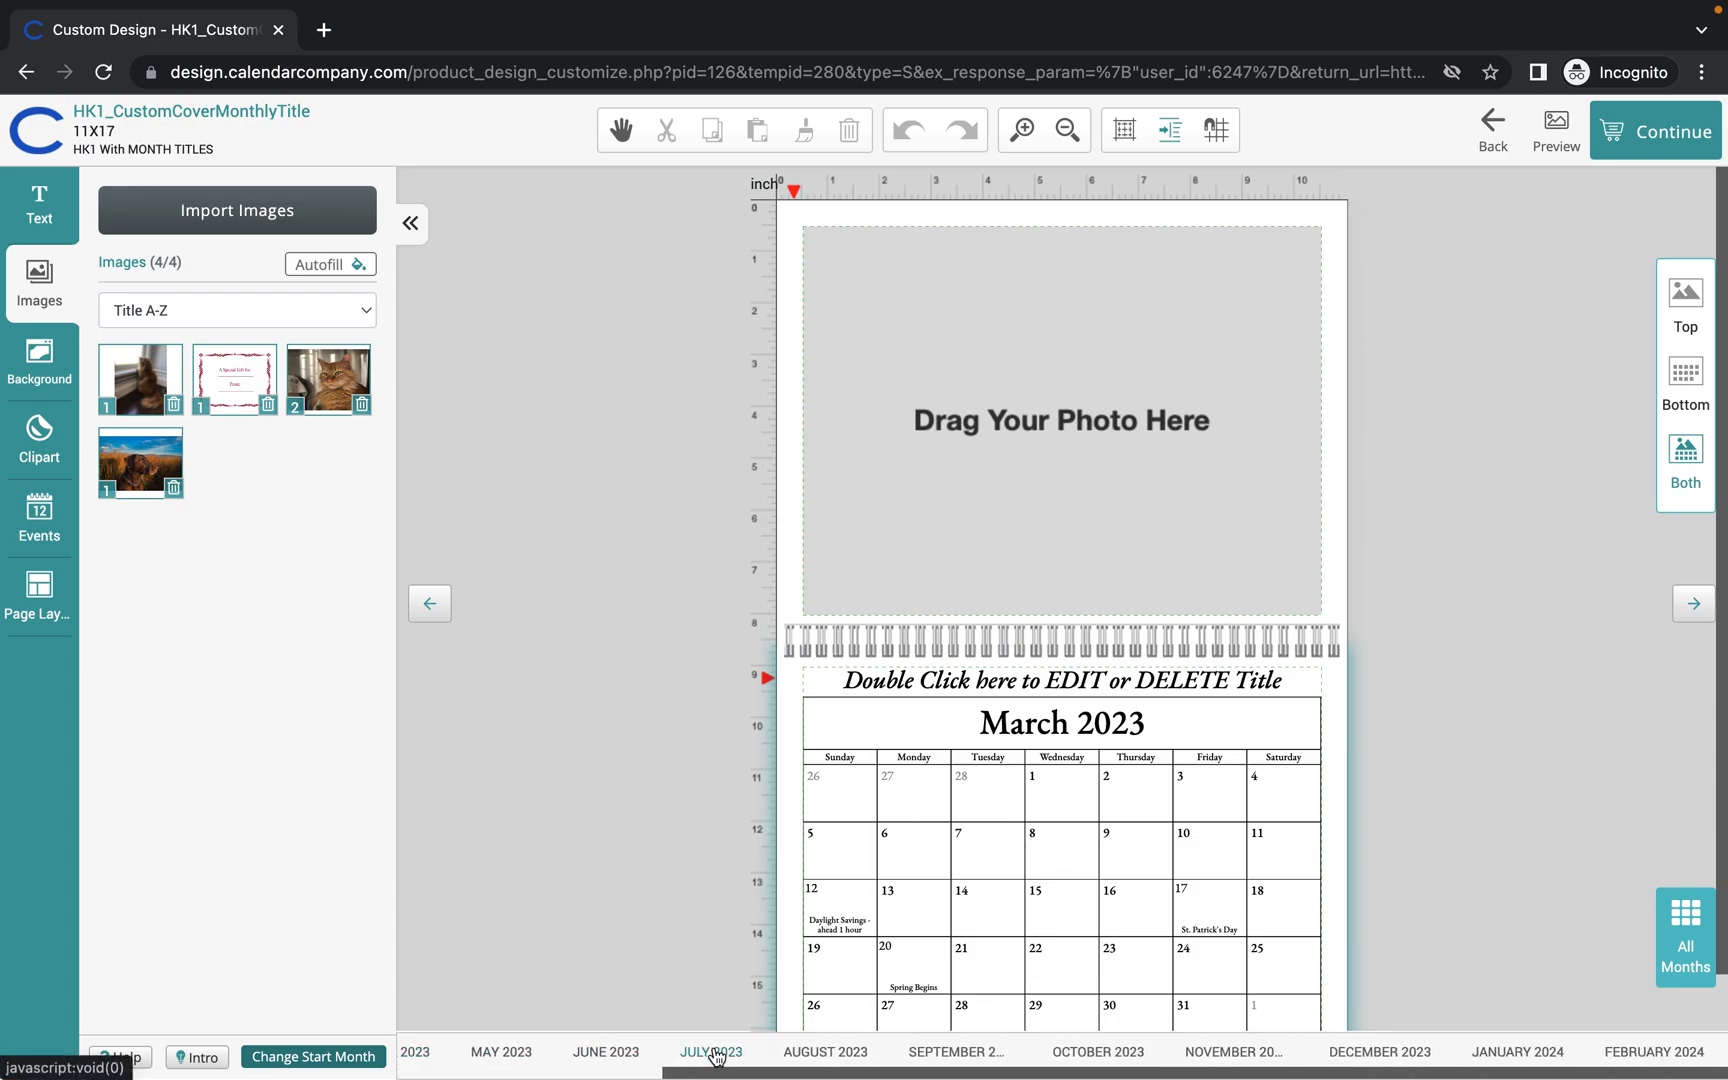